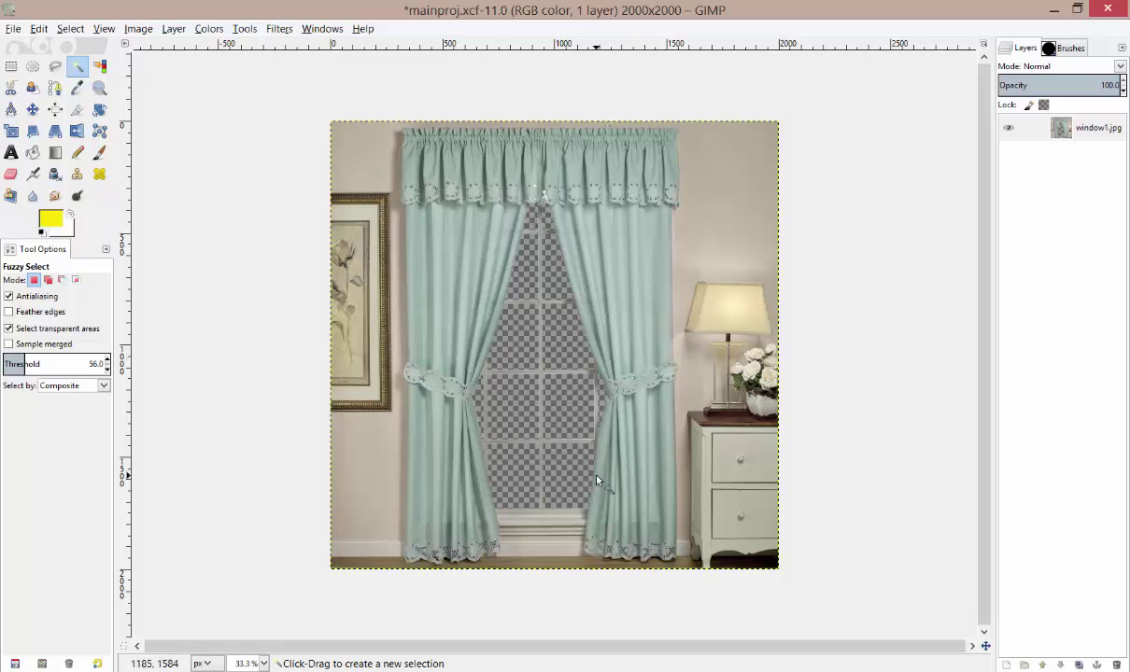
# Step: Zoom in and back out on the curtain's lace valance to inspect it
pyautogui.press('ctrl')
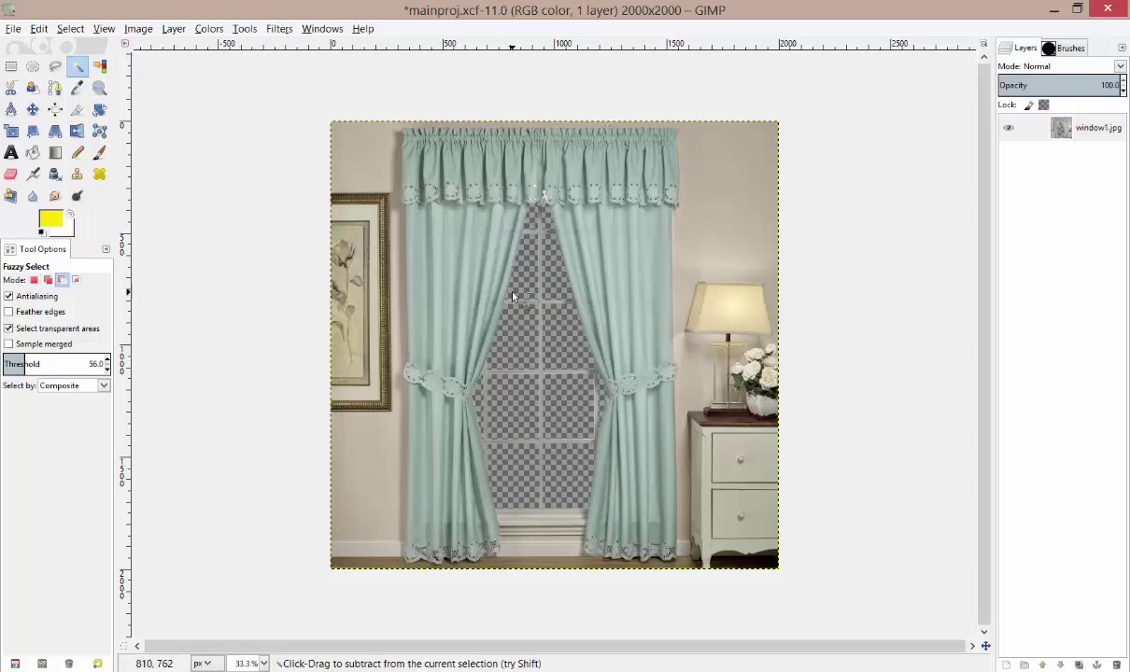
pyautogui.scroll(1, 511, 297)
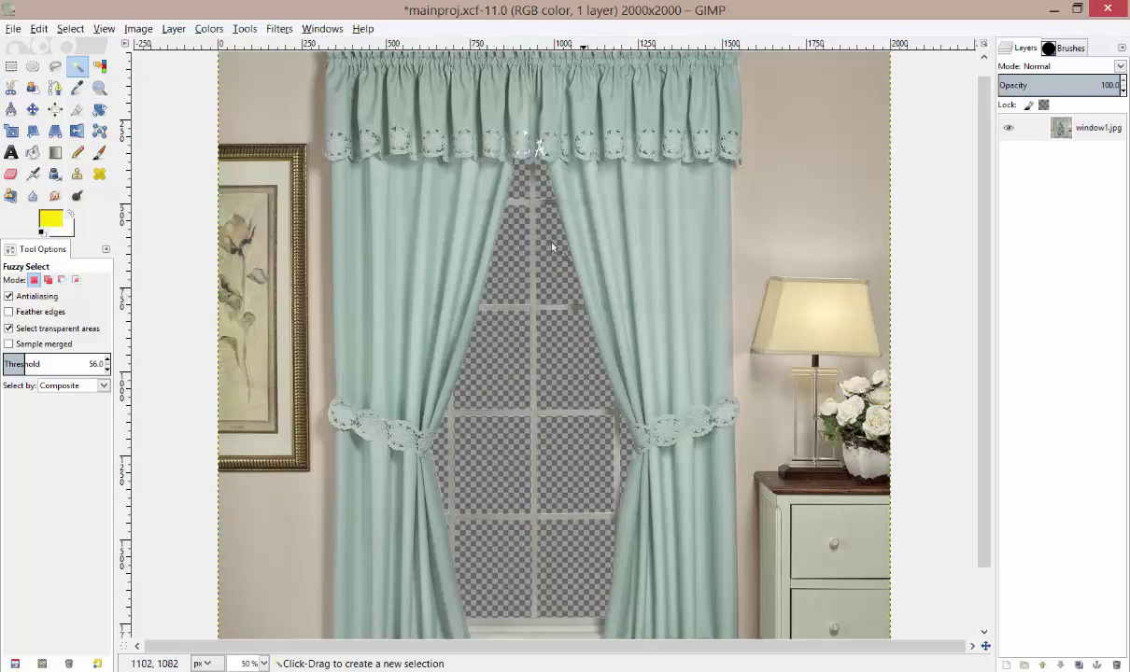
pyautogui.scroll(3, 542, 145)
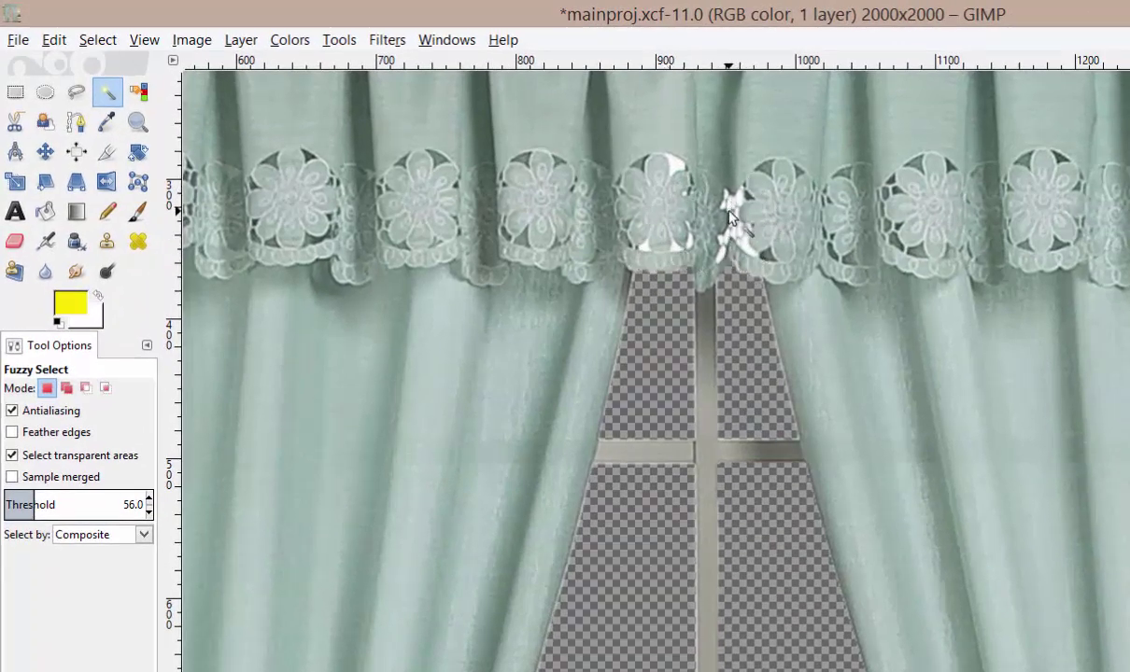
pyautogui.scroll(-1, 726, 210)
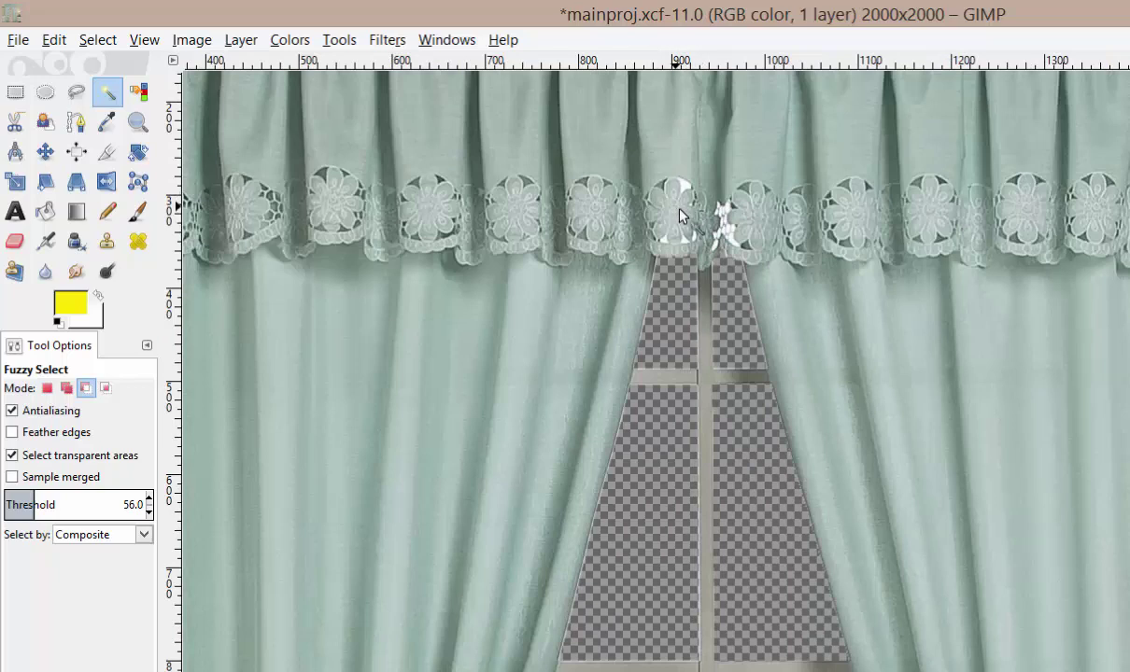
pyautogui.scroll(-1, 681, 216)
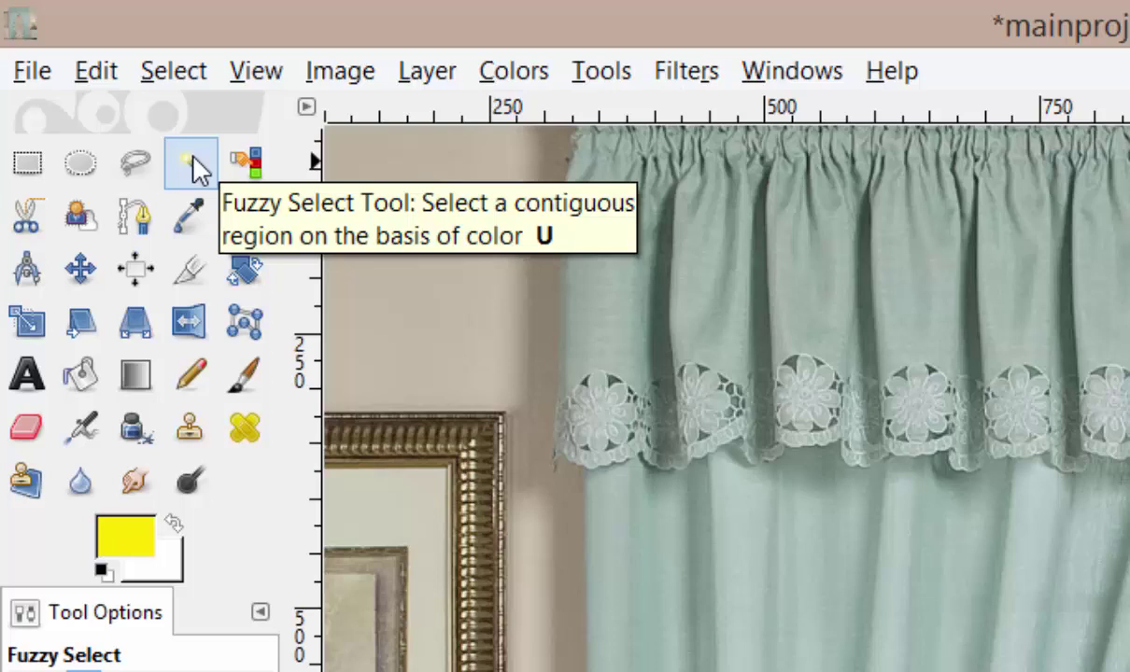
# Step: Open the Fuzzy Select Tool.png gradient chart as a second image
pyautogui.click(35, 73)
pyautogui.click(86, 196)
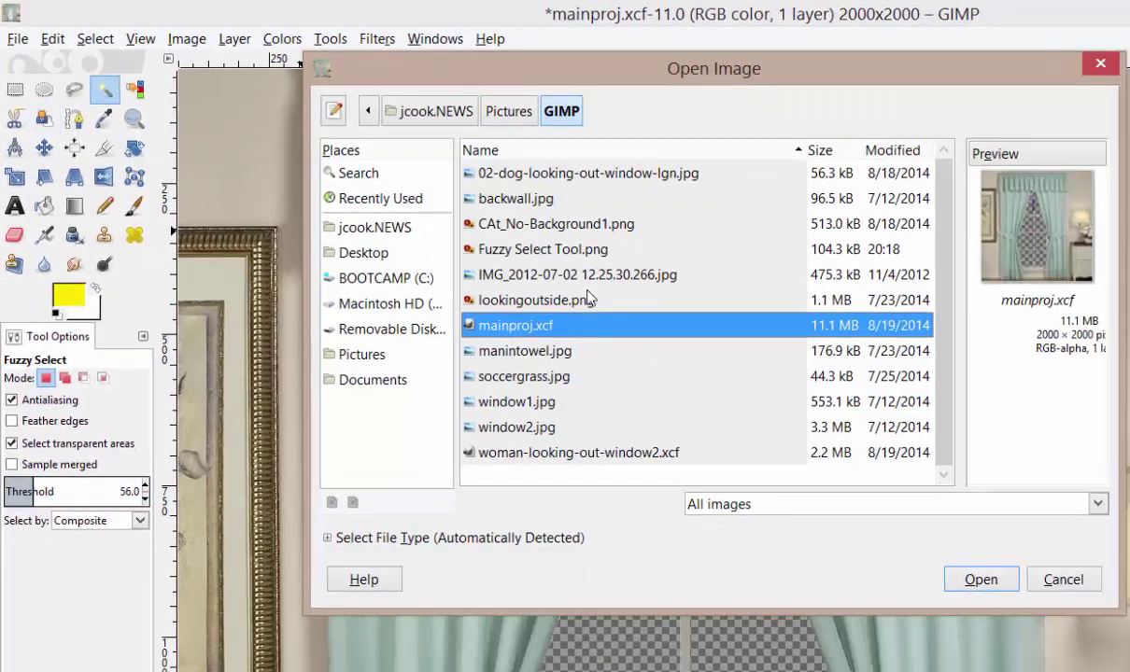
pyautogui.click(522, 247)
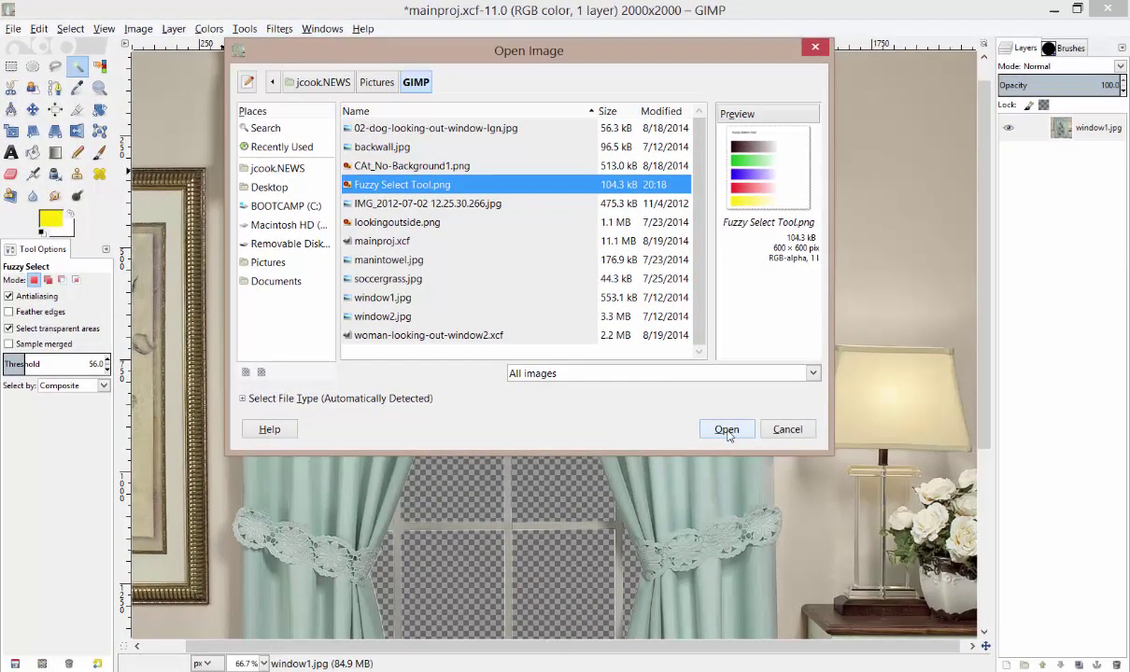
pyautogui.click(752, 444)
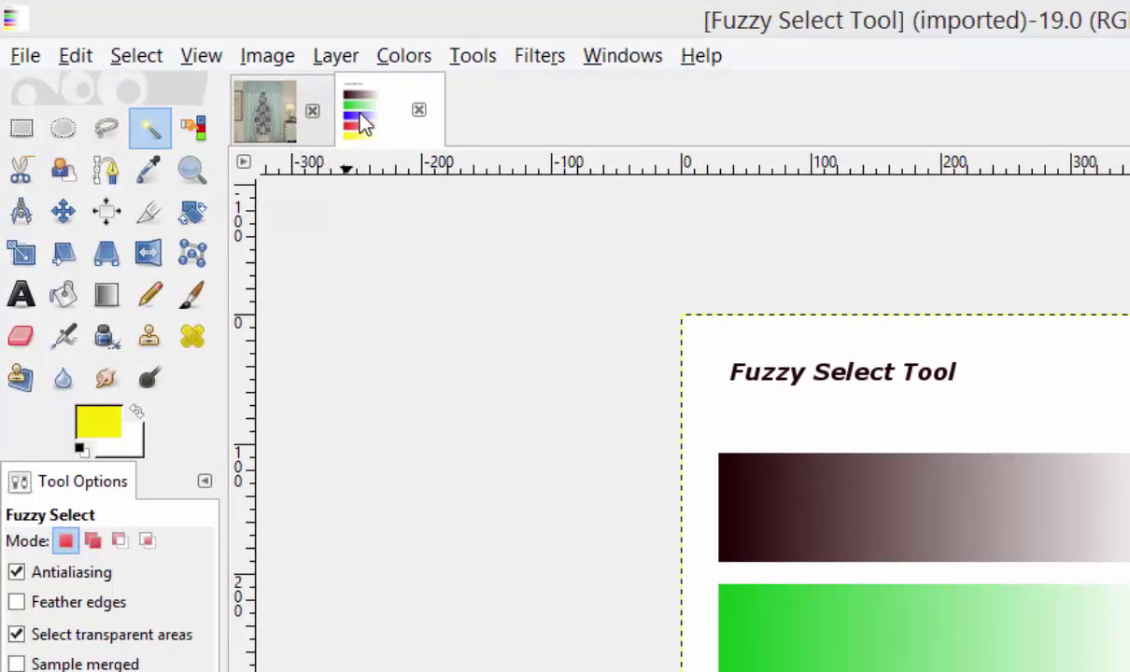
# Step: On the gradient chart, drop the Fuzzy Select threshold from 56 to 13.5, then nudge it to 14.5
pyautogui.click(267, 114)
pyautogui.click(363, 122)
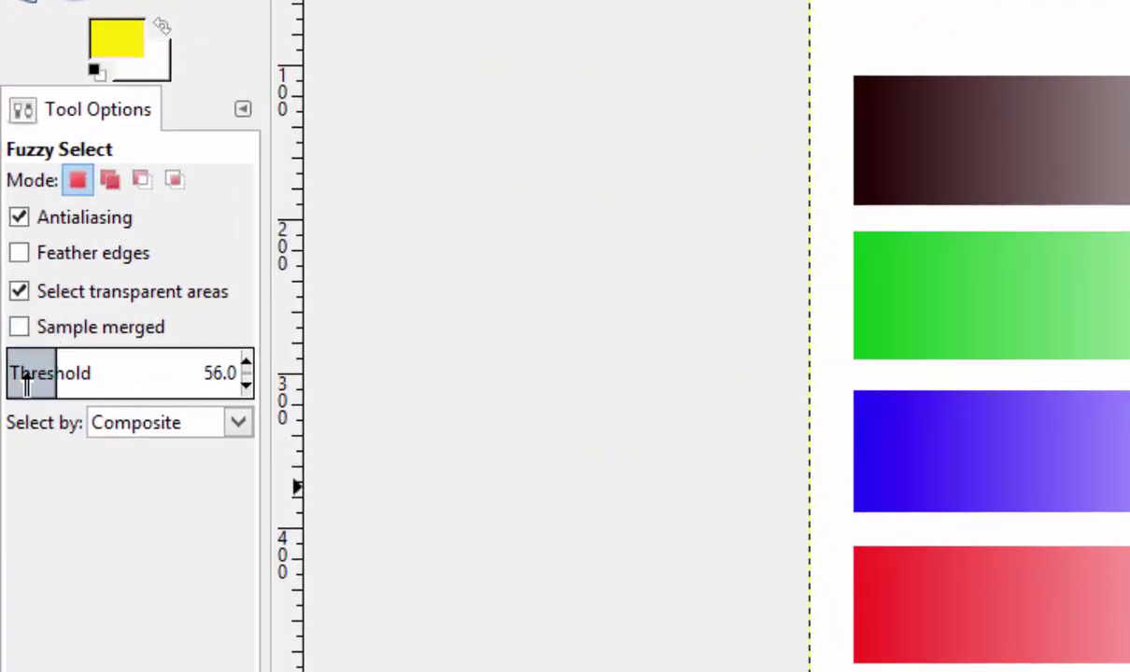
pyautogui.click(24, 378)
pyautogui.moveTo(24, 378); pyautogui.dragTo(18, 379)
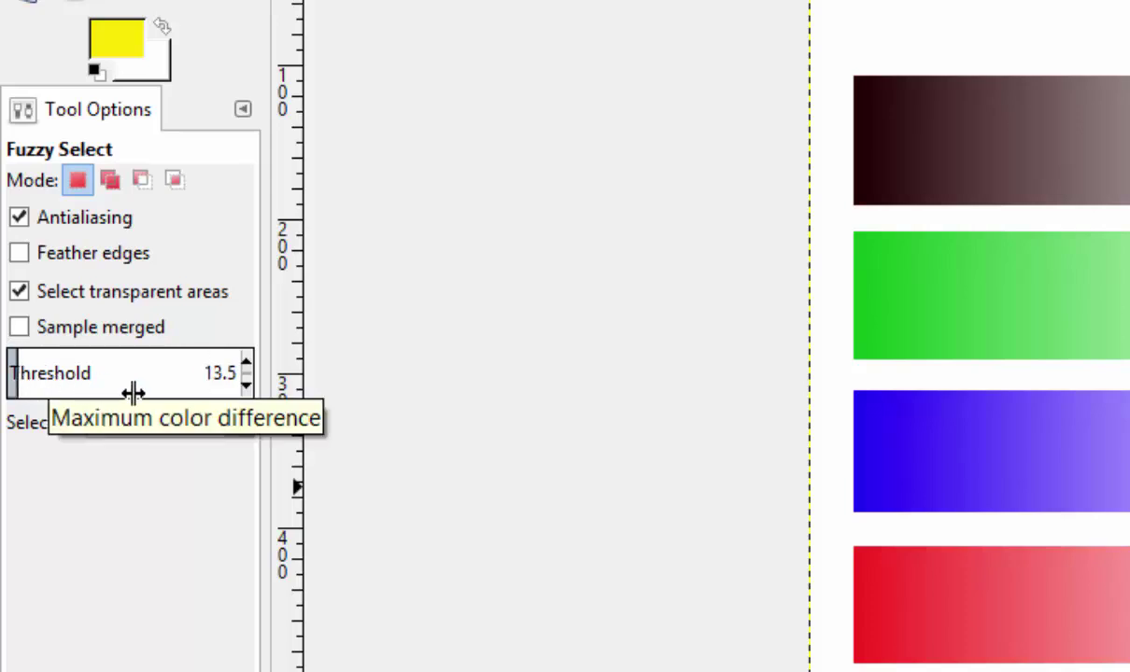
pyautogui.click(245, 363)
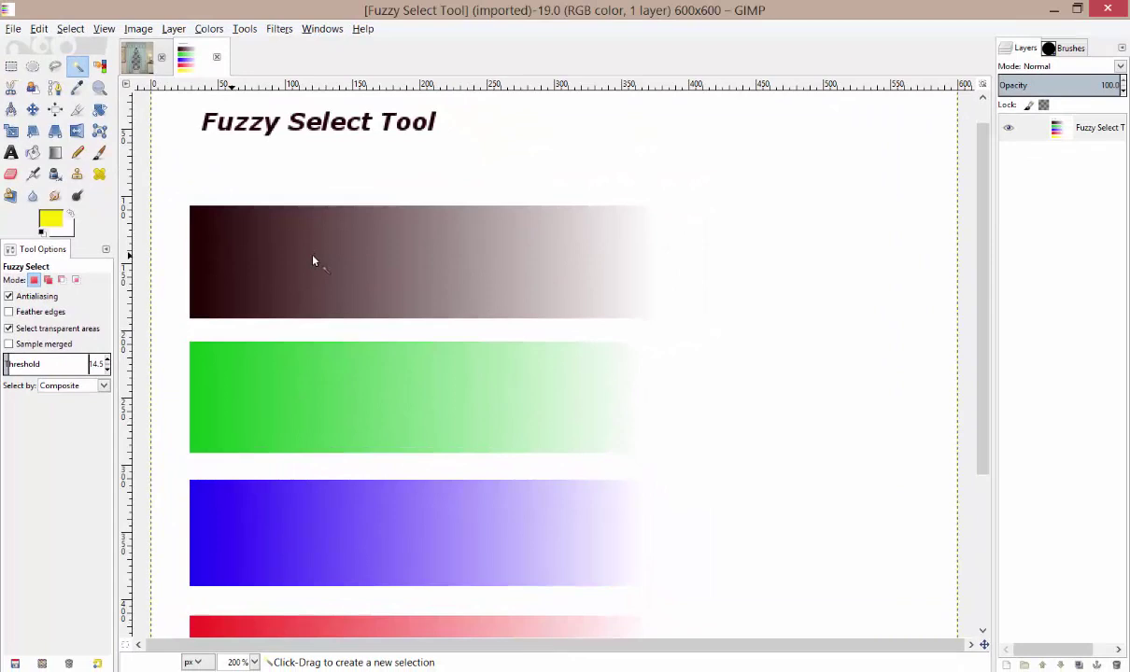
pyautogui.press('+')
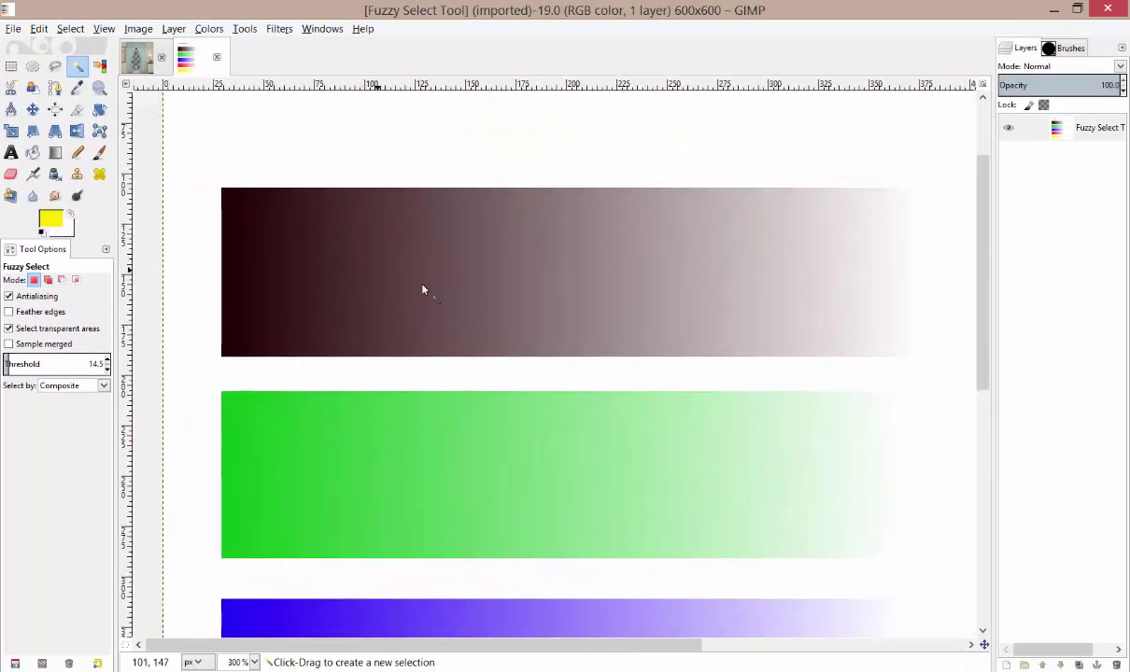
# Step: Zoom in on the gradient bars and fuzzy-select a narrow vertical strip of the dark brown bar
pyautogui.keyDown('ctrl'); pyautogui.scroll(-1, 363, 265); pyautogui.keyUp('ctrl')
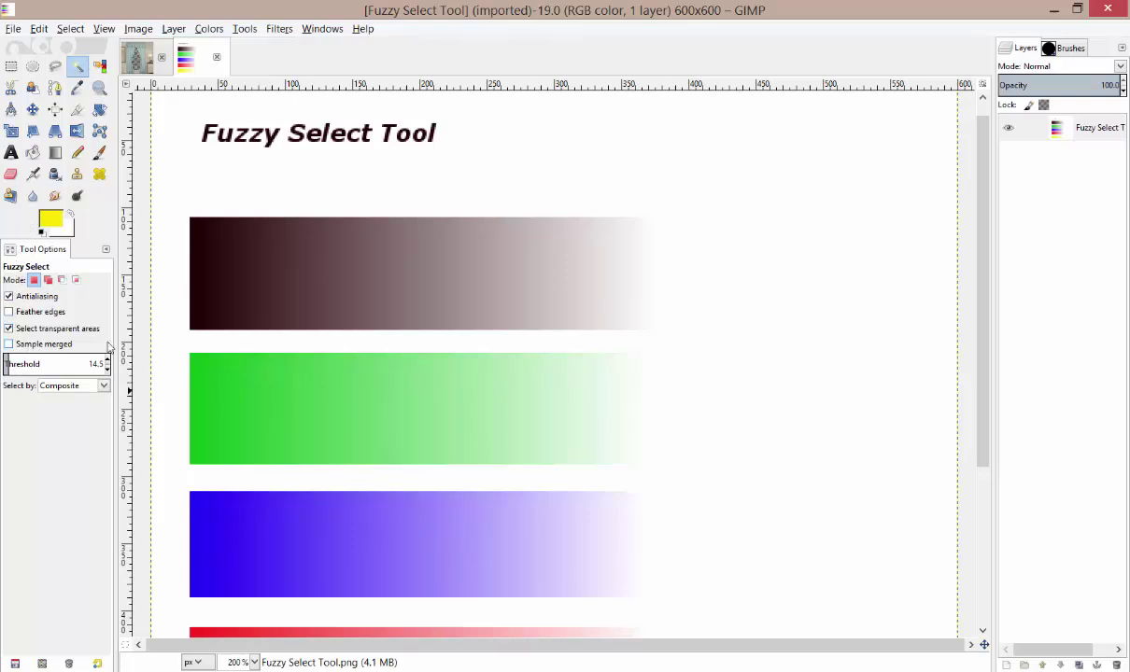
pyautogui.click(260, 278)
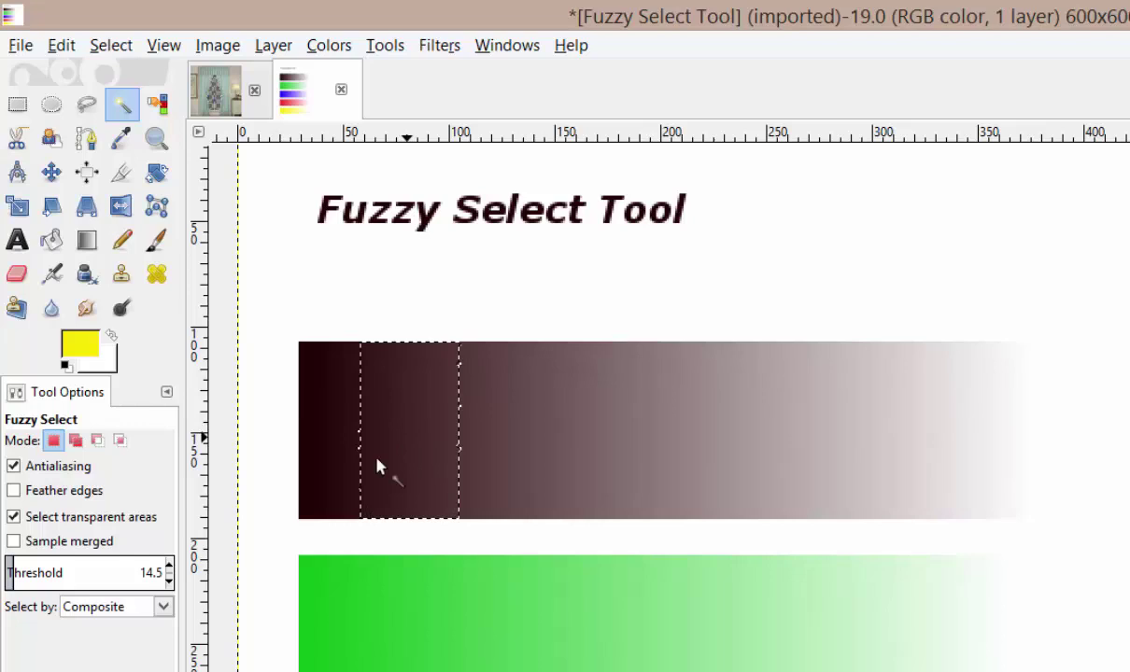
# Step: Lower the threshold to 5.0 and select a narrower band of the dark bar
pyautogui.scroll(3, 374, 429)
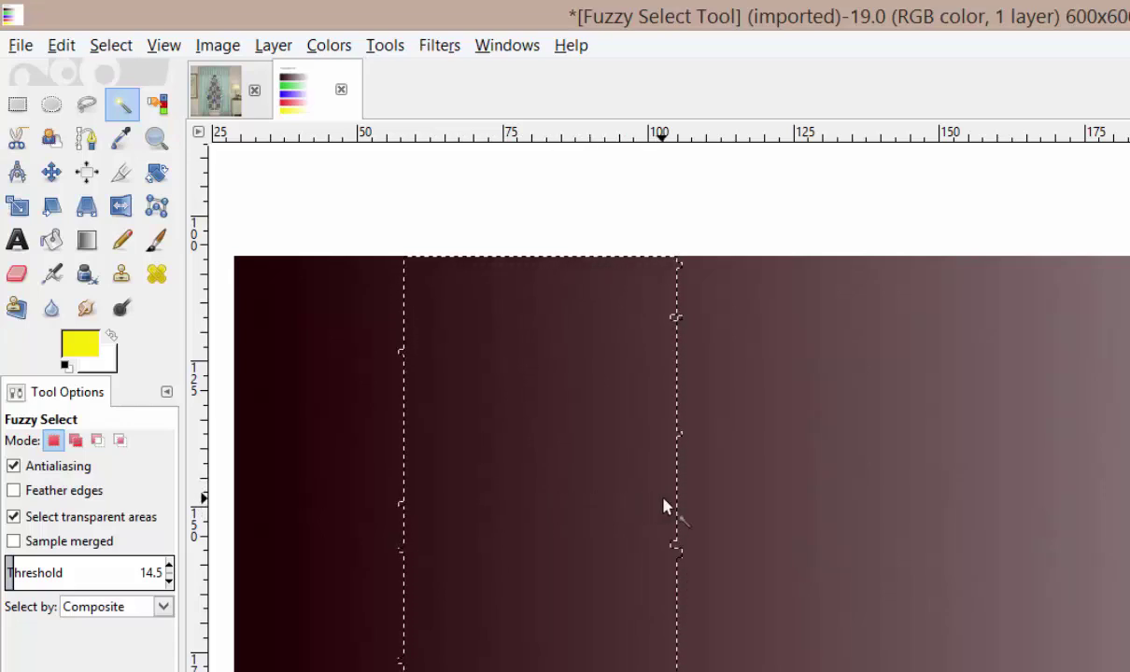
pyautogui.click(170, 580)
pyautogui.click(170, 580)
pyautogui.click(170, 580)
pyautogui.click(170, 580)
pyautogui.click(170, 580)
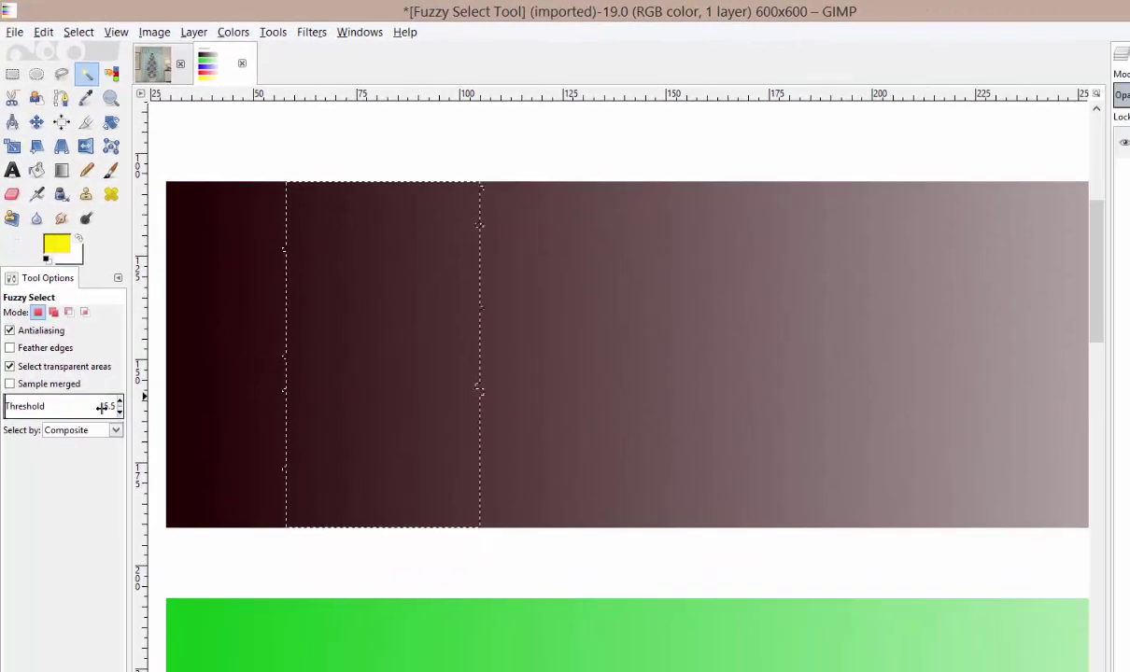
pyautogui.click(111, 407)
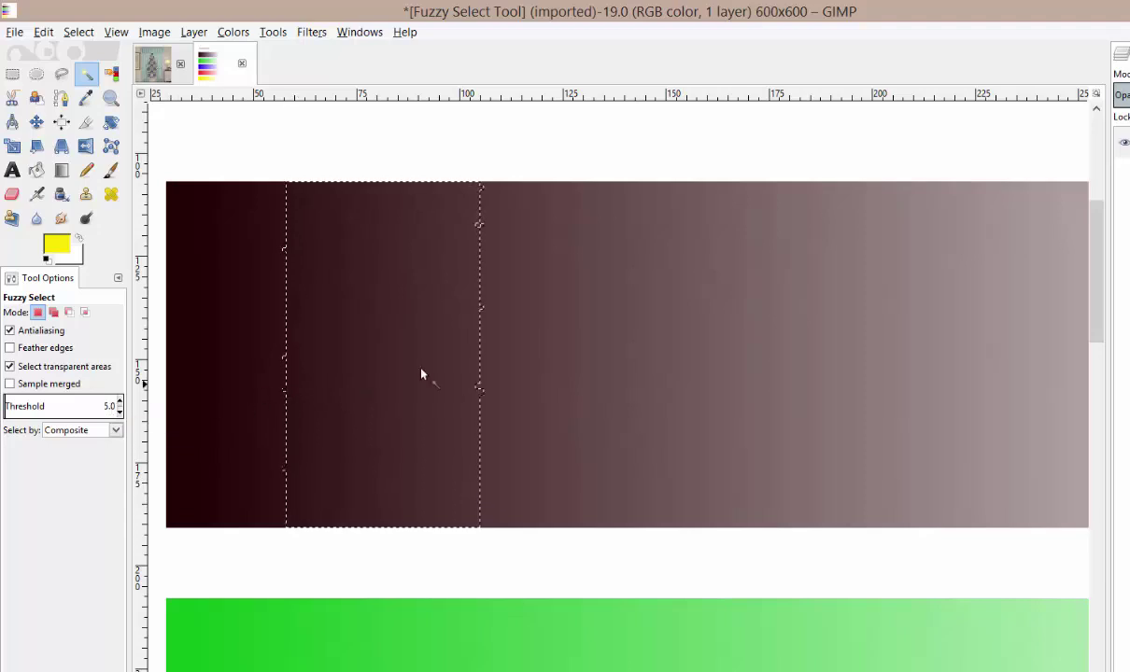
pyautogui.click(590, 370)
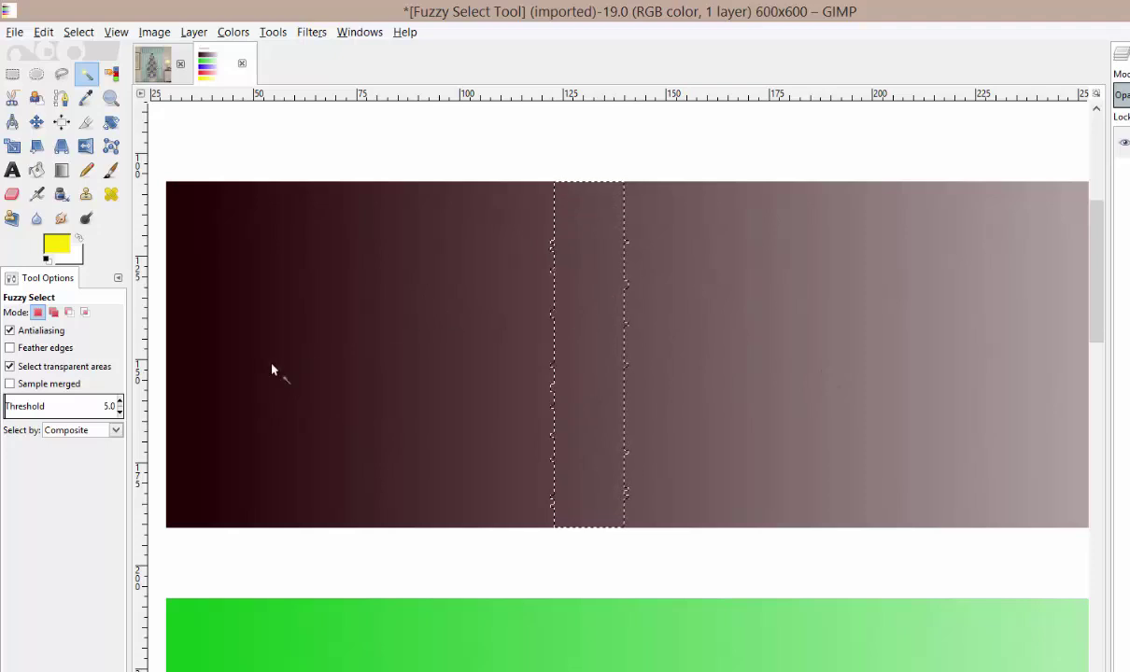
# Step: Raise the threshold step by step toward 41, reselecting a band of the dark bar
pyautogui.click(120, 402)
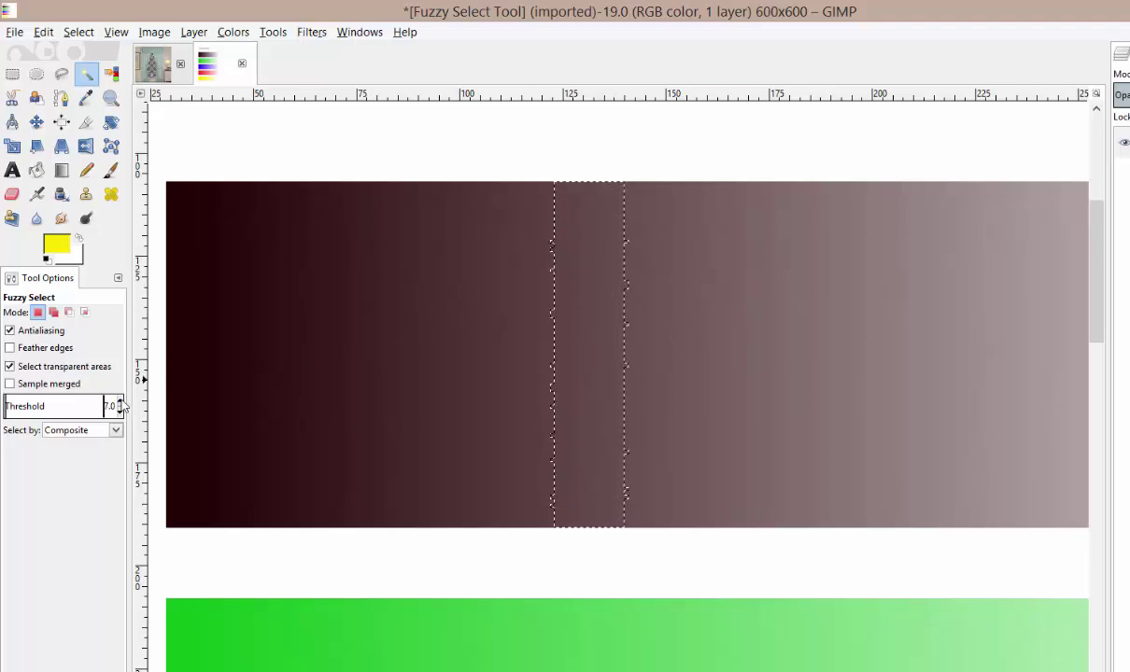
pyautogui.click(120, 402)
pyautogui.click(120, 403)
pyautogui.click(361, 340)
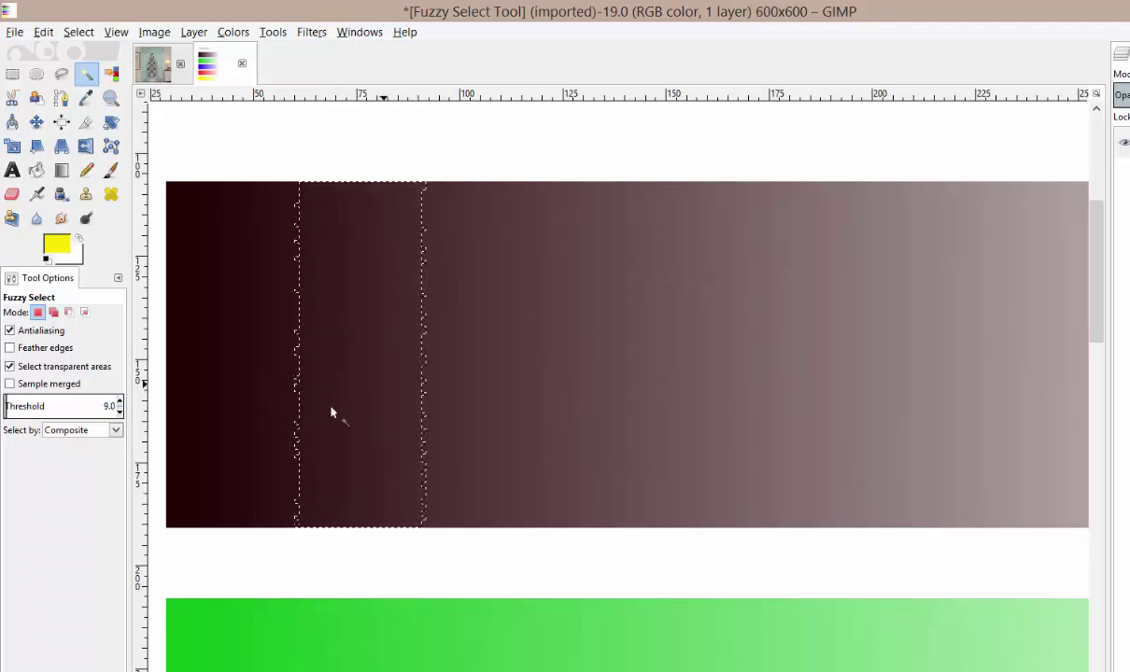
pyautogui.scroll(20, 121, 408)
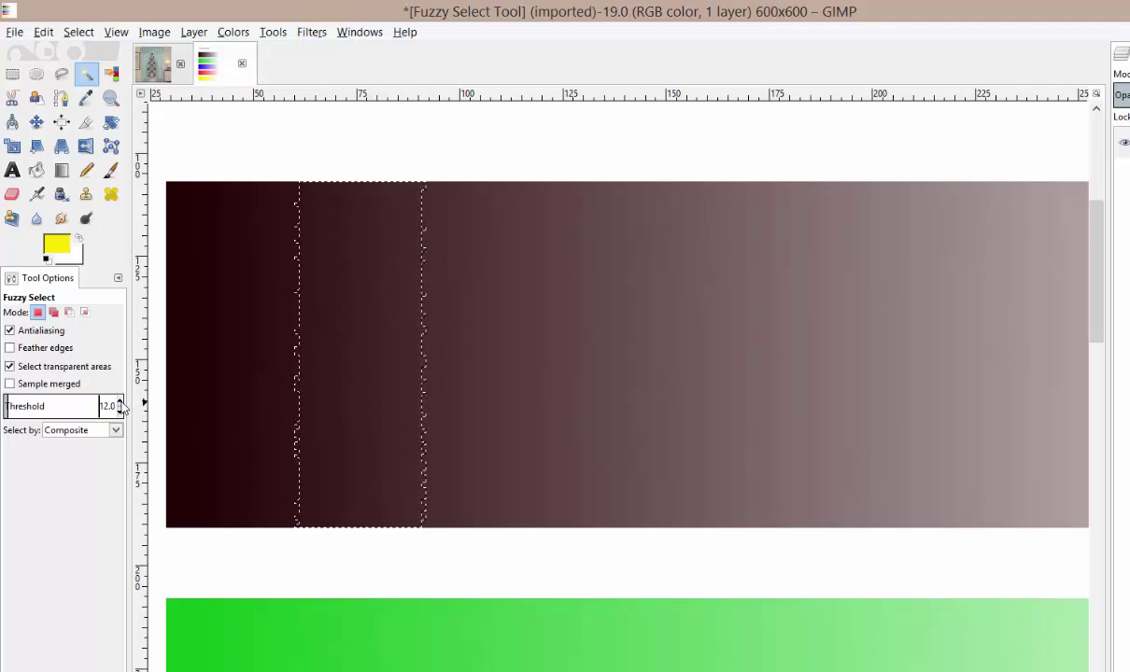
pyautogui.scroll(8, 121, 408)
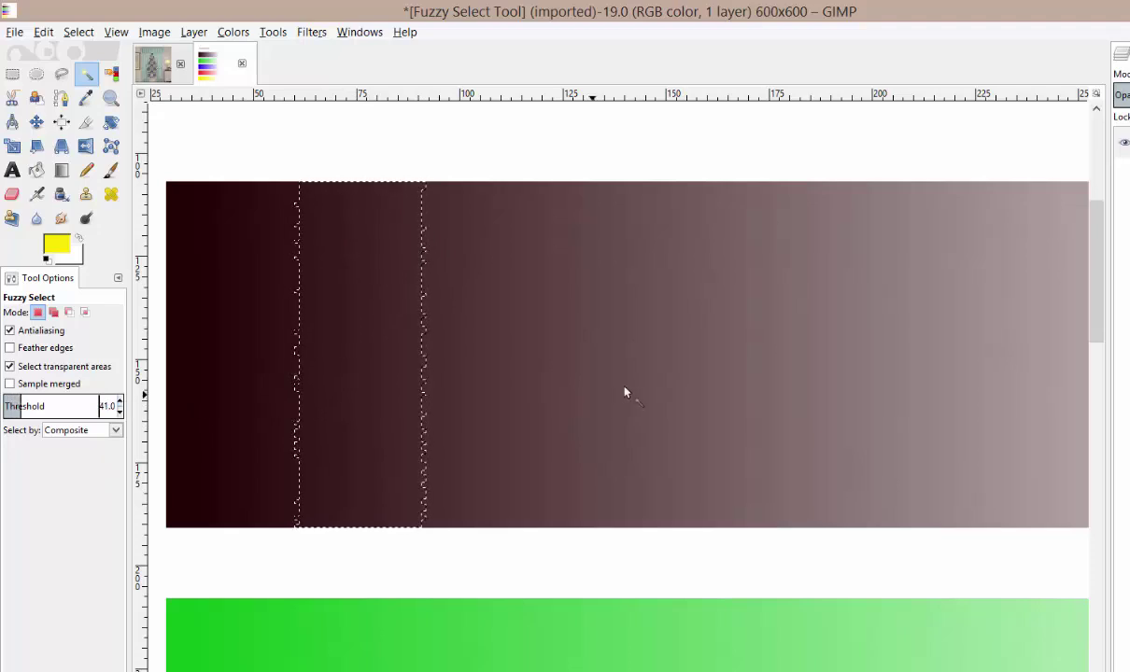
# Step: Compare dark-bar fuzzy selections at thresholds 41 and 25, ending with a narrow band at 20
pyautogui.click(591, 341)
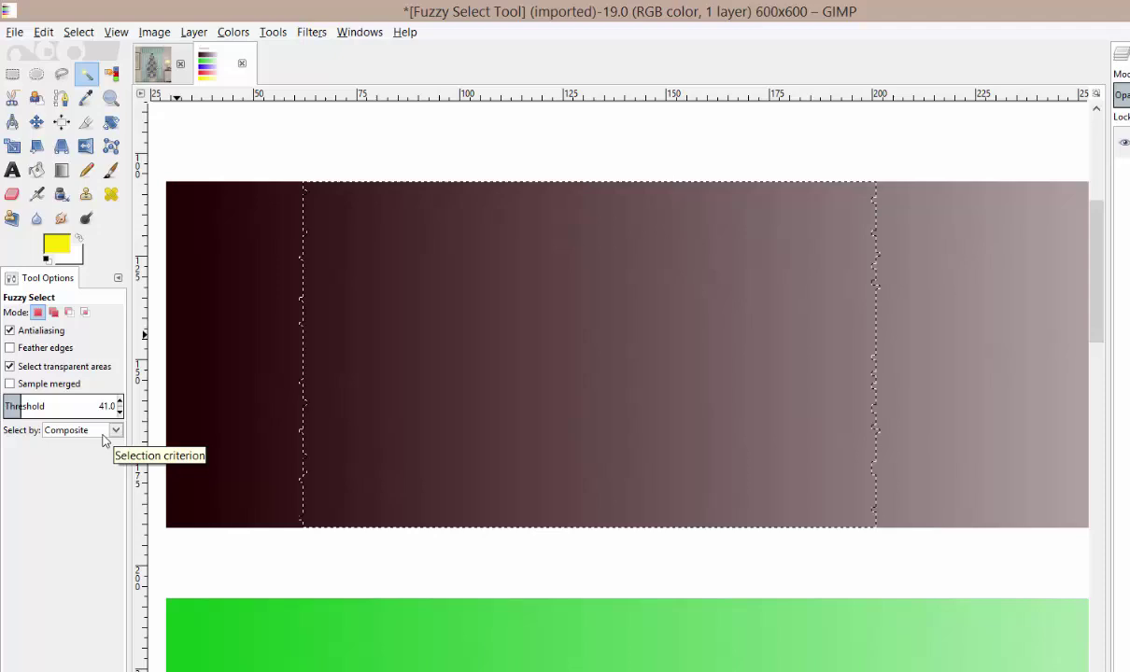
pyautogui.scroll(-19, 121, 417)
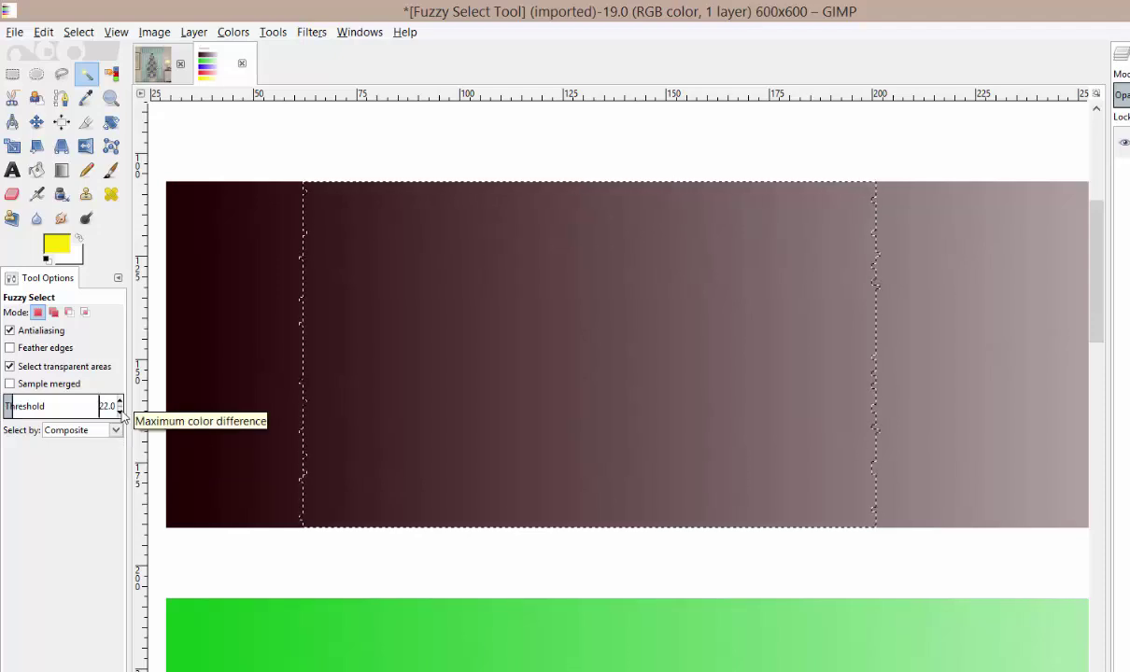
pyautogui.scroll(3, 120, 406)
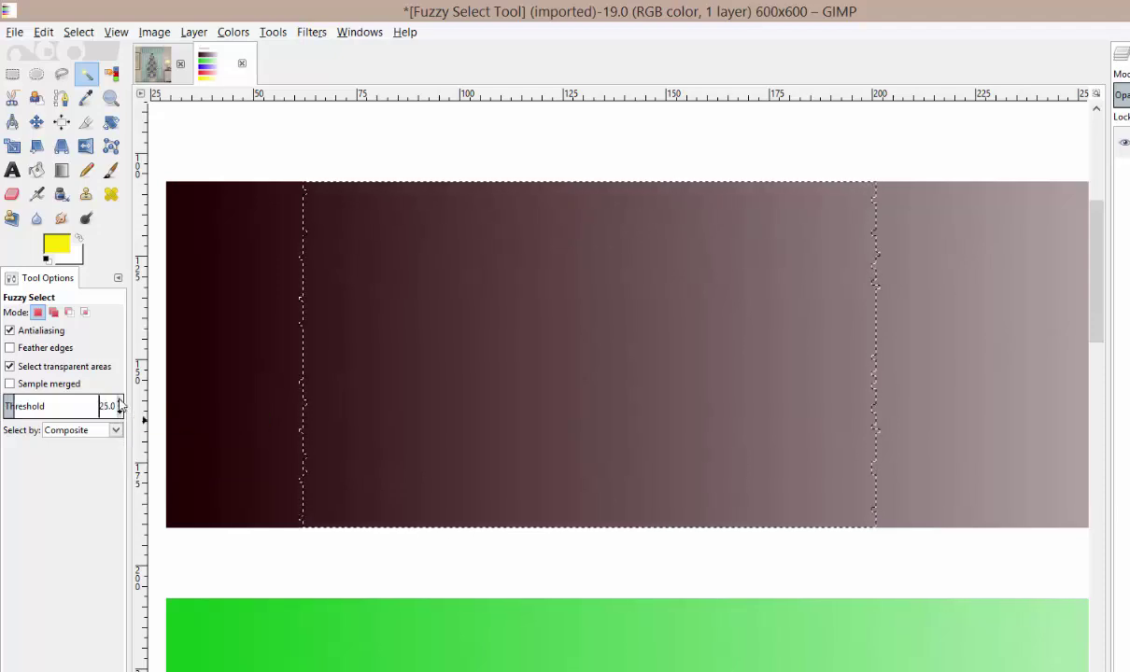
pyautogui.click(275, 385)
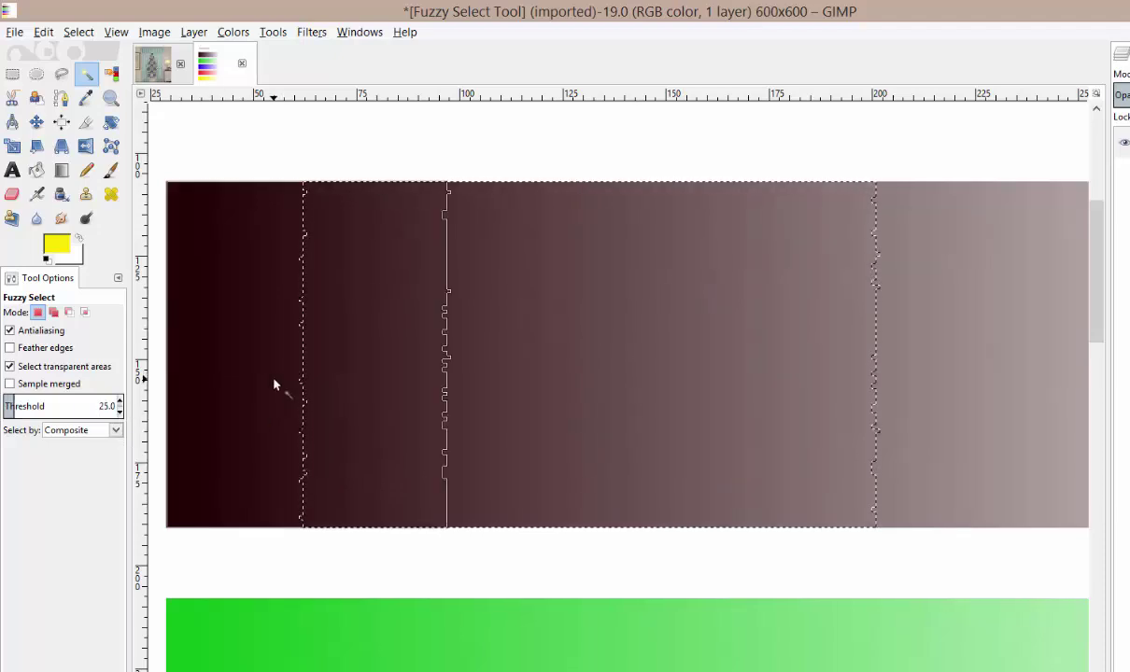
pyautogui.click(553, 401)
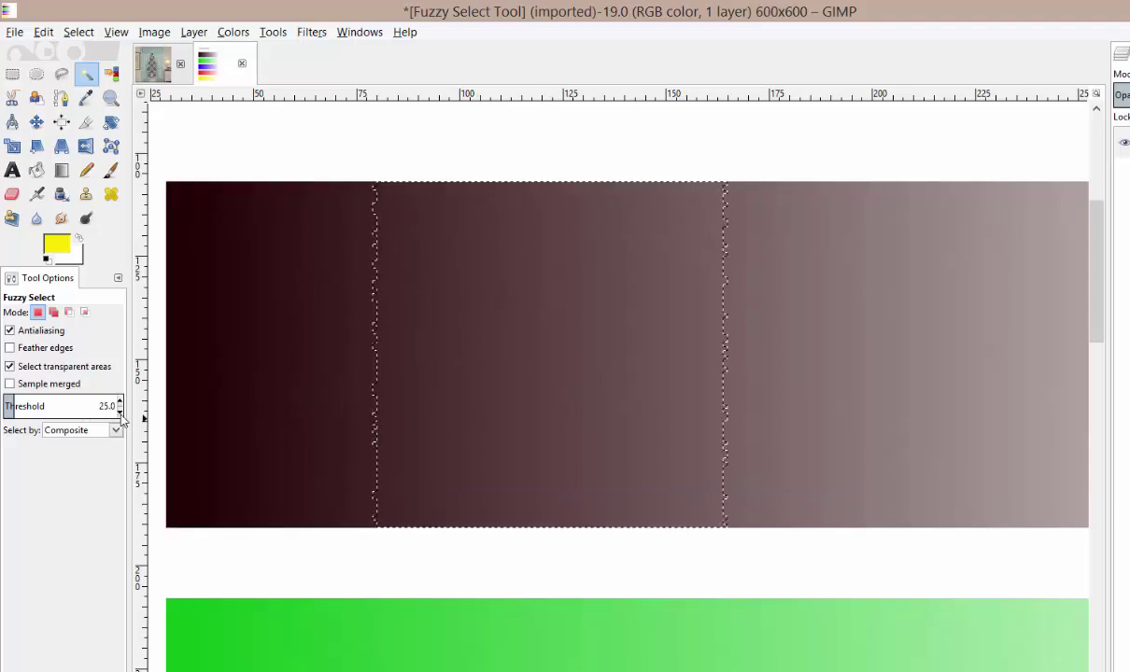
pyautogui.scroll(-5, 120, 415)
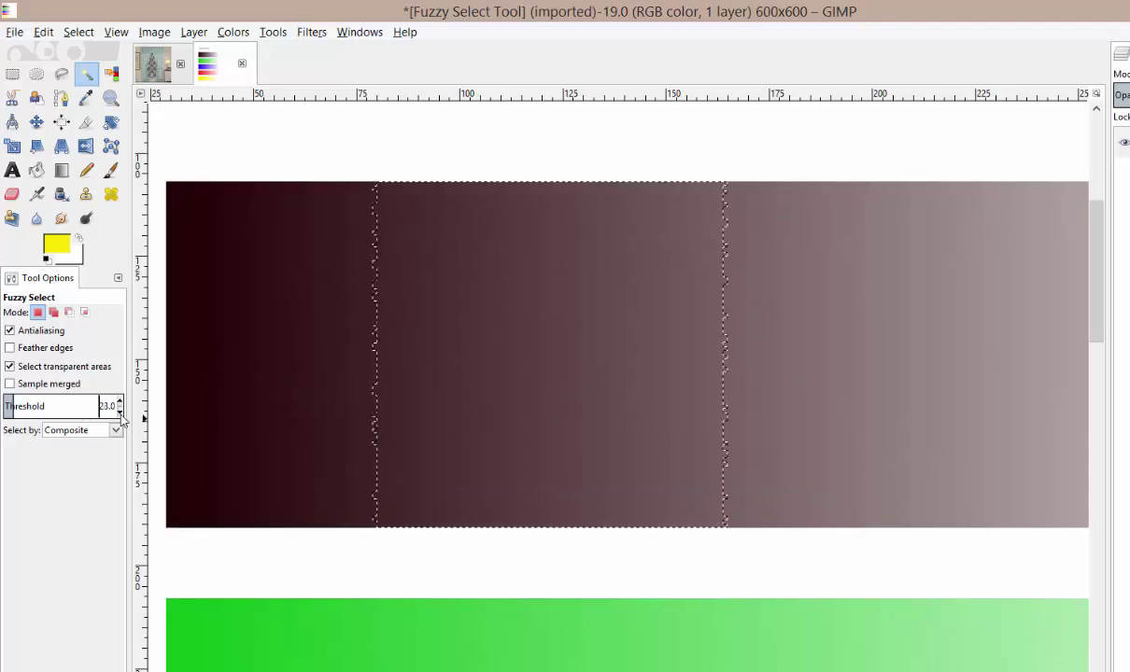
pyautogui.click(452, 375)
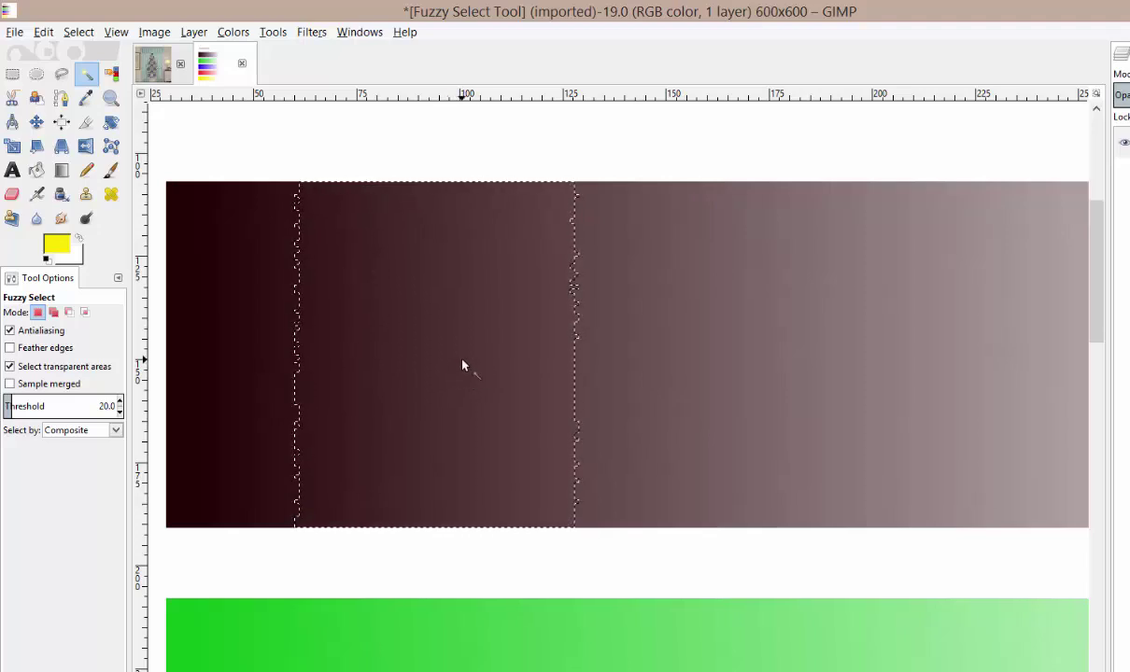
# Step: Drag-adjust the threshold on dark and green bar selections, ending on a mid-tone dark-bar band at 20
pyautogui.moveTo(462, 361); pyautogui.dragTo(578, 200)
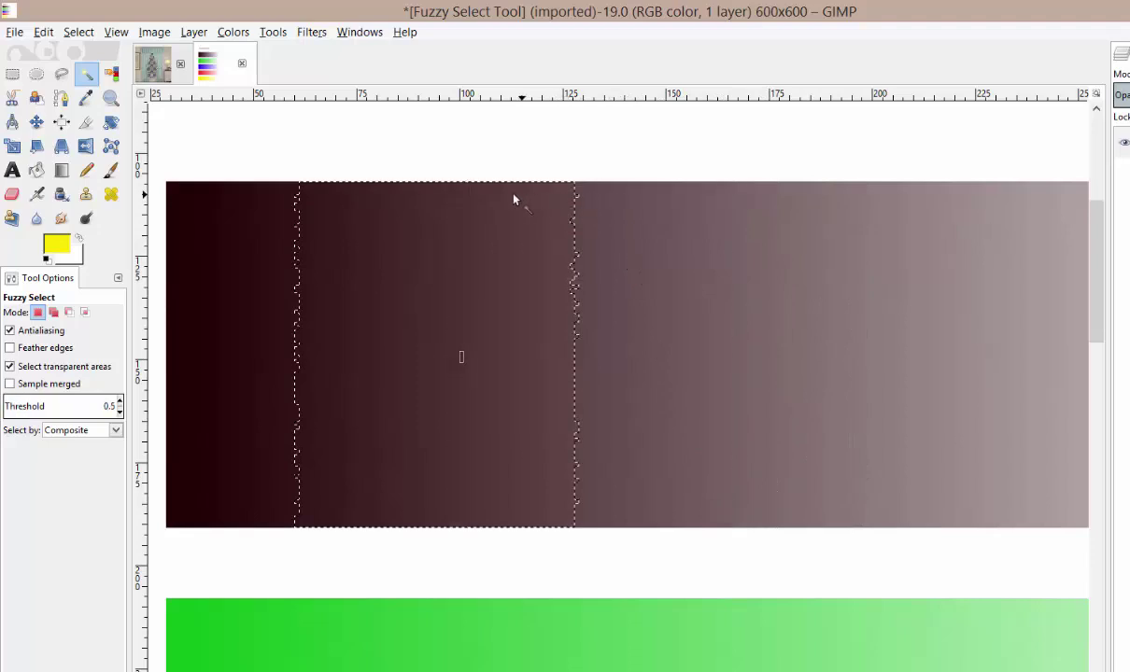
pyautogui.moveTo(360, 202); pyautogui.dragTo(363, 295)
pyautogui.click(456, 653)
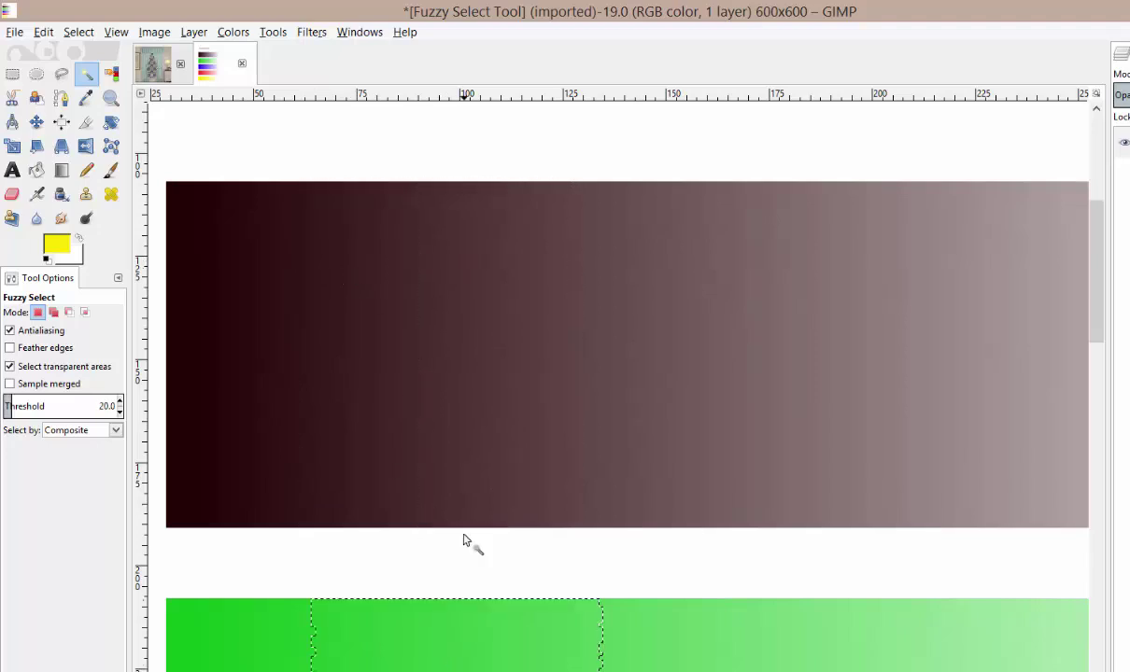
pyautogui.moveTo(489, 351); pyautogui.dragTo(572, 376)
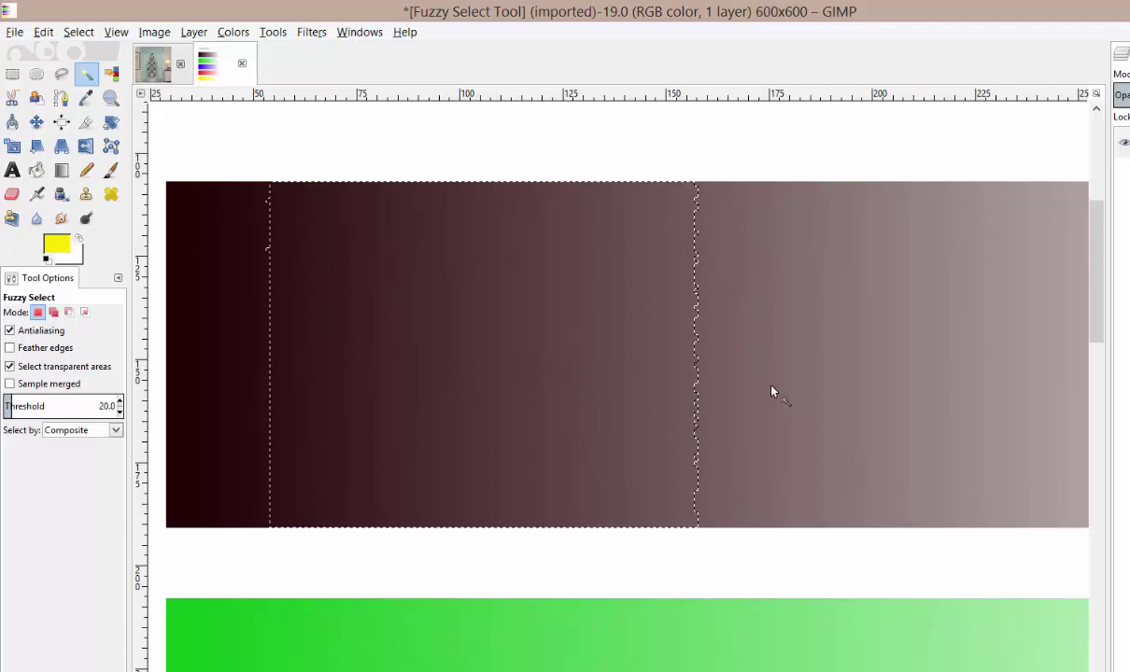
pyautogui.click(771, 392)
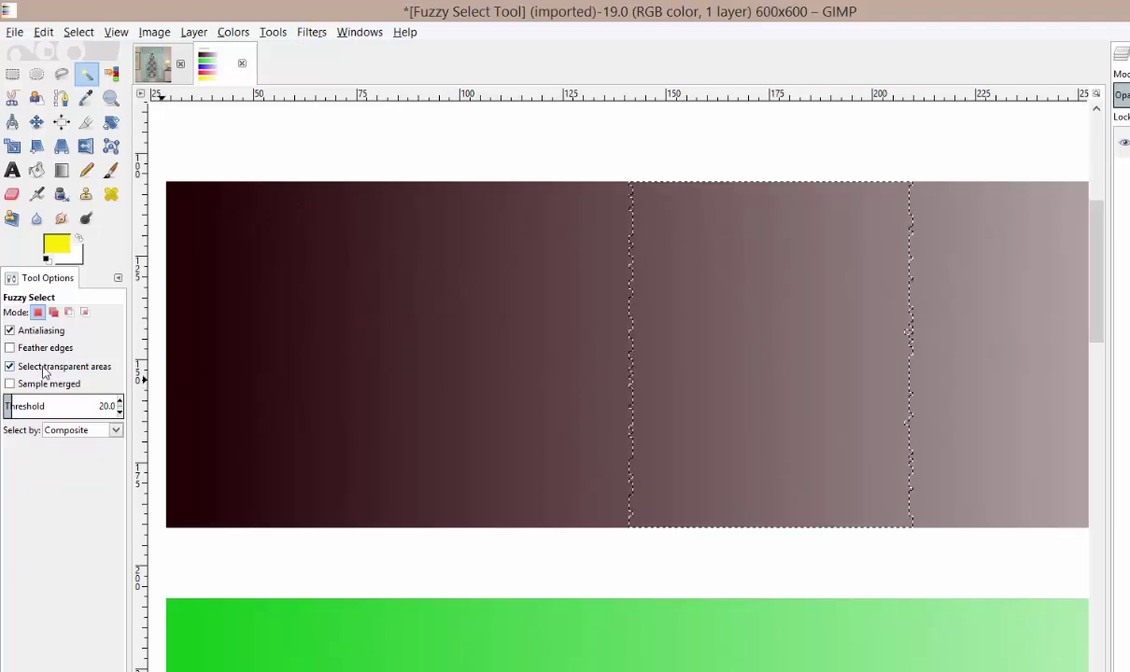
pyautogui.click(501, 368)
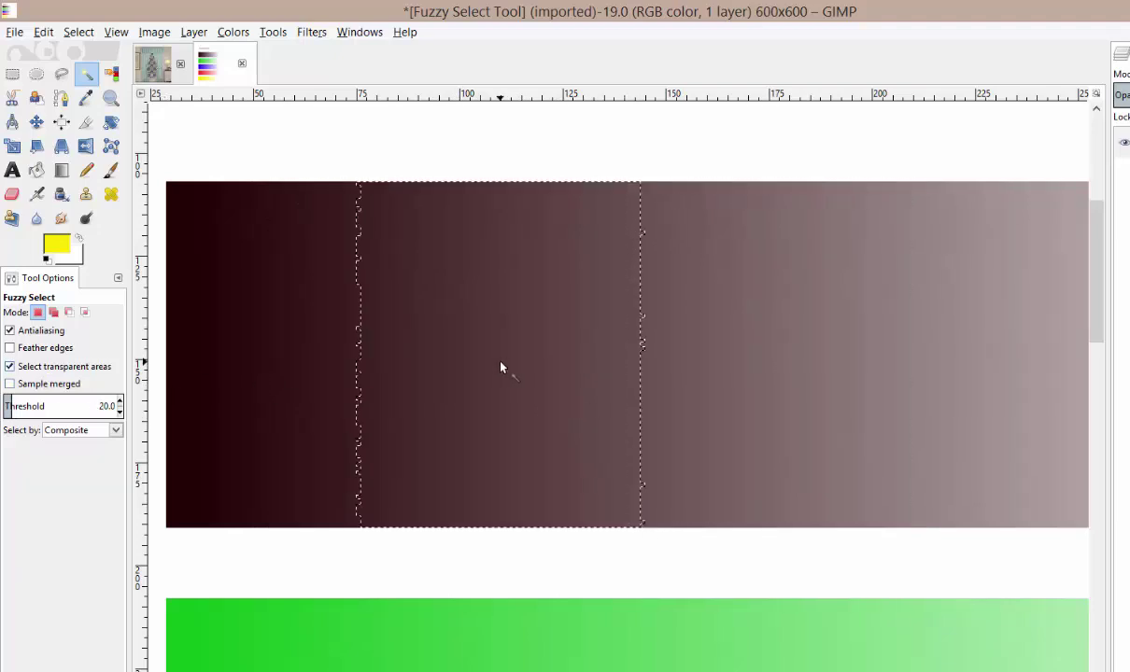
# Step: Enable Feather edges at radius 5, select a dark-bar band, test-delete it, then undo
pyautogui.click(13, 351)
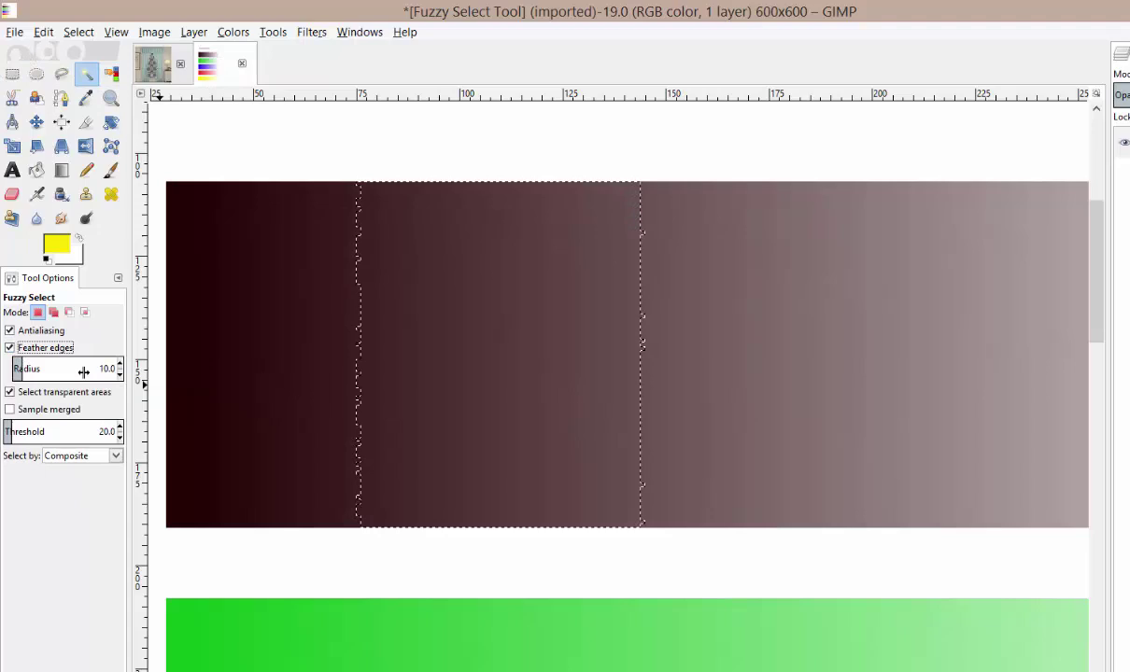
pyautogui.click(121, 375)
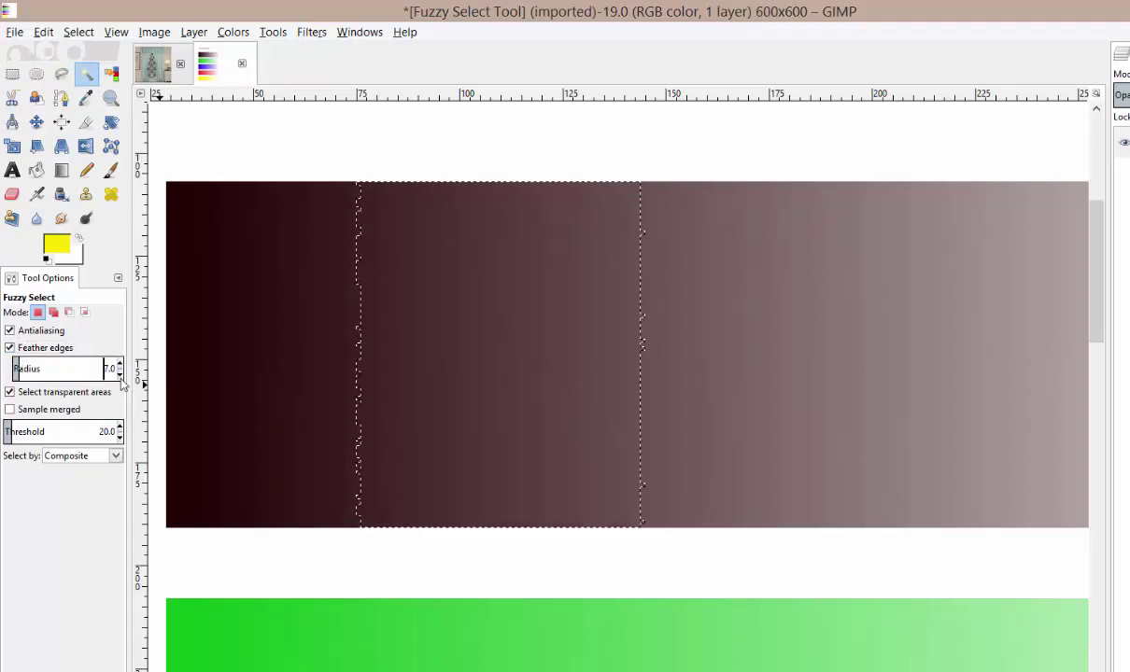
pyautogui.click(120, 375)
pyautogui.click(119, 374)
pyautogui.click(119, 374)
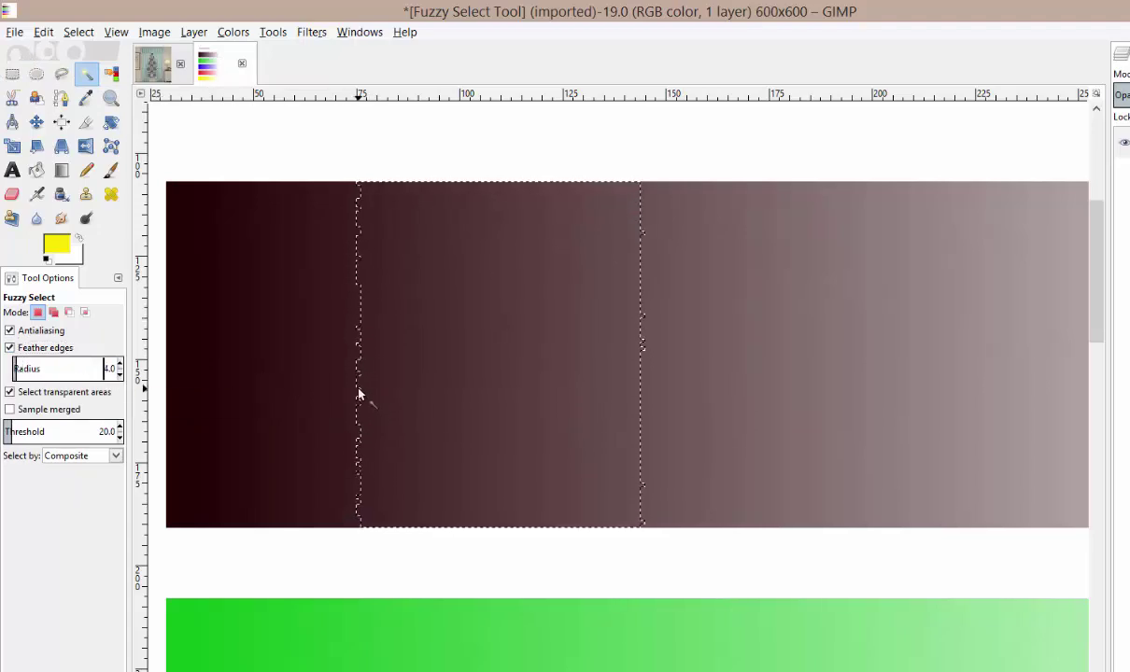
pyautogui.click(121, 364)
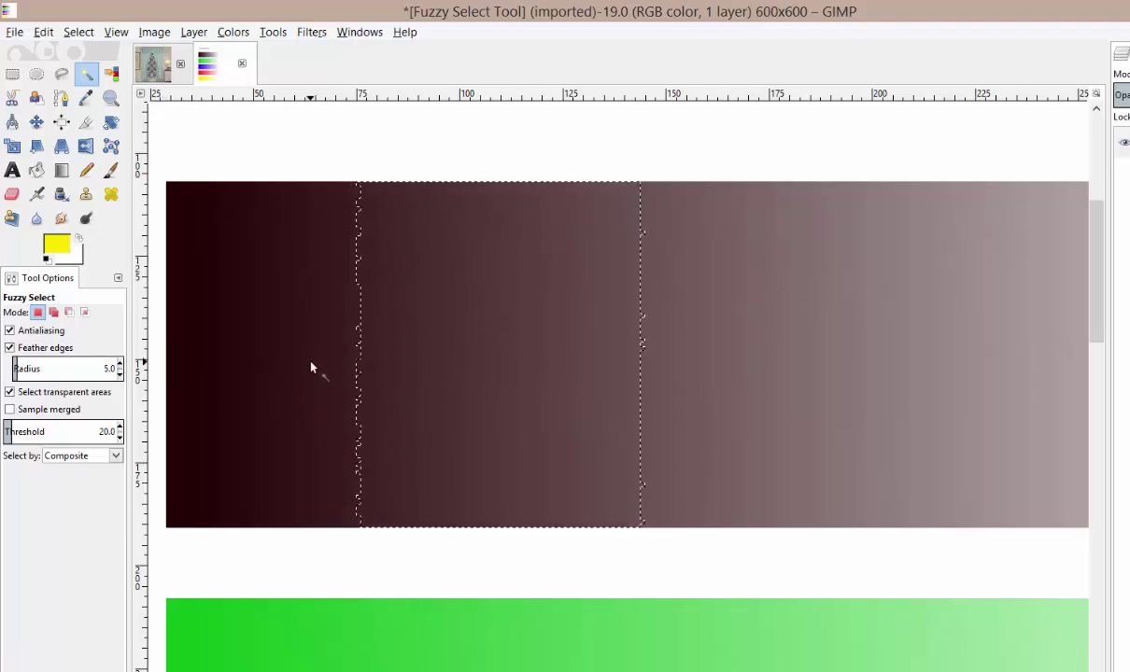
pyautogui.click(521, 370)
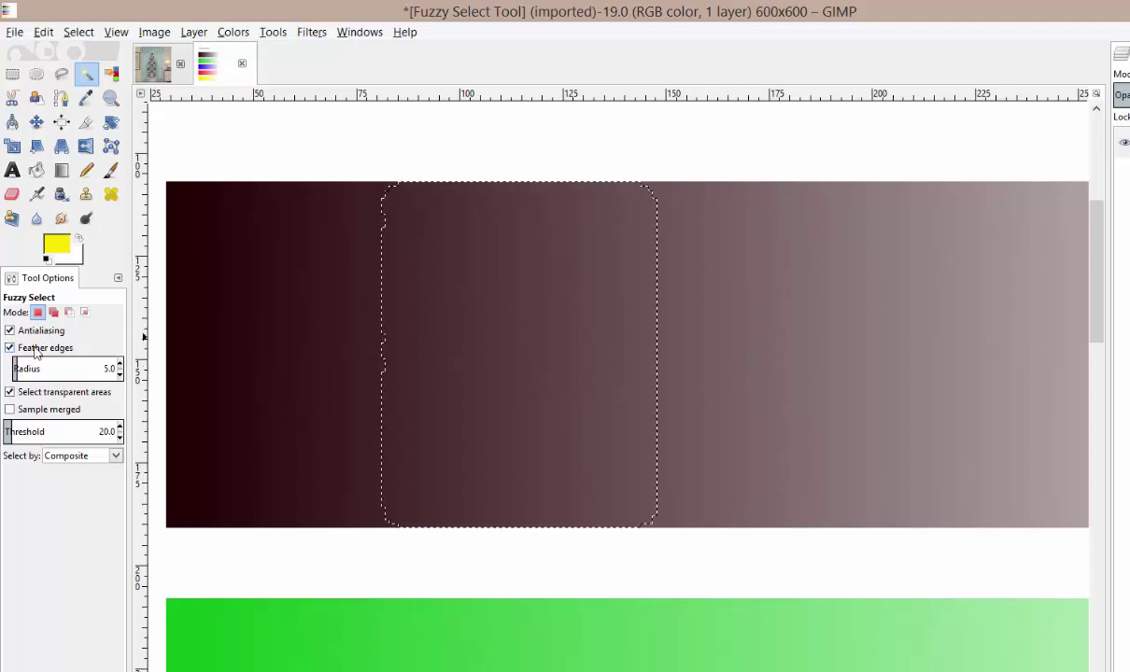
pyautogui.click(490, 375)
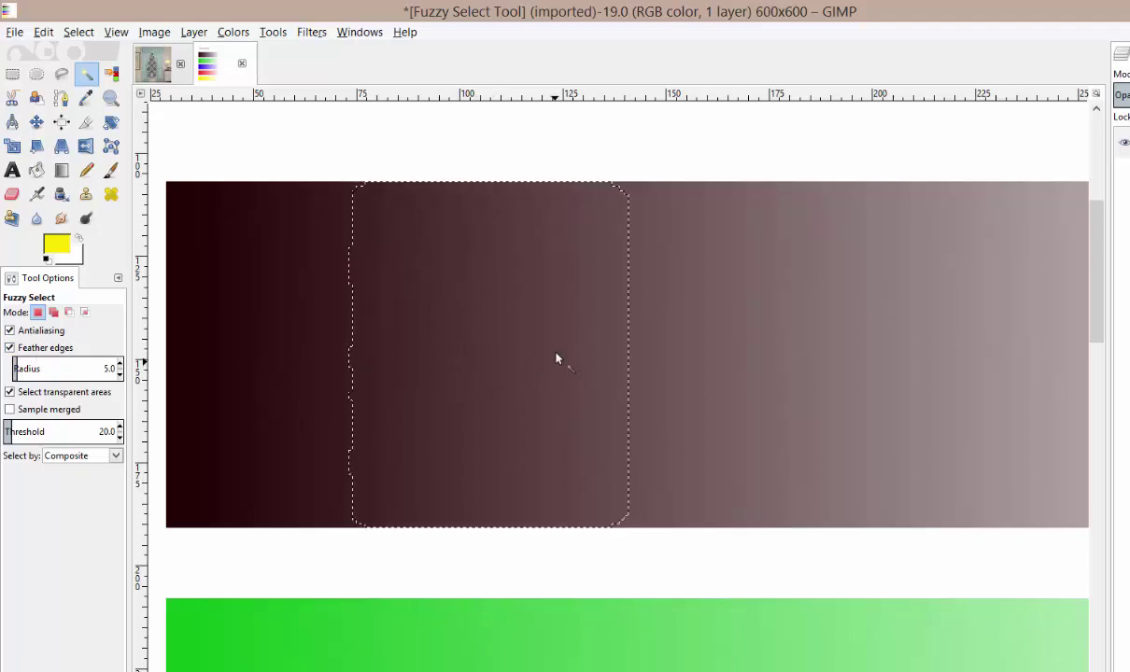
pyautogui.press('Delete')
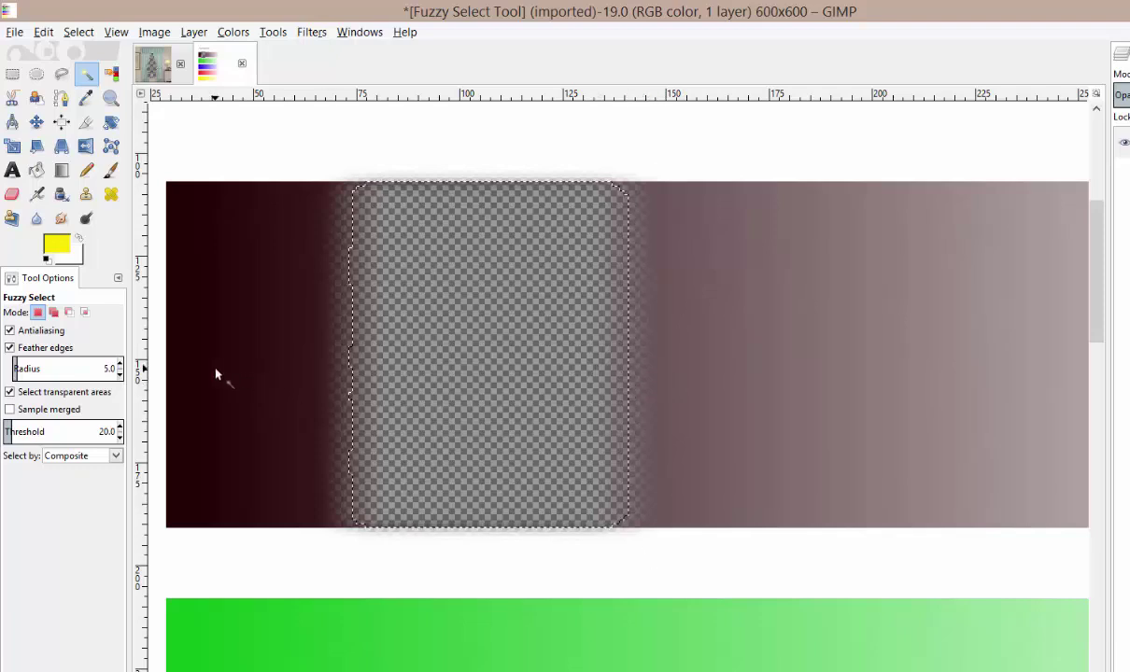
pyautogui.hotkey('ctrl', 'shift')
pyautogui.hotkey('ctrl', 'z')
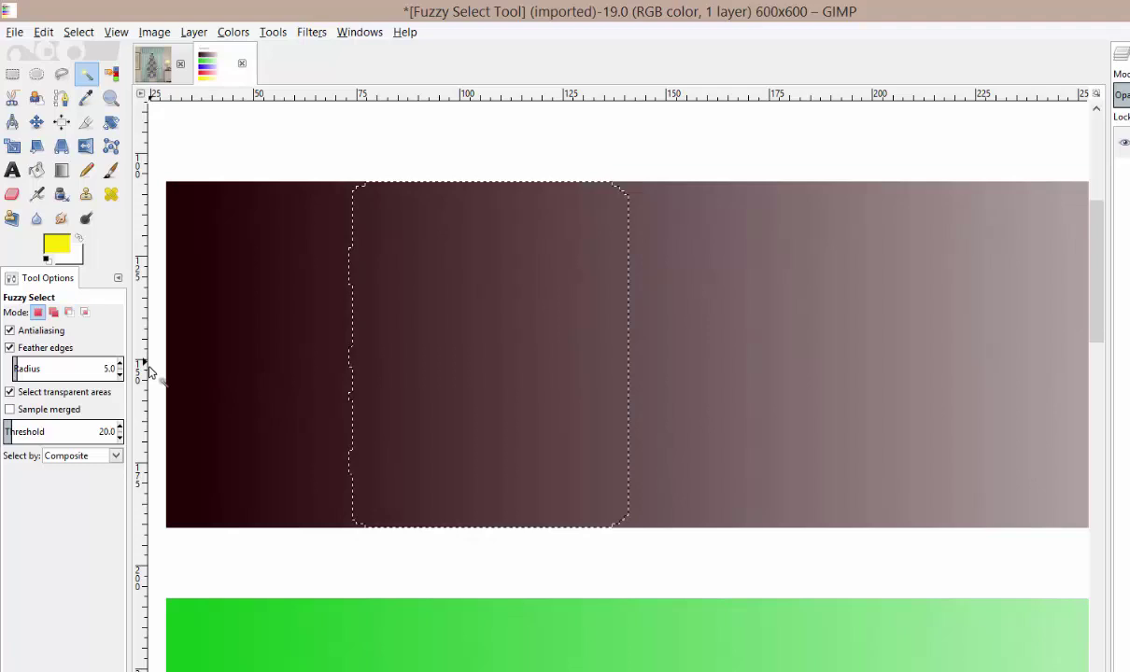
# Step: Reduce the feather radius to 2, test-delete and undo again, then set radius 1.0
pyautogui.click(118, 372)
pyautogui.click(119, 372)
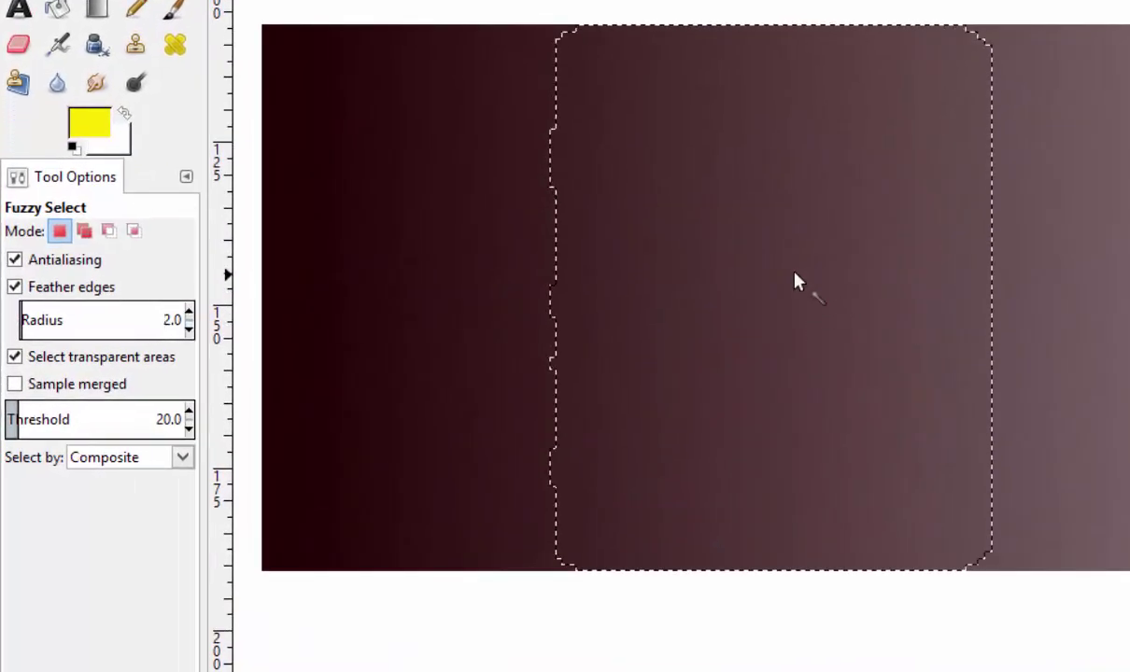
pyautogui.click(794, 282)
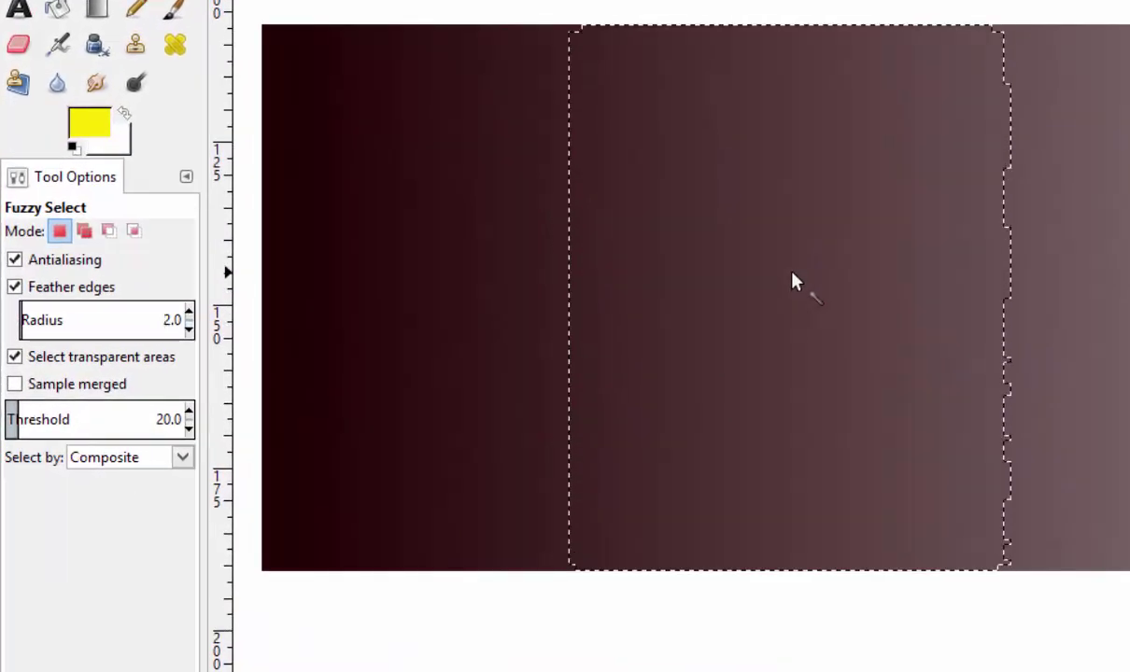
pyautogui.press('Delete')
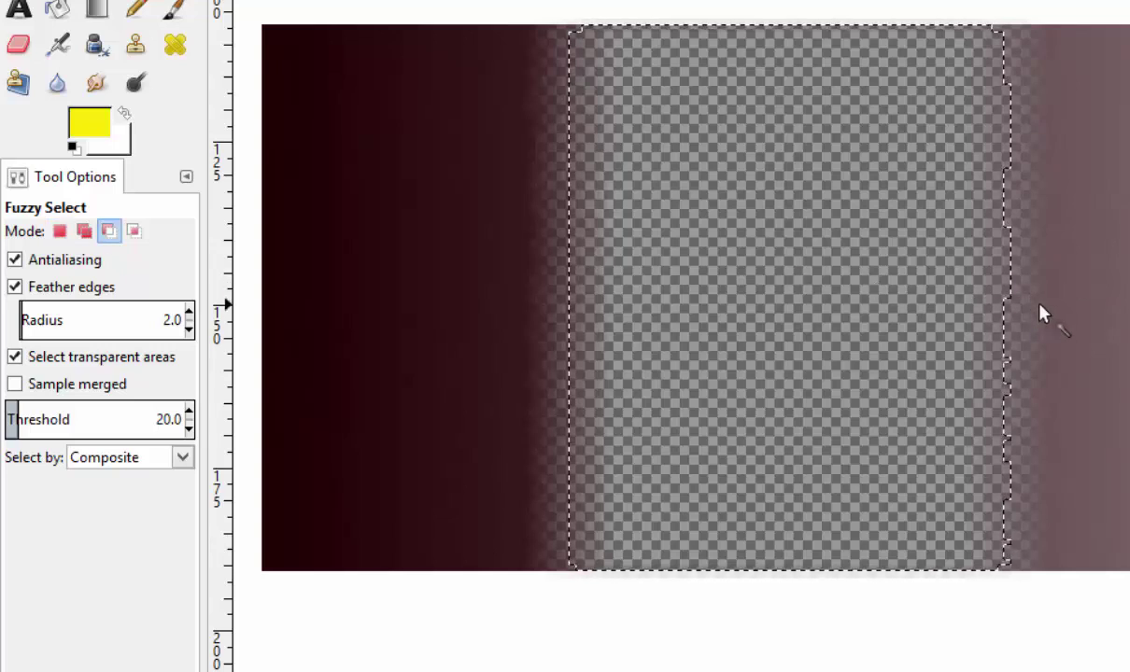
pyautogui.hotkey('ctrl', 'z')
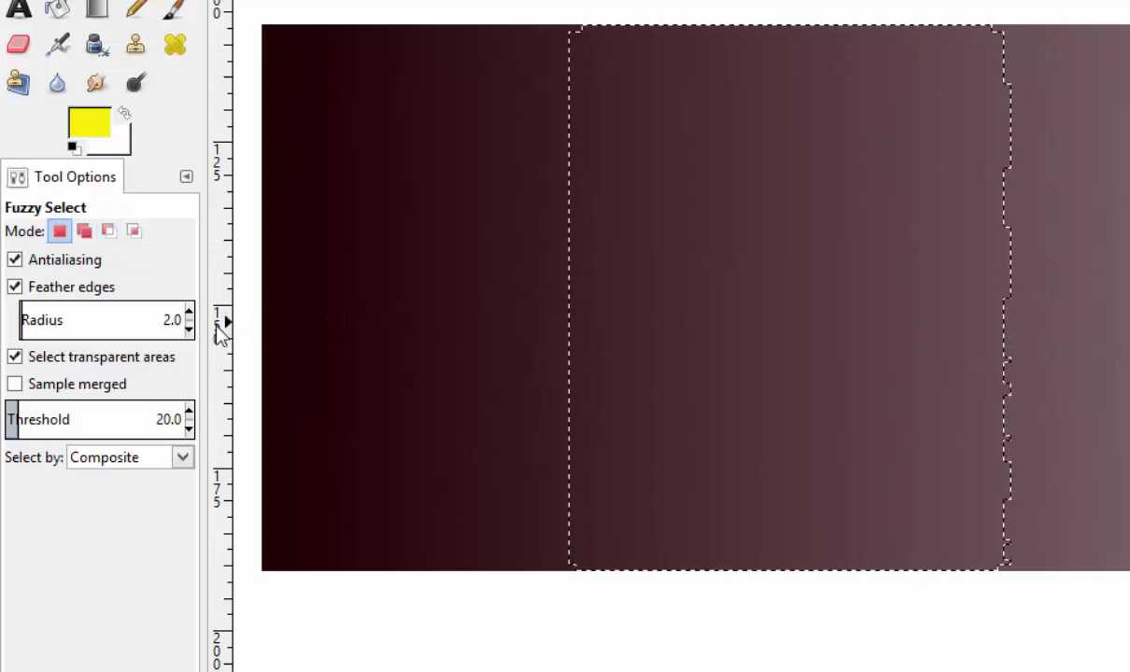
pyautogui.click(189, 329)
pyautogui.click(153, 322)
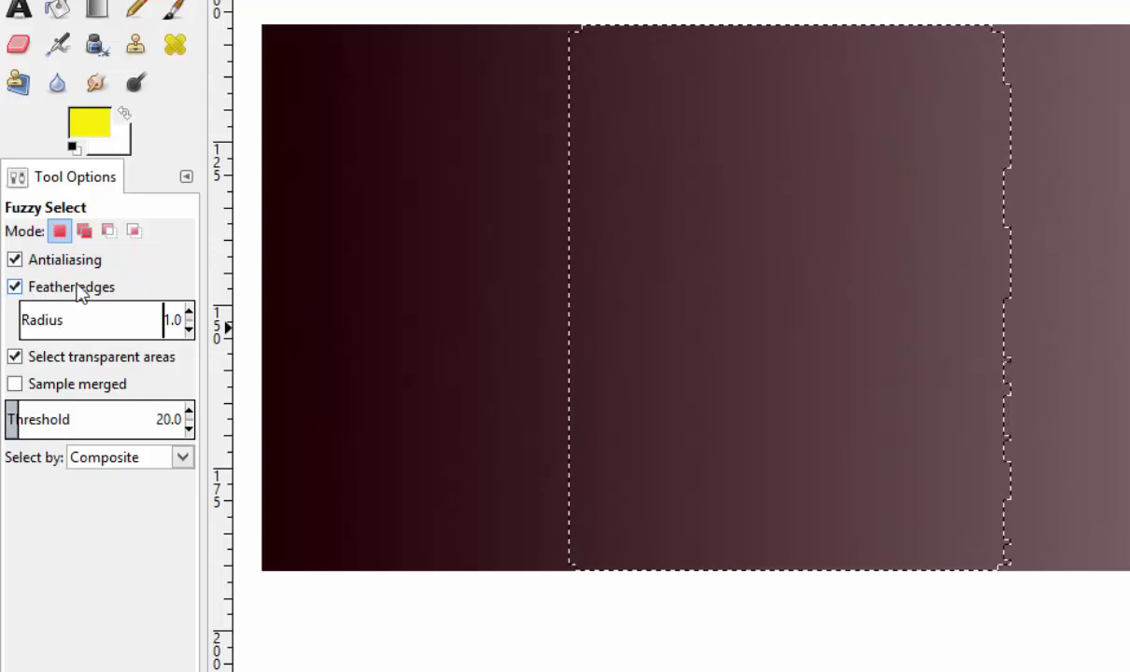
pyautogui.click(188, 330)
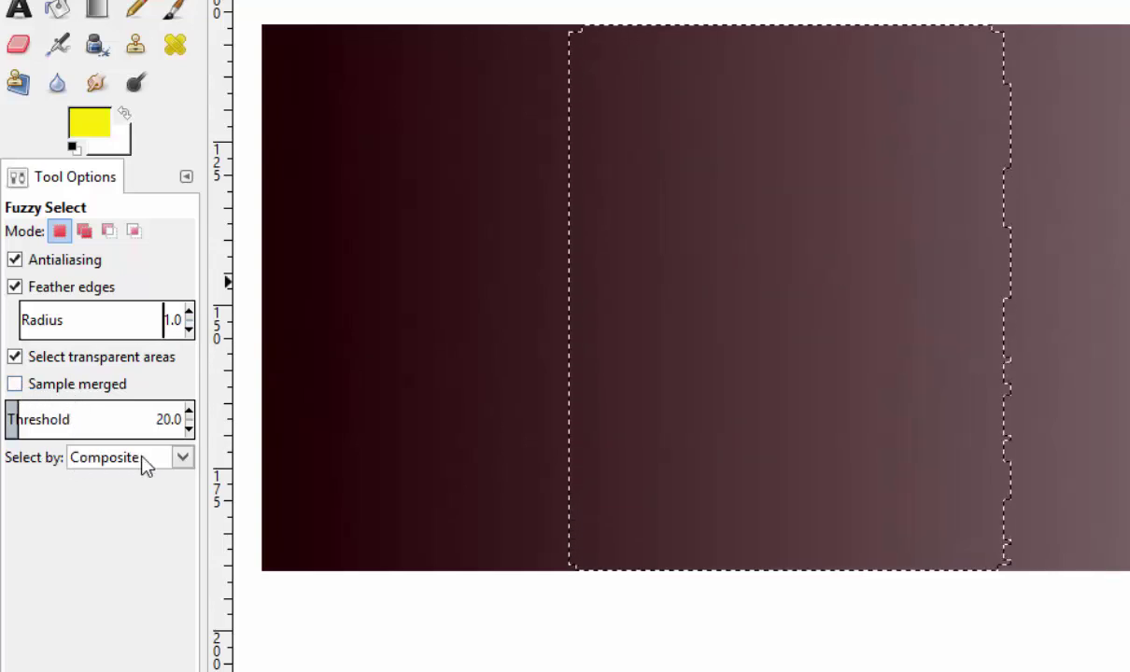
# Step: Lower the threshold to 15 and reselect narrower dark-bar bands, keeping Select by on Composite
pyautogui.click(486, 320)
pyautogui.click(850, 328)
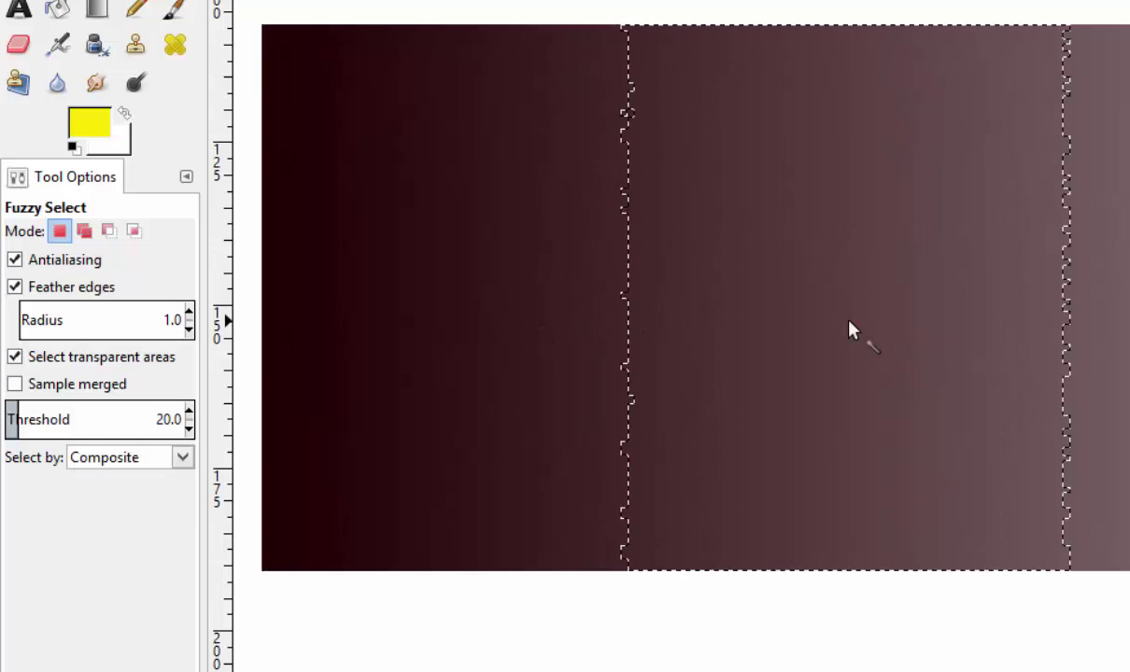
pyautogui.keyDown('ctrl'); pyautogui.scroll(-3, 825, 505); pyautogui.keyUp('ctrl')
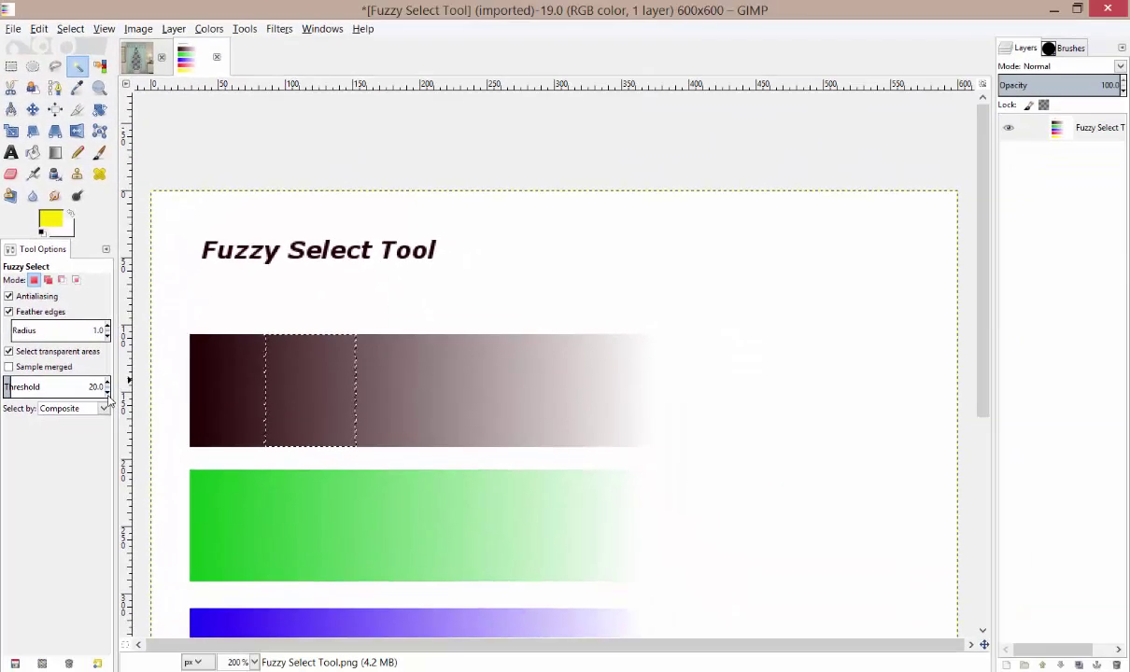
pyautogui.click(189, 430)
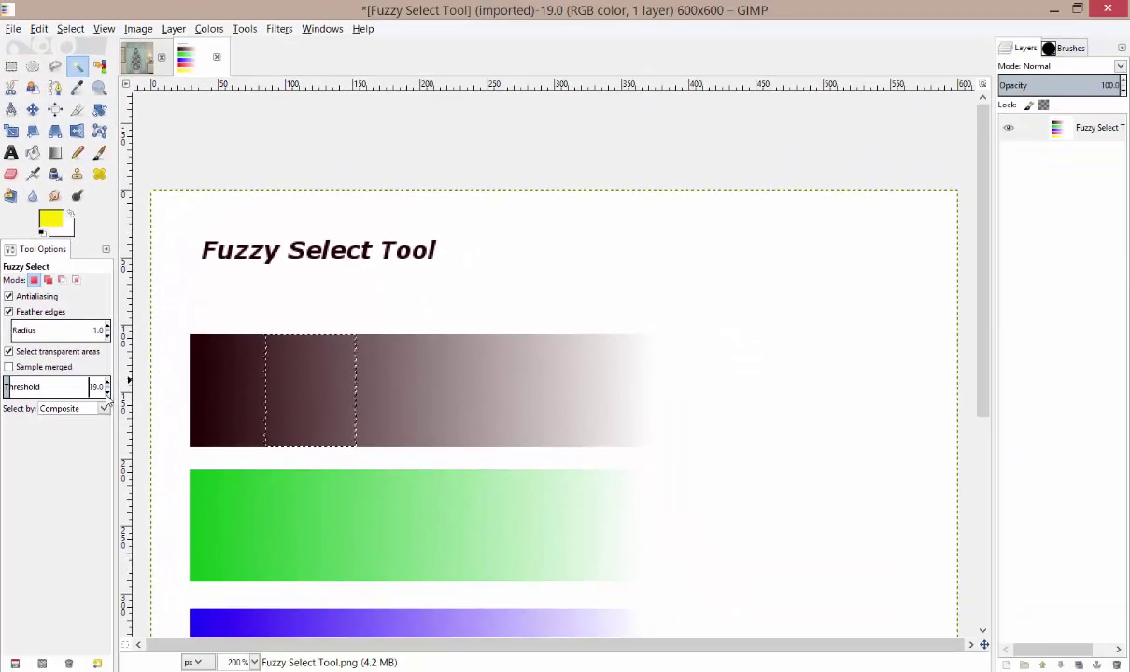
pyautogui.click(106, 393)
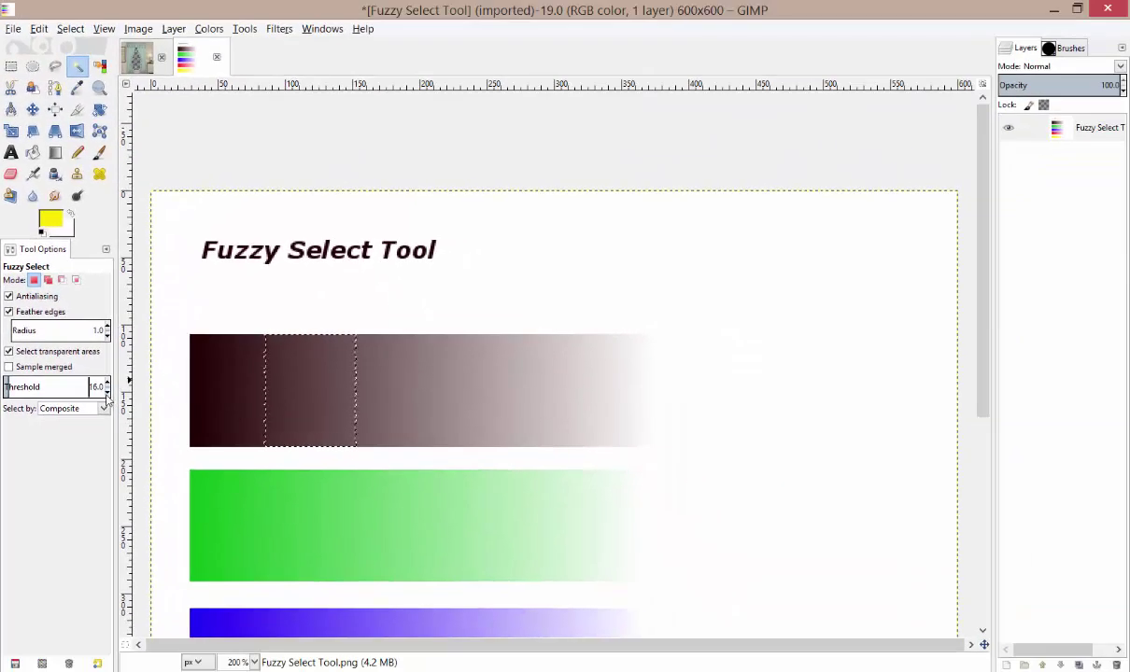
pyautogui.click(279, 346)
pyautogui.scroll(-3, 295, 374)
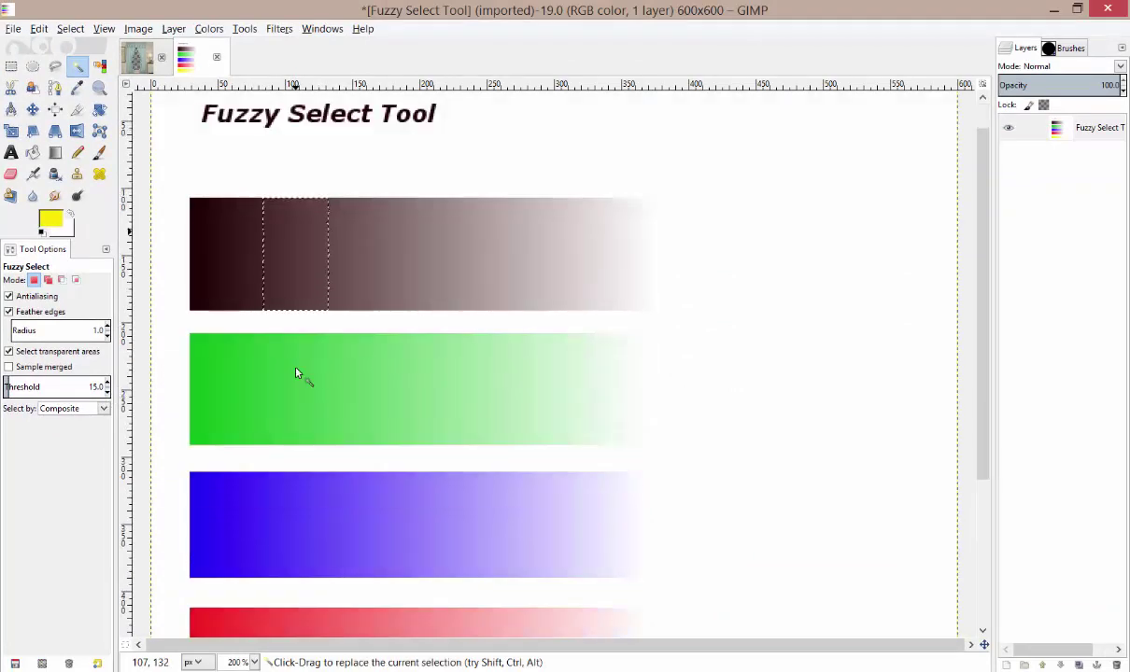
pyautogui.click(84, 408)
pyautogui.click(77, 408)
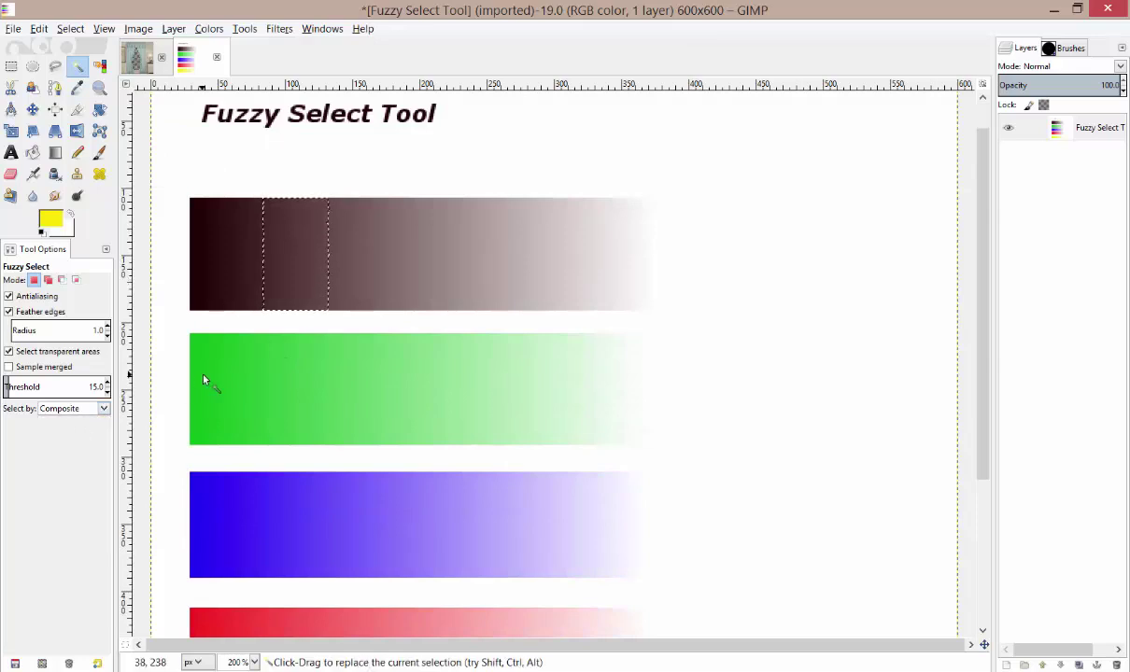
# Step: Select bands in the green, blue and red bars in turn, then one in the dark bar
pyautogui.click(298, 372)
pyautogui.scroll(-3, 299, 374)
pyautogui.click(298, 380)
pyautogui.scroll(-2, 293, 392)
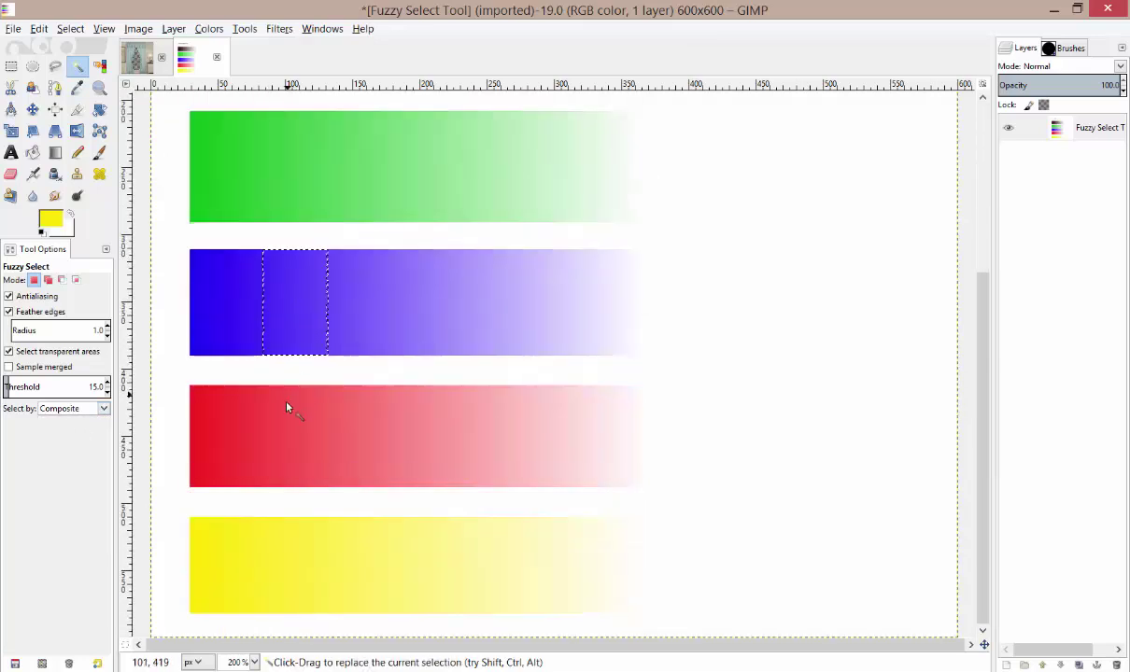
pyautogui.click(287, 437)
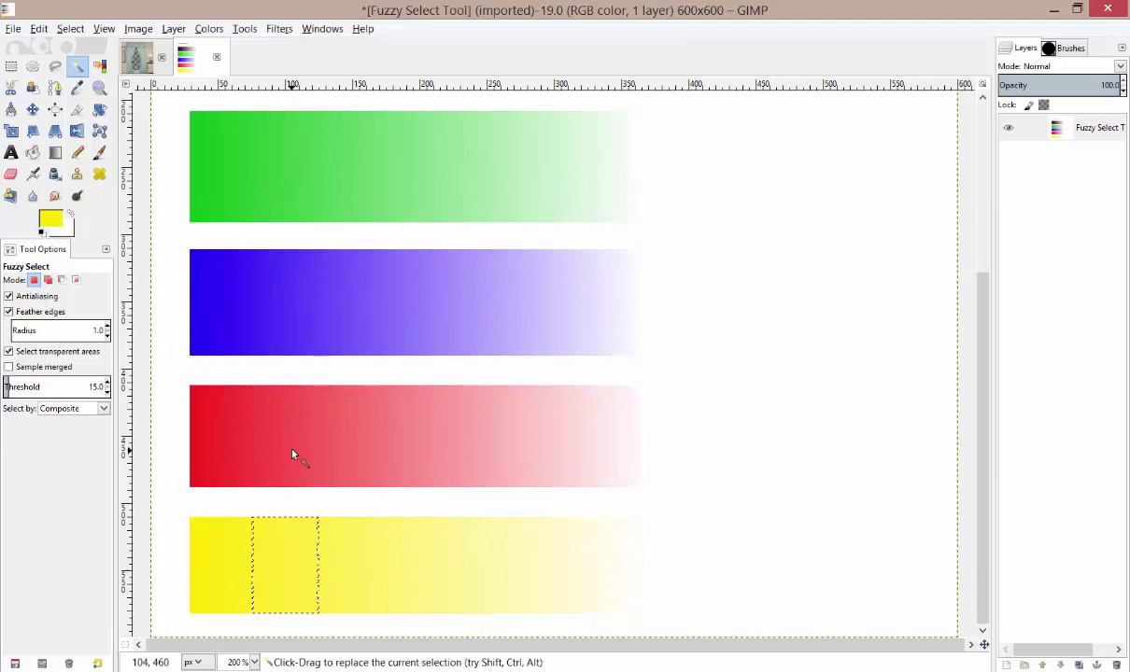
pyautogui.click(283, 428)
pyautogui.click(280, 309)
pyautogui.click(311, 195)
pyautogui.scroll(5, 311, 194)
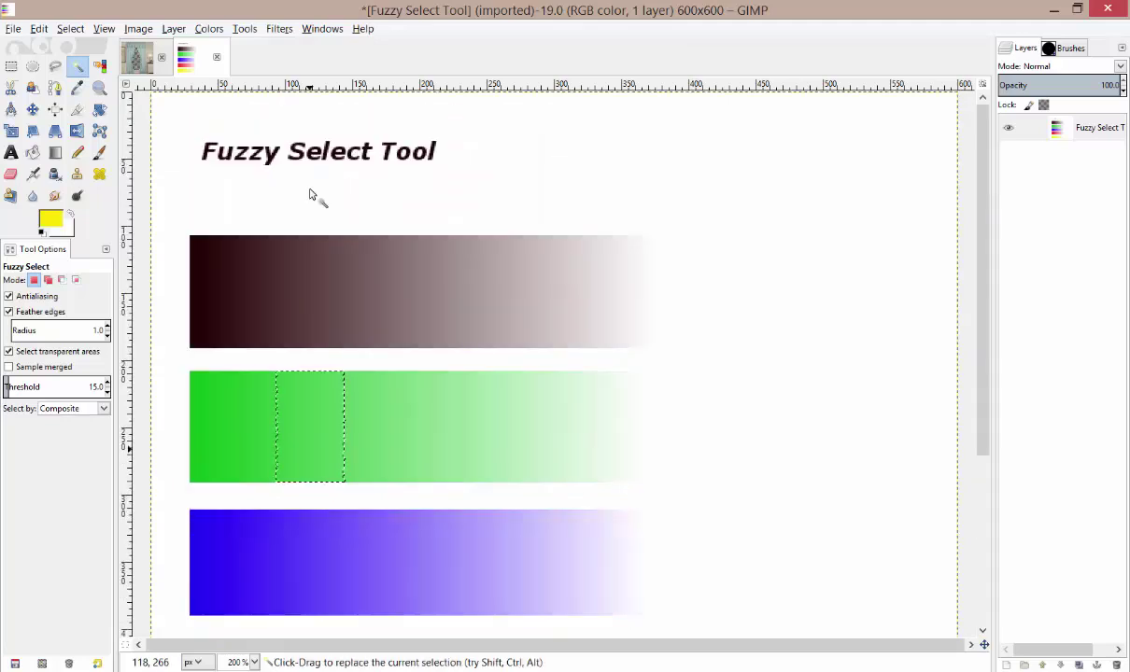
pyautogui.click(317, 300)
pyautogui.scroll(-3, 317, 299)
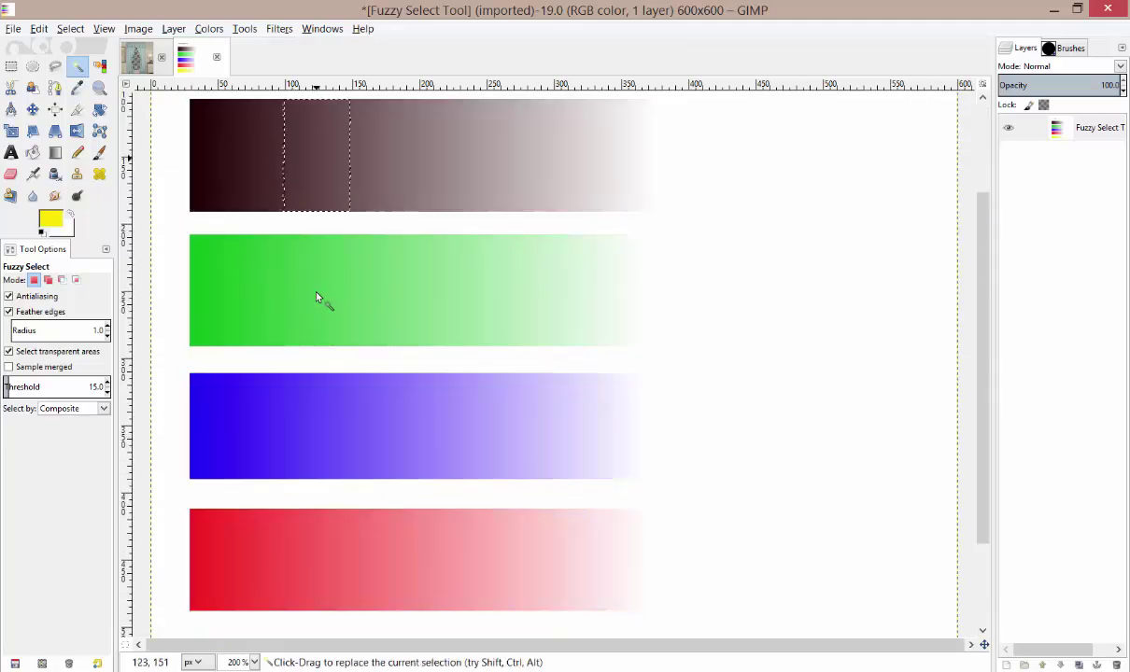
# Step: Sweep through green, blue, red, yellow and dark bar bands, ending near the left of the green bar
pyautogui.click(318, 302)
pyautogui.scroll(-3, 318, 301)
pyautogui.click(317, 298)
pyautogui.click(318, 439)
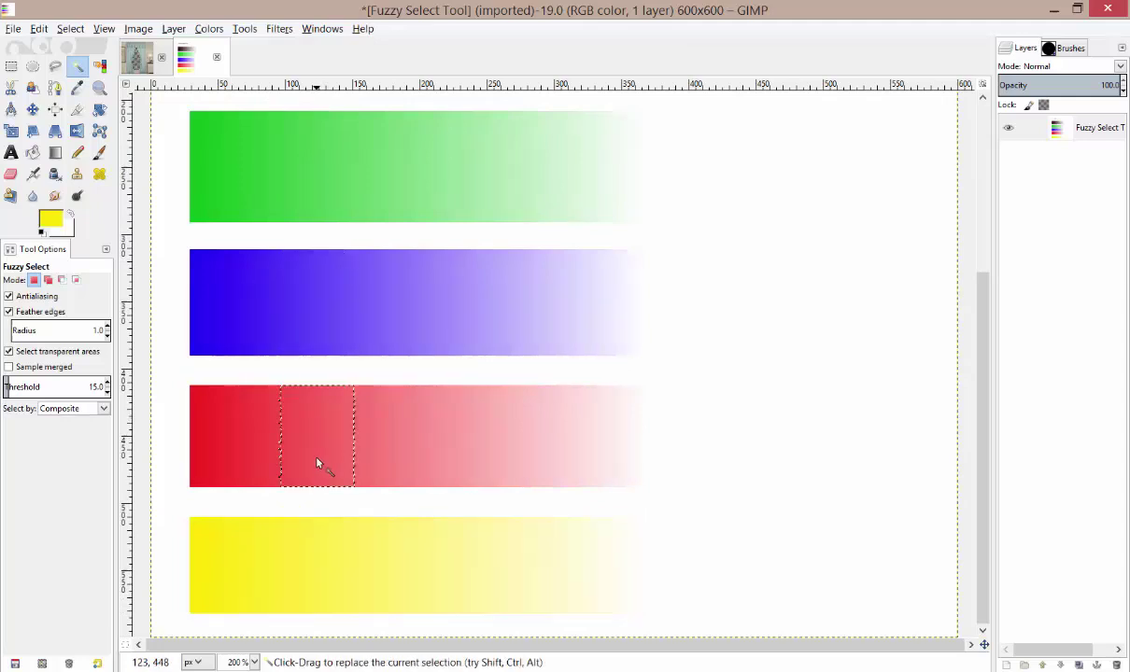
pyautogui.click(314, 552)
pyautogui.click(323, 458)
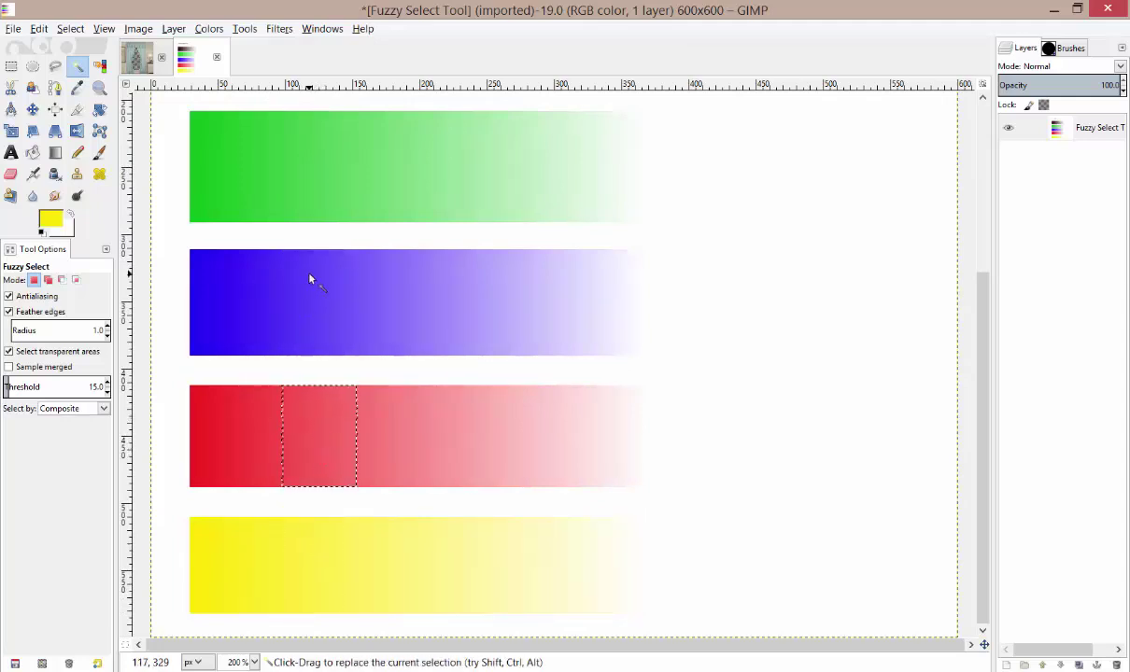
pyautogui.click(317, 318)
pyautogui.scroll(3, 319, 325)
pyautogui.click(321, 297)
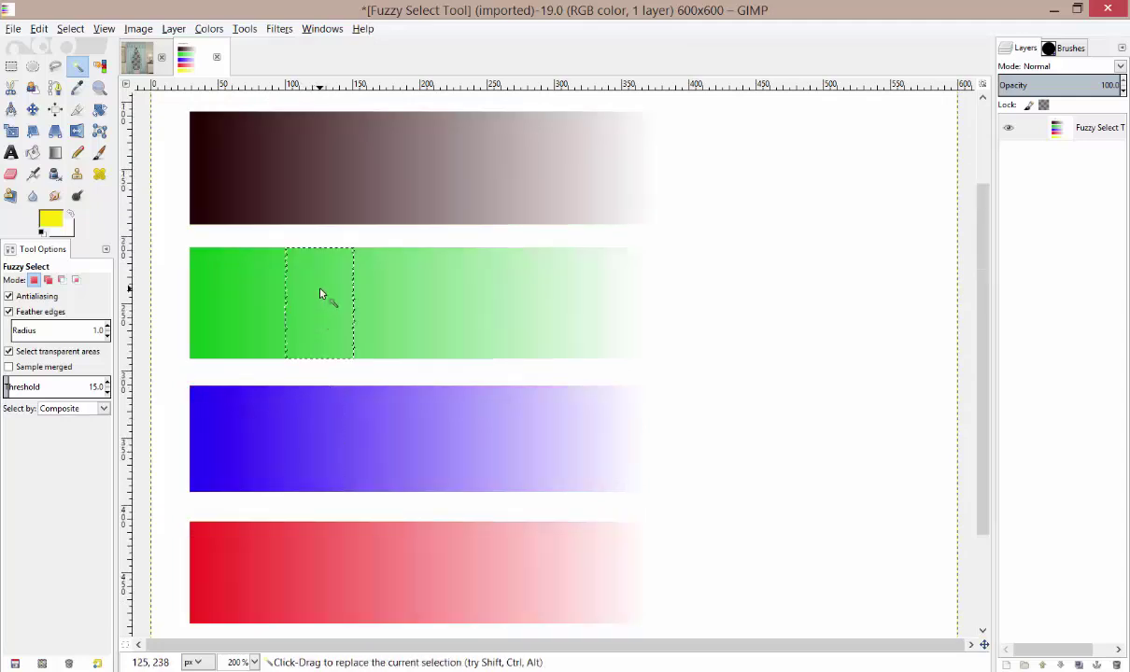
pyautogui.click(319, 210)
pyautogui.scroll(3, 327, 225)
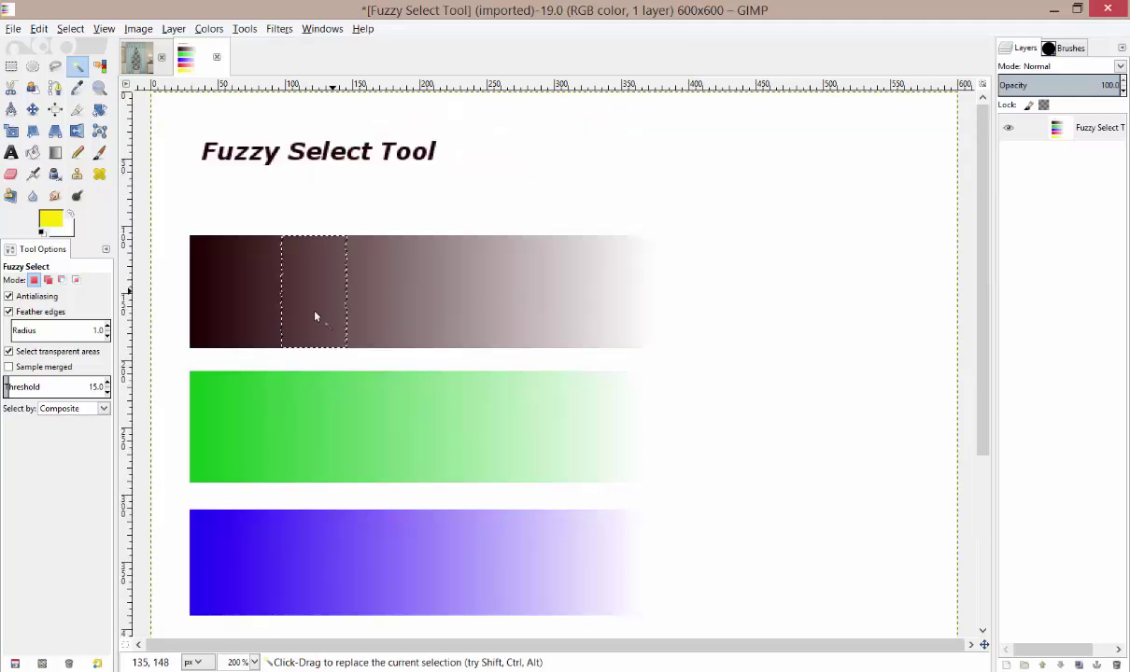
pyautogui.click(297, 411)
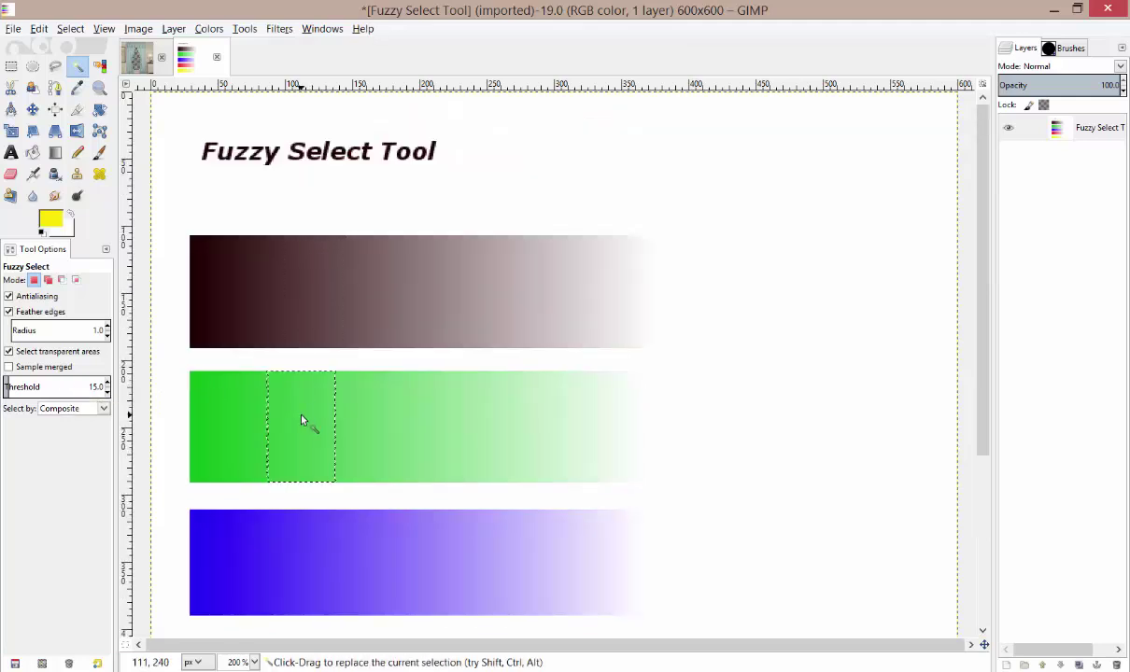
pyautogui.click(302, 556)
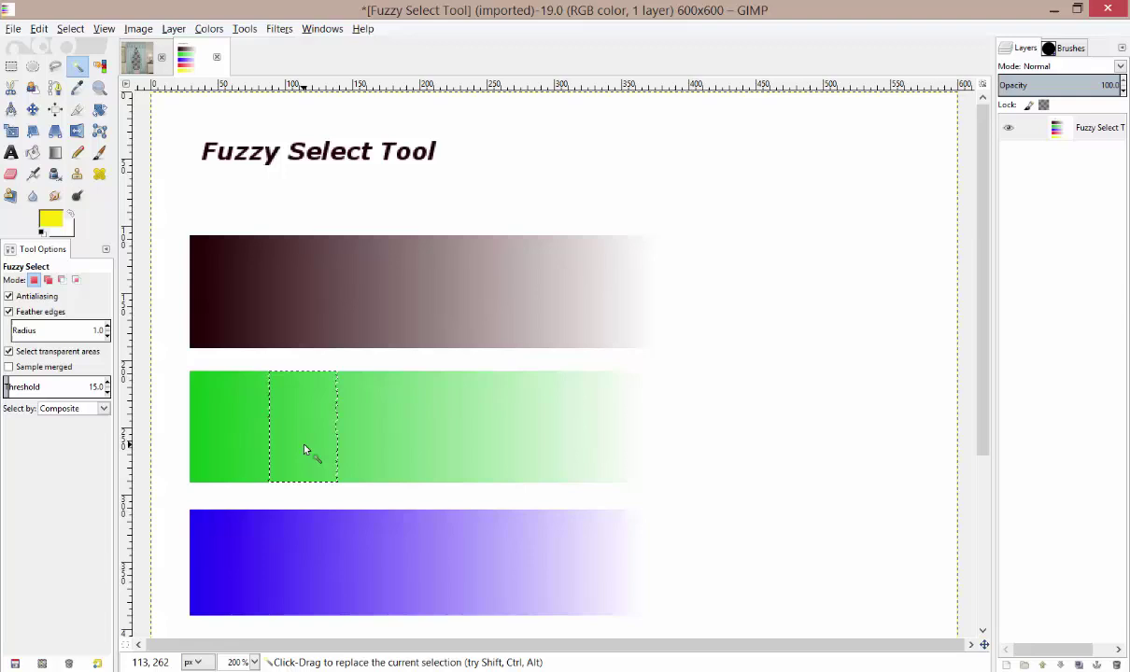
# Step: Set Select by to Red and select all areas matching the yellow bar's red value
pyautogui.click(103, 409)
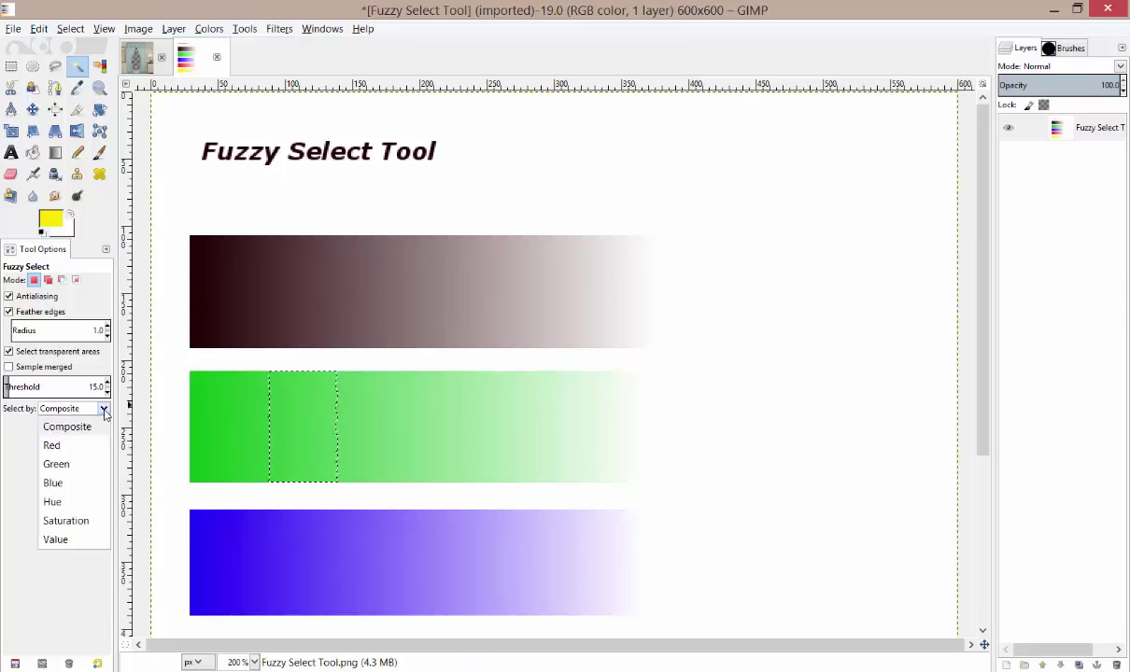
pyautogui.click(51, 446)
pyautogui.scroll(-3, 288, 284)
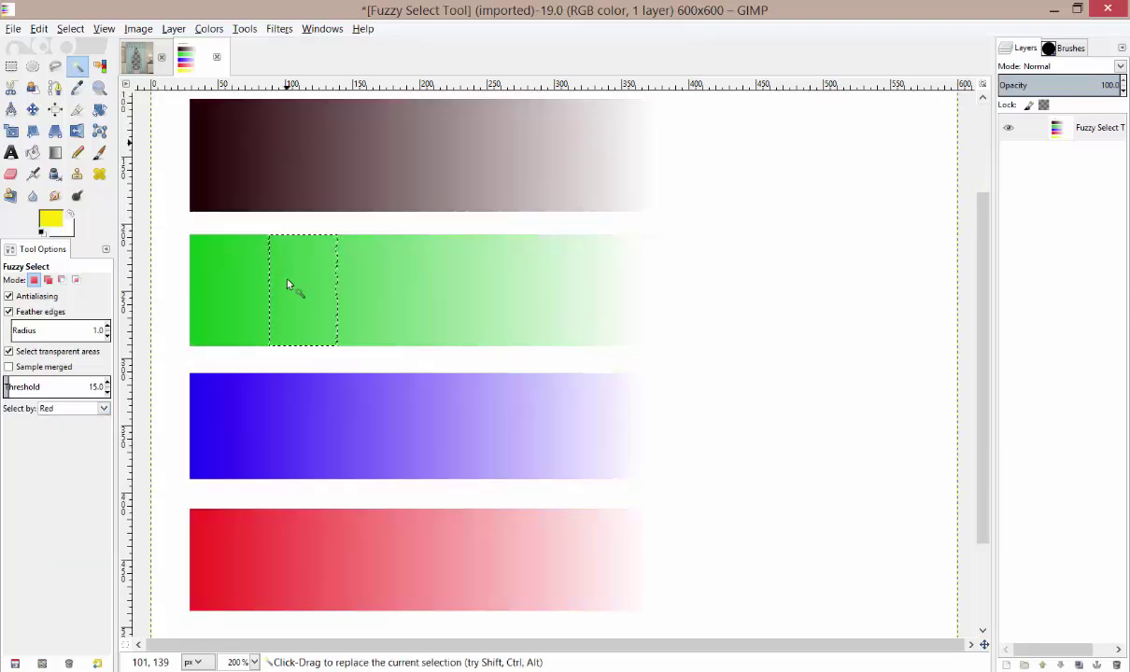
pyautogui.scroll(-3, 291, 285)
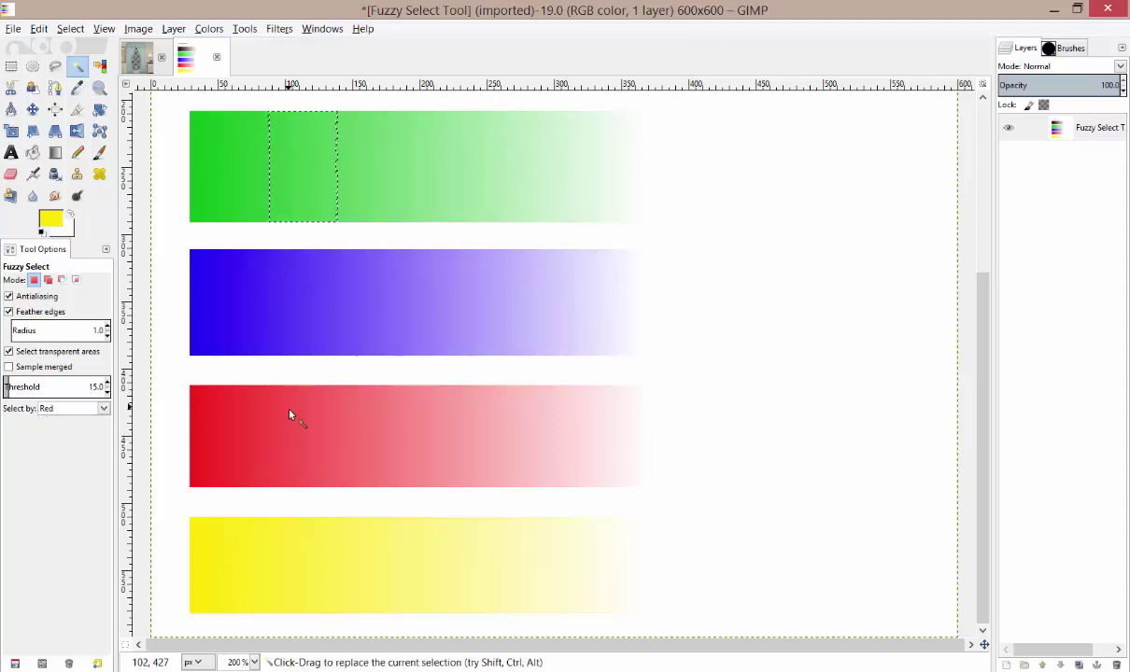
pyautogui.click(287, 542)
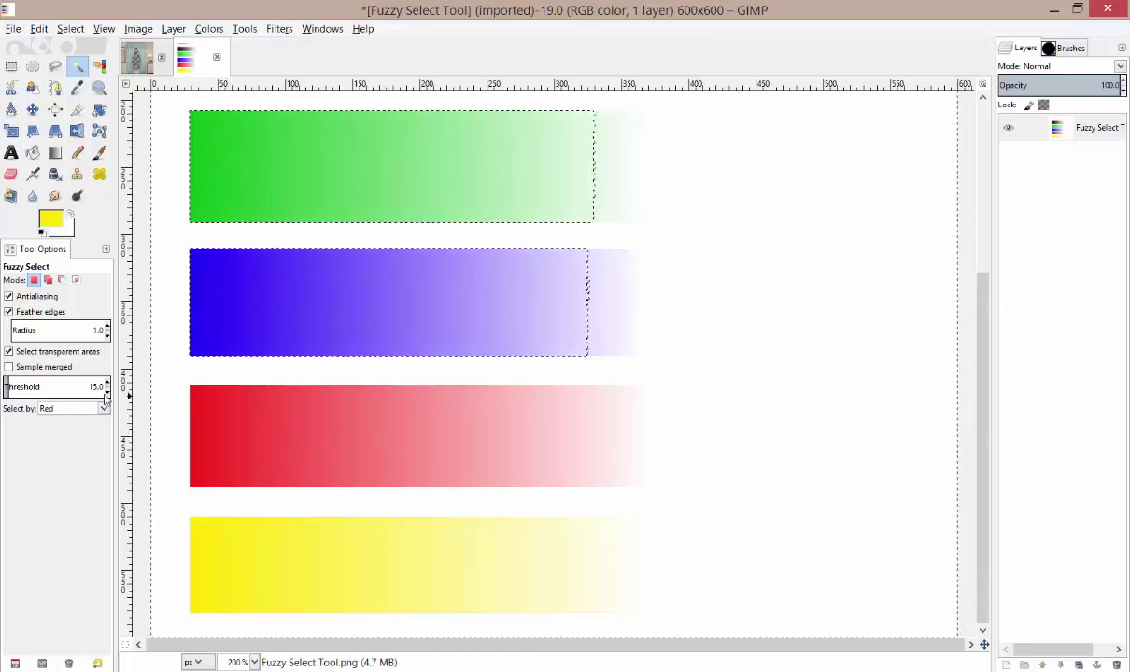
# Step: At threshold 3.0, select strips of the red, blue, green and dark bars, finishing on the yellow bar
pyautogui.scroll(-5, 108, 392)
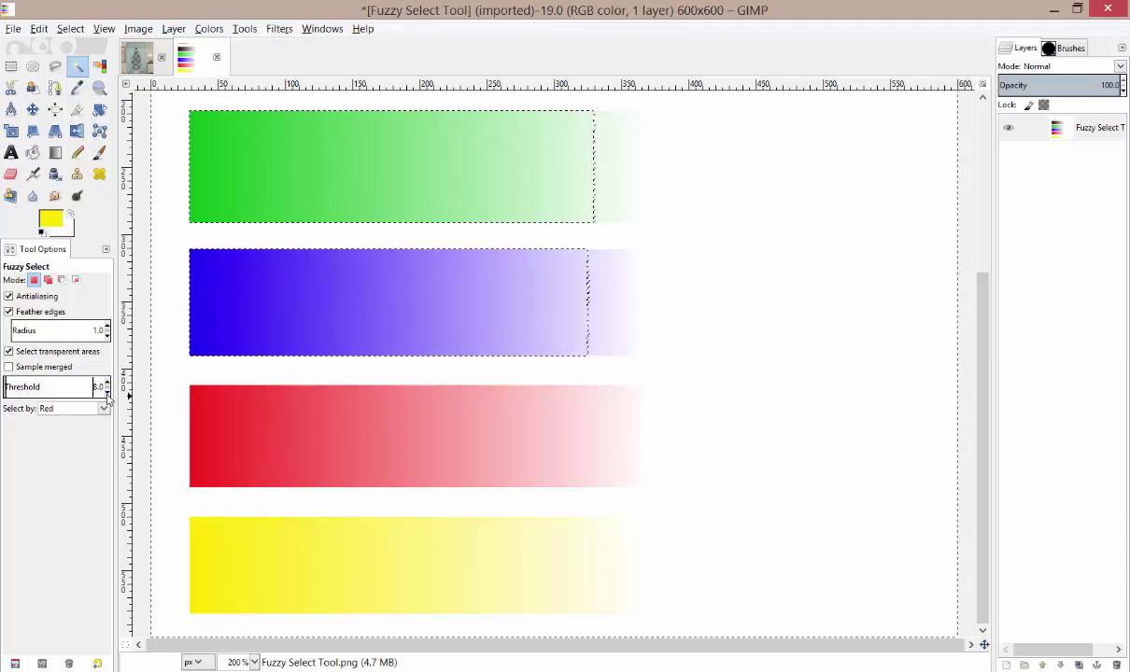
pyautogui.scroll(-3, 108, 396)
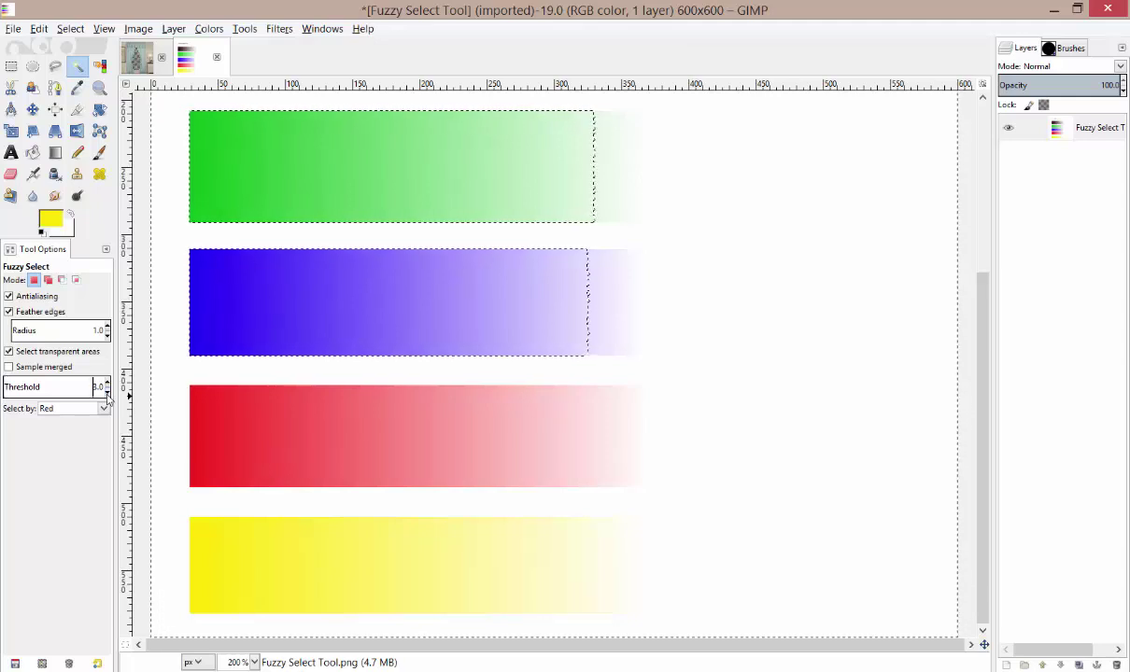
pyautogui.click(266, 429)
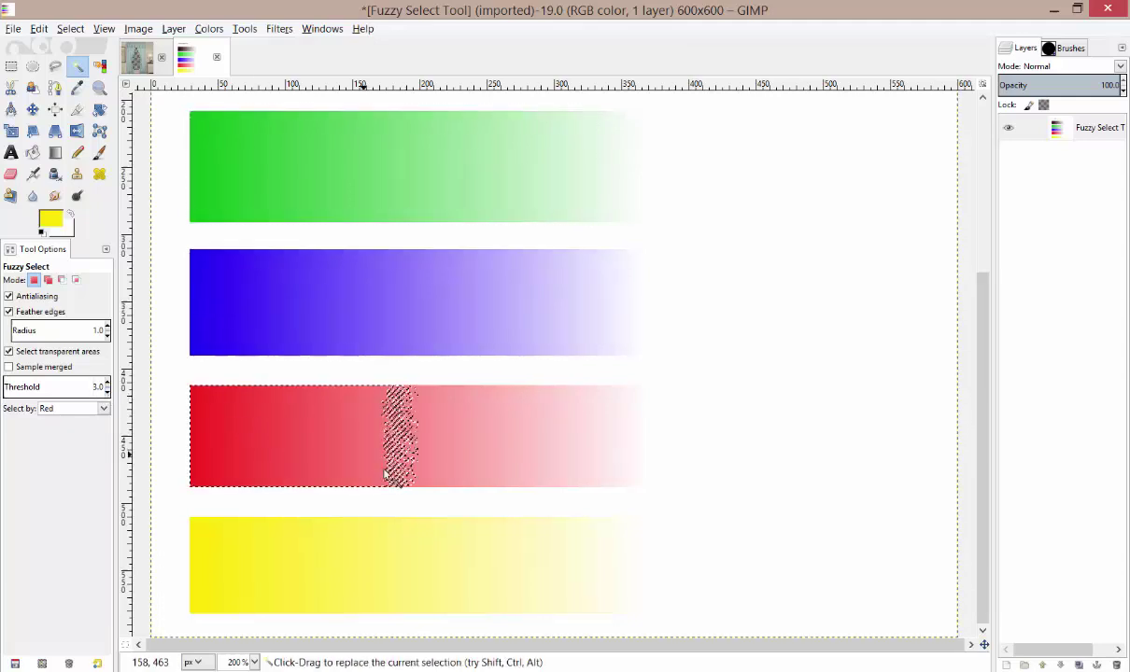
pyautogui.click(272, 281)
pyautogui.click(265, 177)
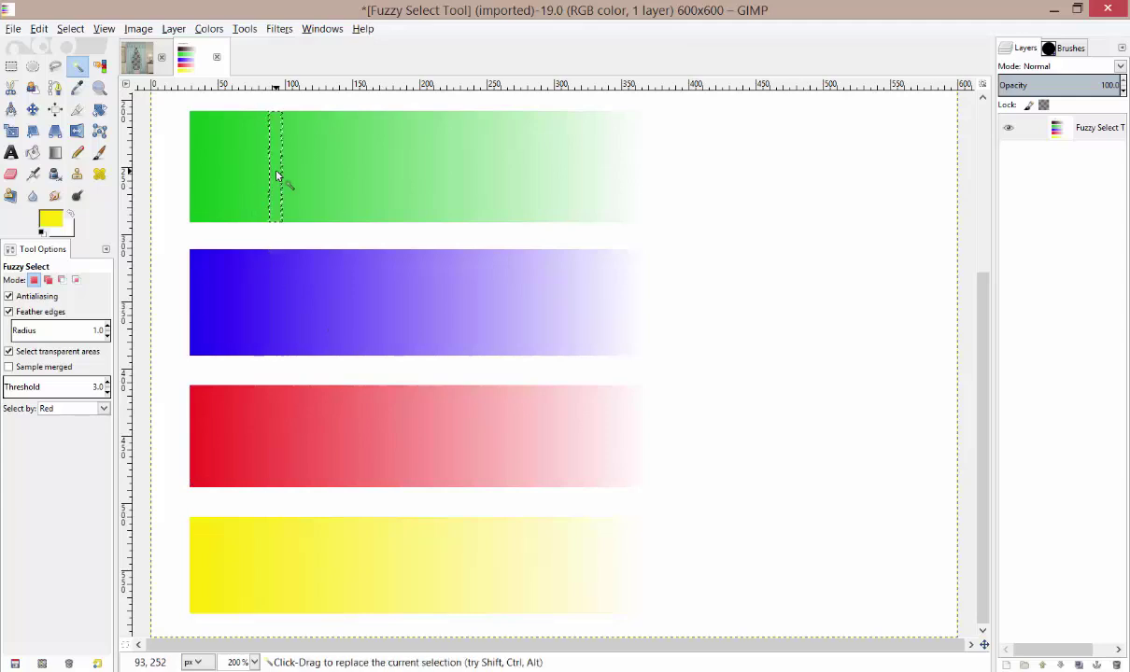
pyautogui.scroll(3, 279, 180)
pyautogui.click(286, 178)
pyautogui.click(290, 293)
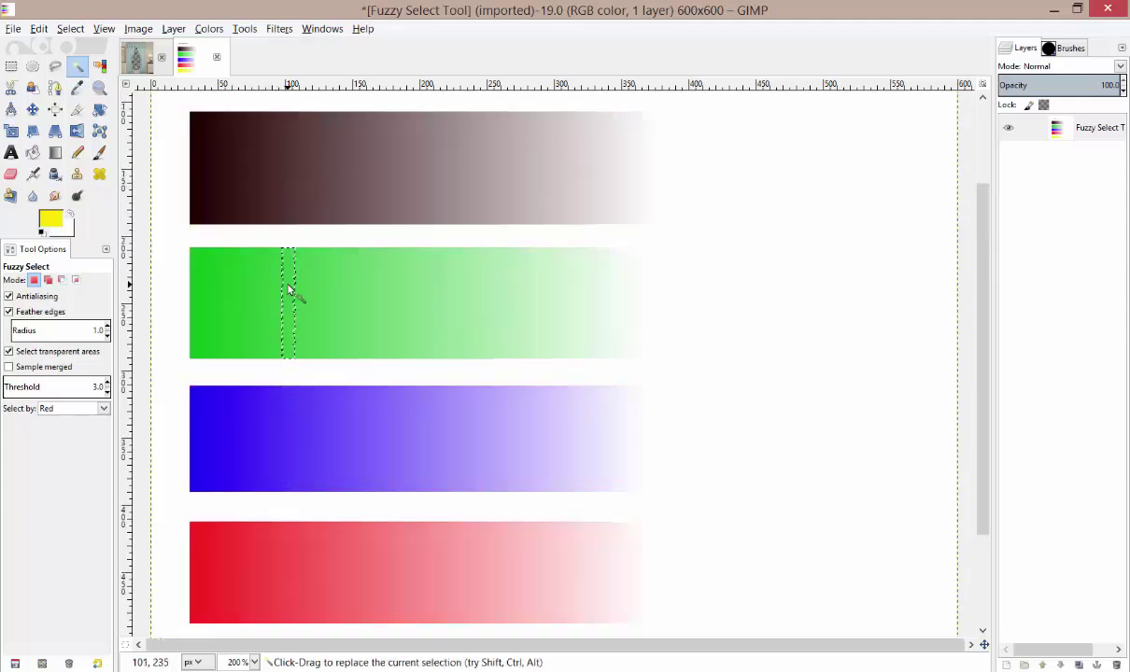
pyautogui.scroll(-3, 290, 292)
pyautogui.click(290, 293)
pyautogui.click(278, 415)
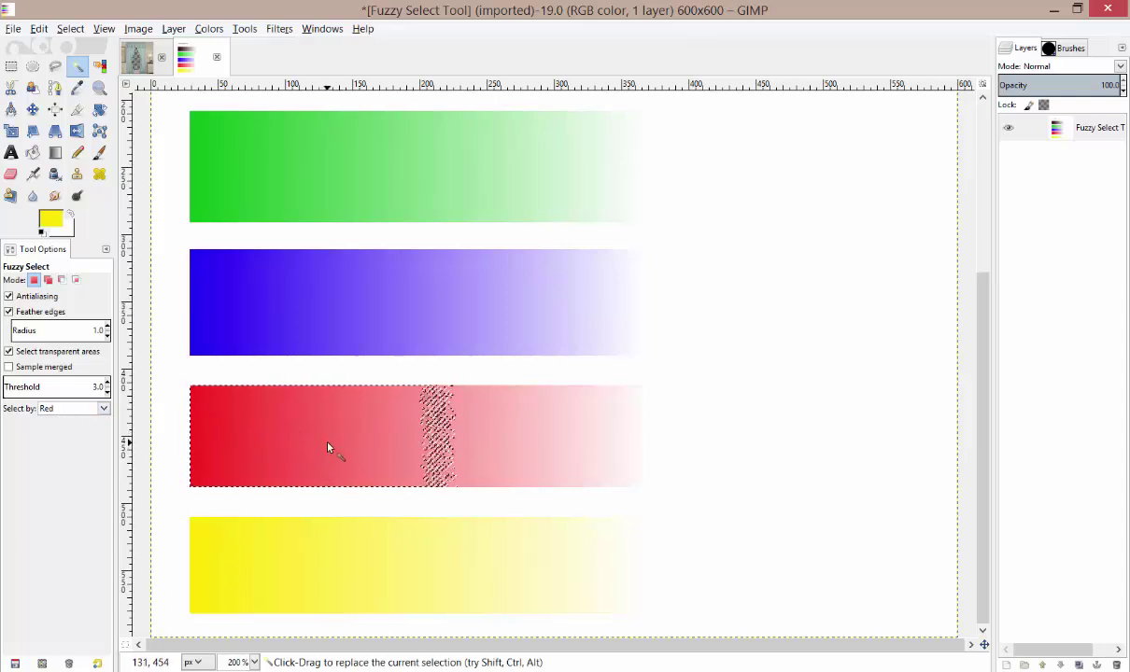
pyautogui.click(311, 565)
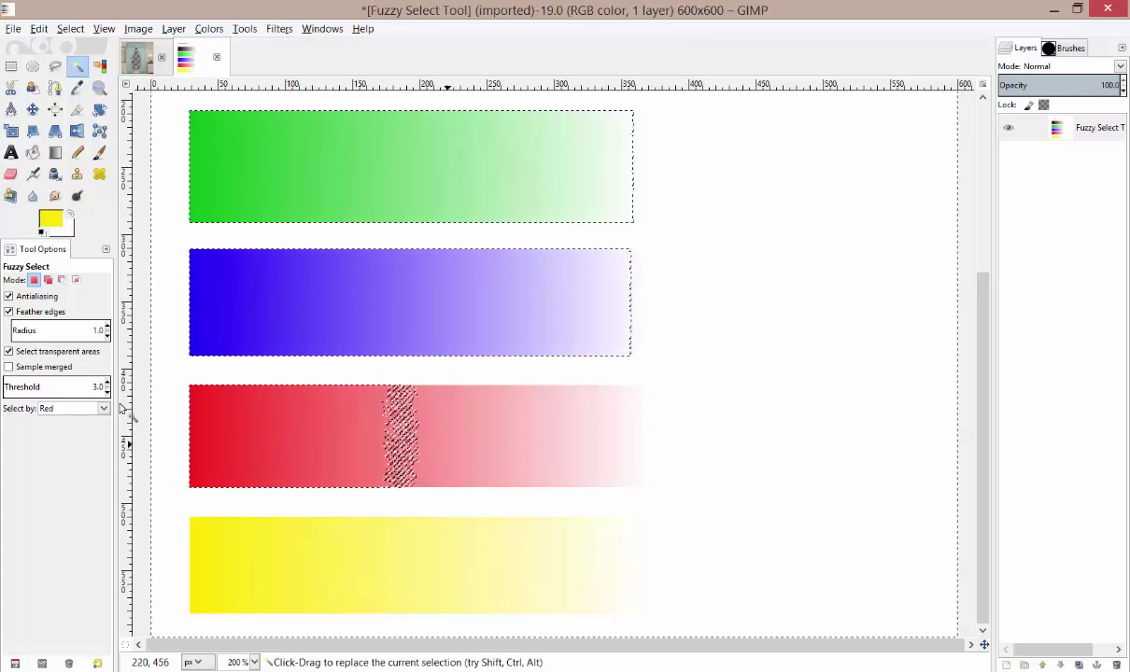
# Step: Scribble yellow Paintbrush strokes over the white background and pale red area, then return to Fuzzy Select
pyautogui.click(104, 157)
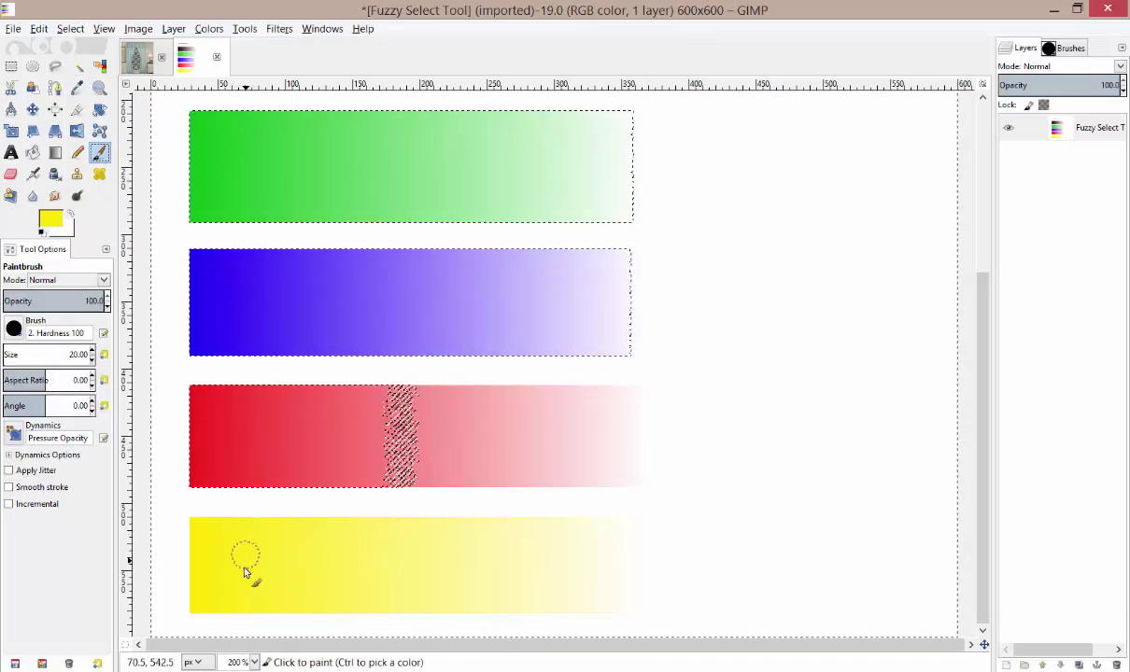
pyautogui.moveTo(244, 570); pyautogui.dragTo(483, 361)
pyautogui.moveTo(403, 321)
pyautogui.mouseDown()
pyautogui.moveTo(467, 213)
pyautogui.moveTo(413, 157)
pyautogui.mouseUp()
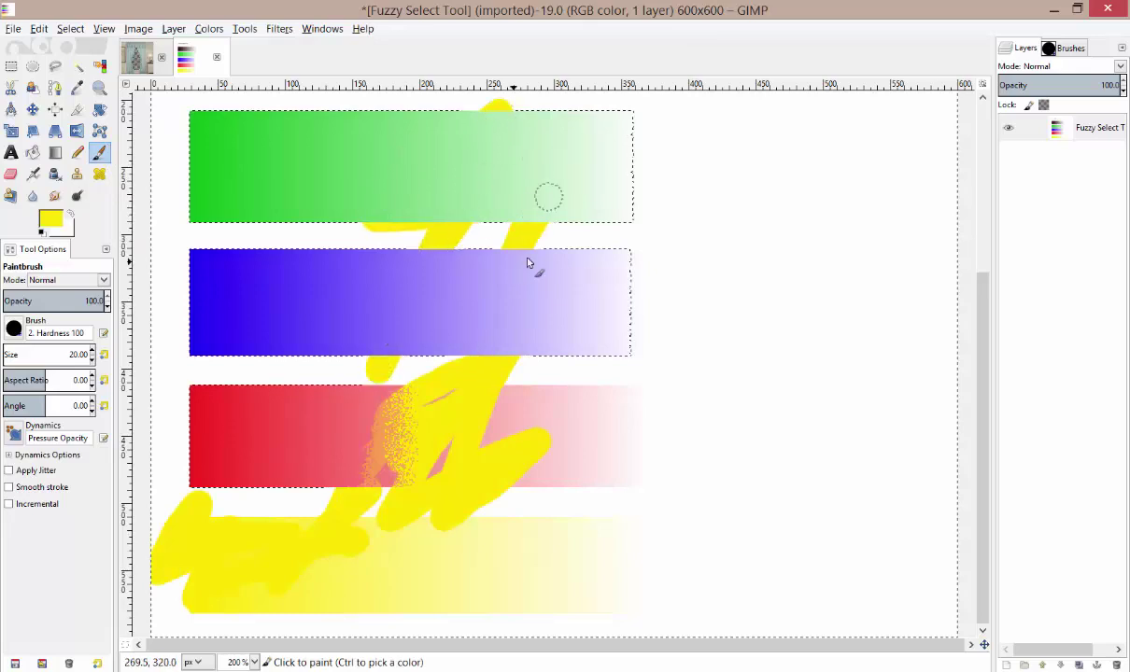
pyautogui.moveTo(528, 264)
pyautogui.mouseDown()
pyautogui.moveTo(487, 532)
pyautogui.moveTo(646, 373)
pyautogui.moveTo(528, 575)
pyautogui.moveTo(499, 427)
pyautogui.mouseUp()
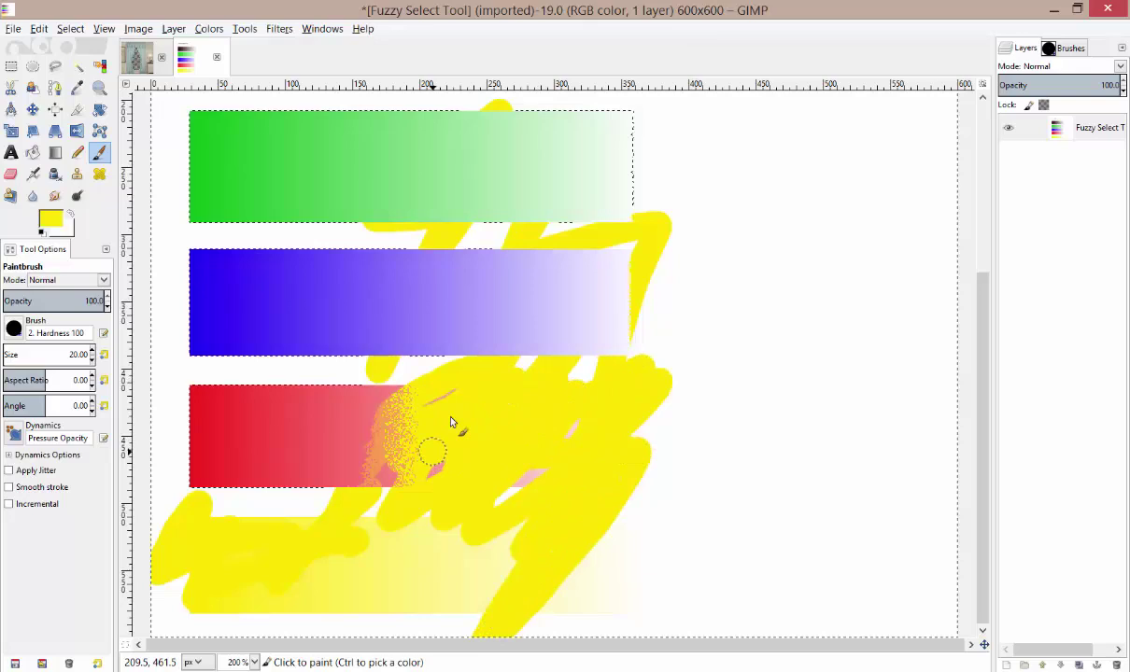
pyautogui.moveTo(421, 530); pyautogui.dragTo(480, 415)
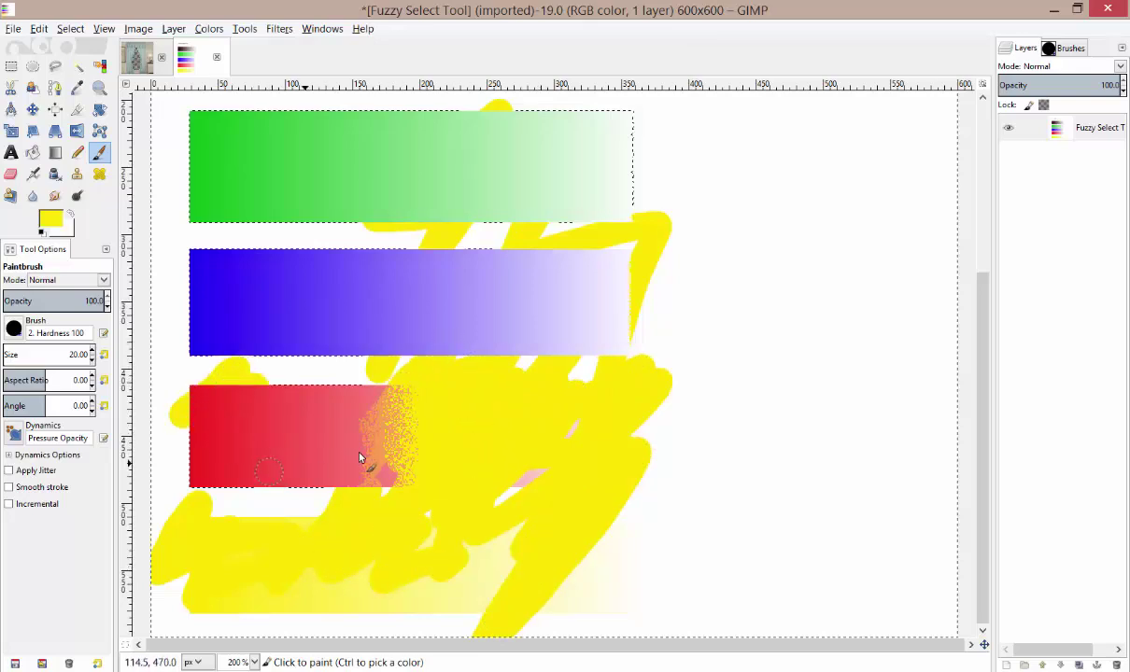
pyautogui.moveTo(360, 457)
pyautogui.mouseDown()
pyautogui.moveTo(176, 355)
pyautogui.moveTo(432, 400)
pyautogui.mouseUp()
pyautogui.scroll(4, 561, 287)
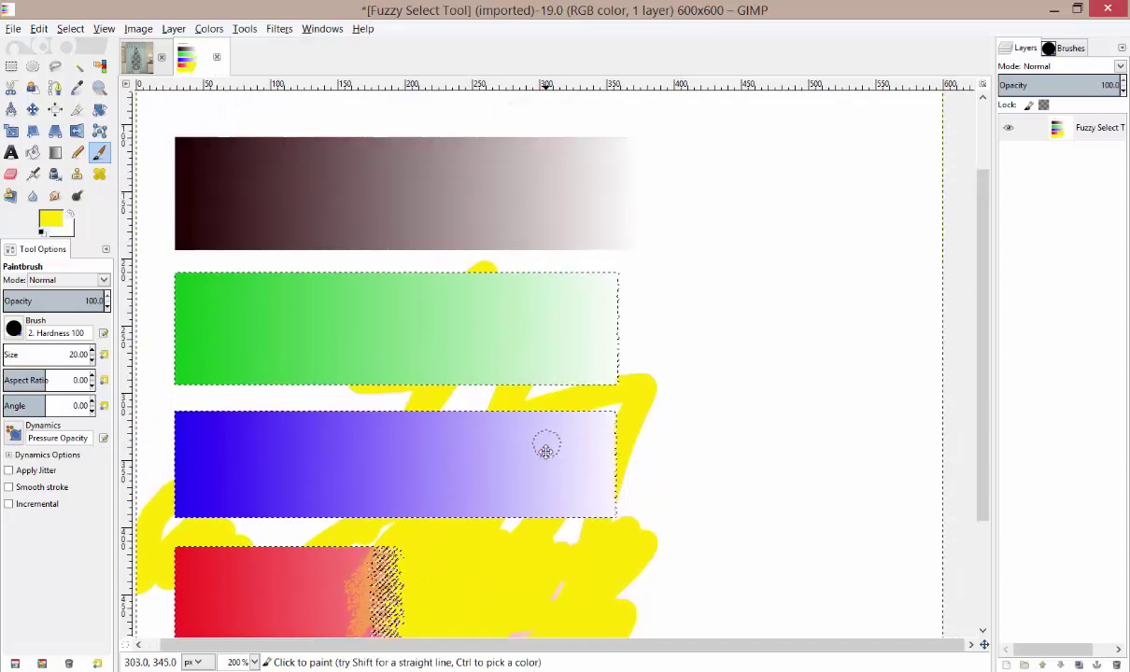
pyautogui.moveTo(368, 157)
pyautogui.mouseDown()
pyautogui.moveTo(576, 124)
pyautogui.moveTo(737, 195)
pyautogui.moveTo(631, 135)
pyautogui.mouseUp()
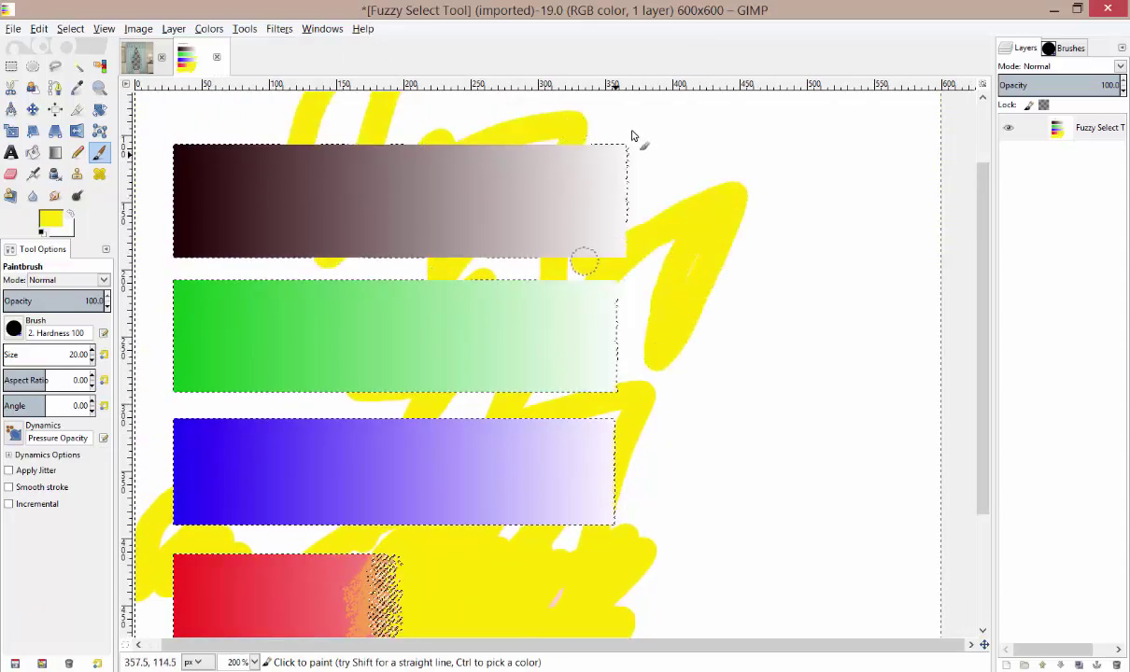
pyautogui.scroll(-4, 602, 485)
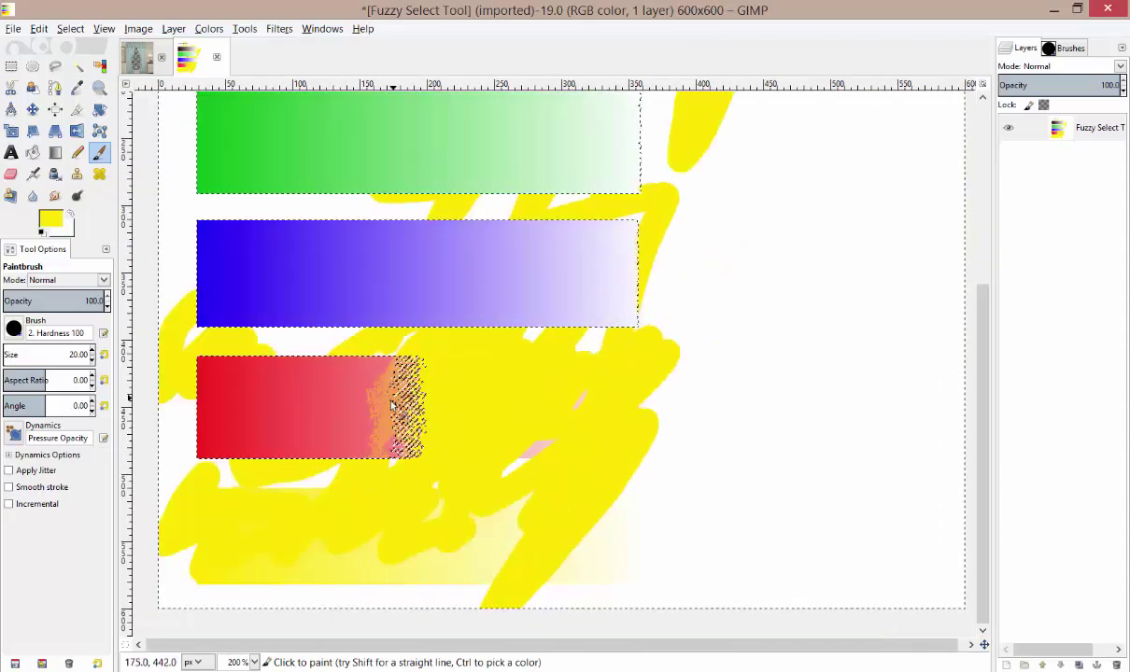
pyautogui.press('u')
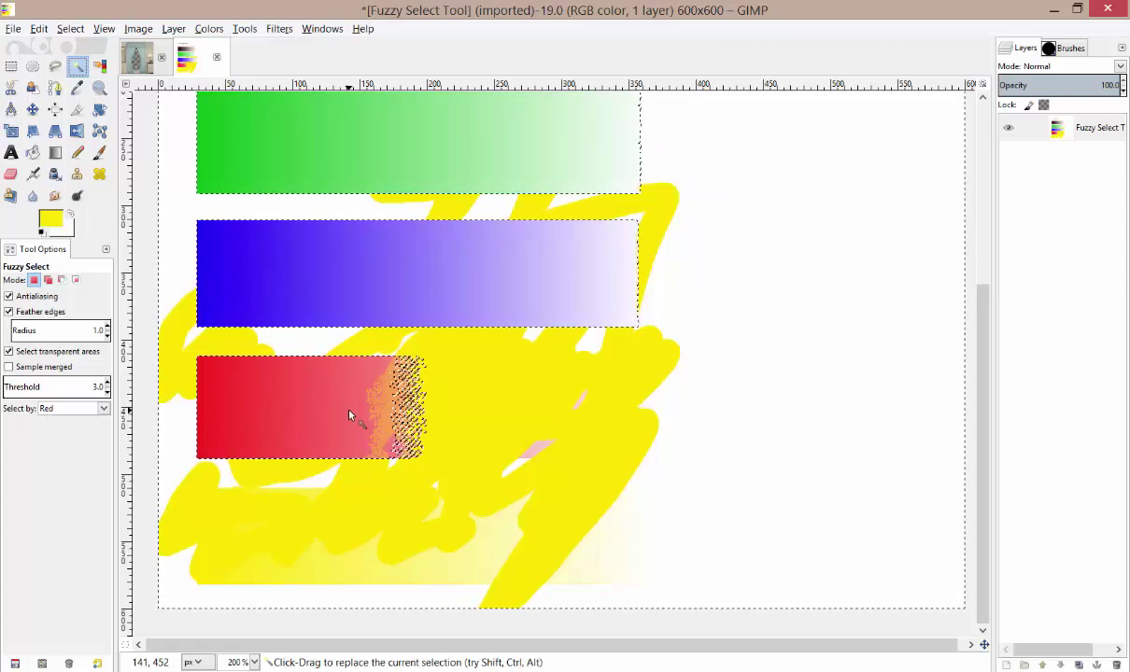
# Step: Undo the yellow scribbles, set Select by to Green, and select a yellow-bar band
pyautogui.hotkey('ctrl', 'z')
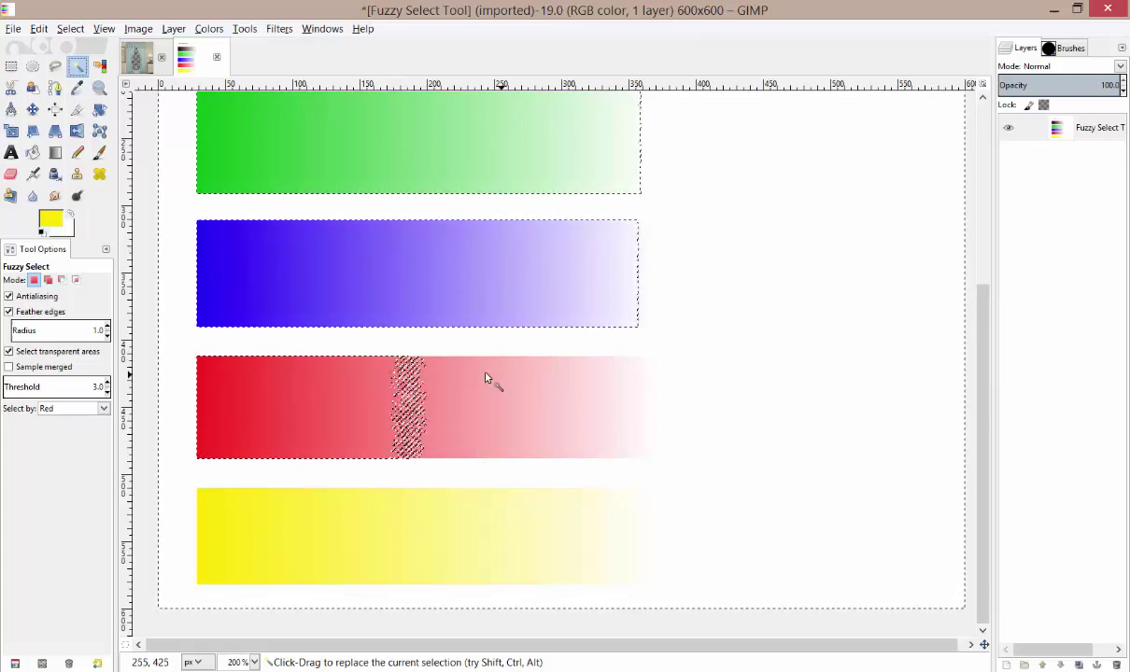
pyautogui.click(77, 411)
pyautogui.click(83, 464)
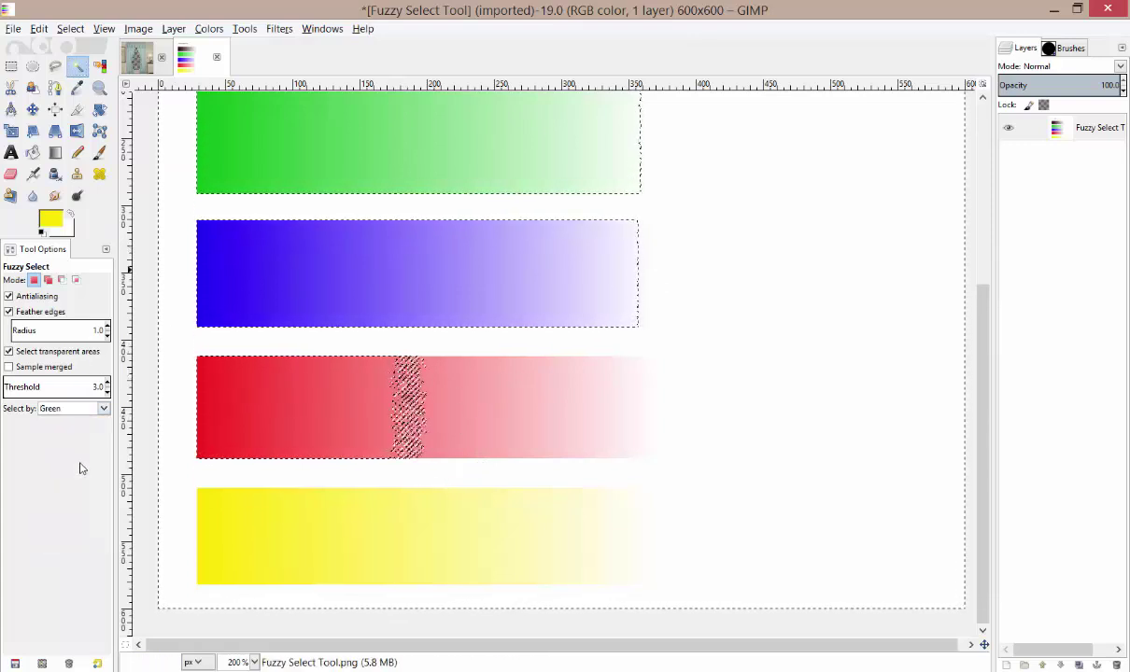
pyautogui.click(267, 549)
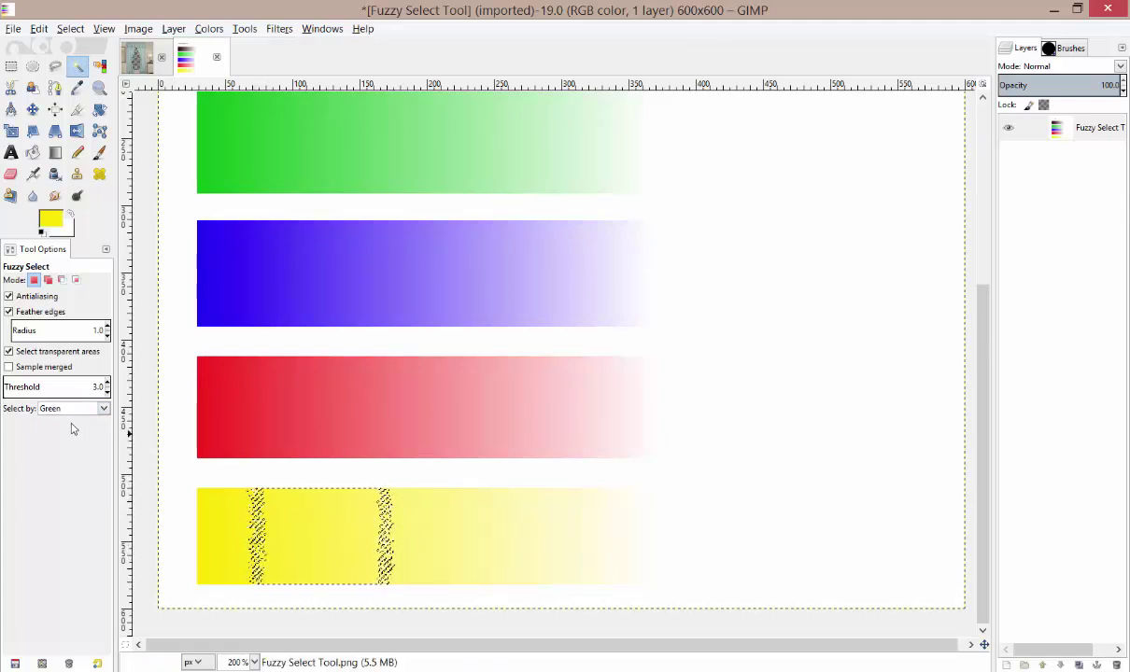
# Step: Fuzzy-select bands on the red, green and blue bars by green value
pyautogui.click(331, 421)
pyautogui.click(336, 303)
pyautogui.click(337, 418)
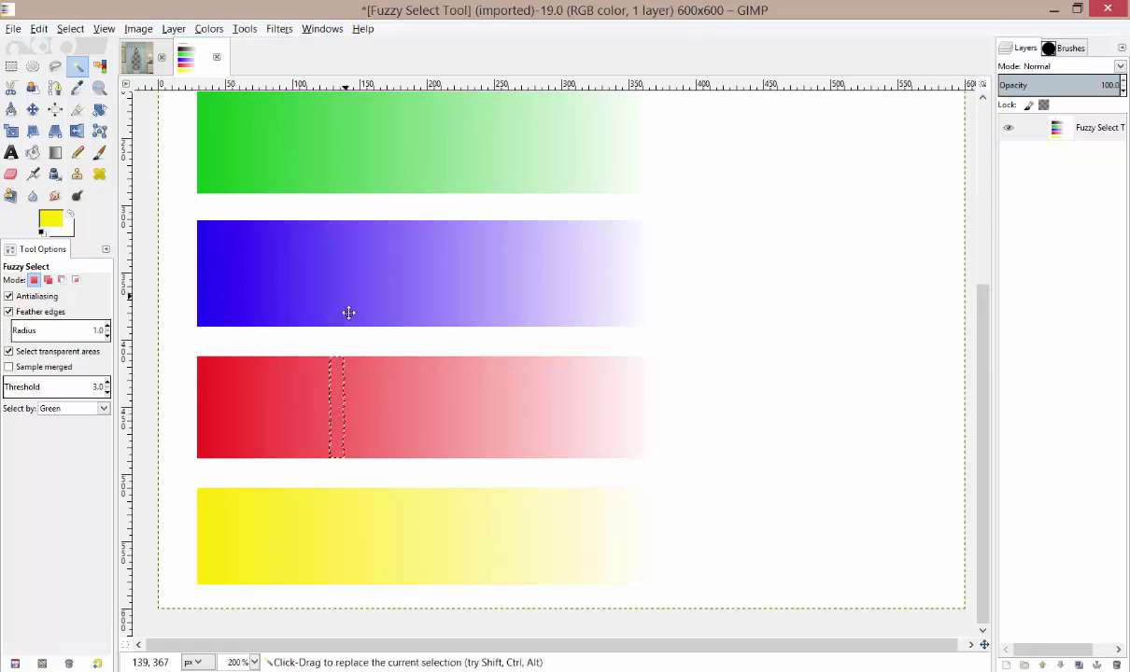
pyautogui.scroll(5, 355, 448)
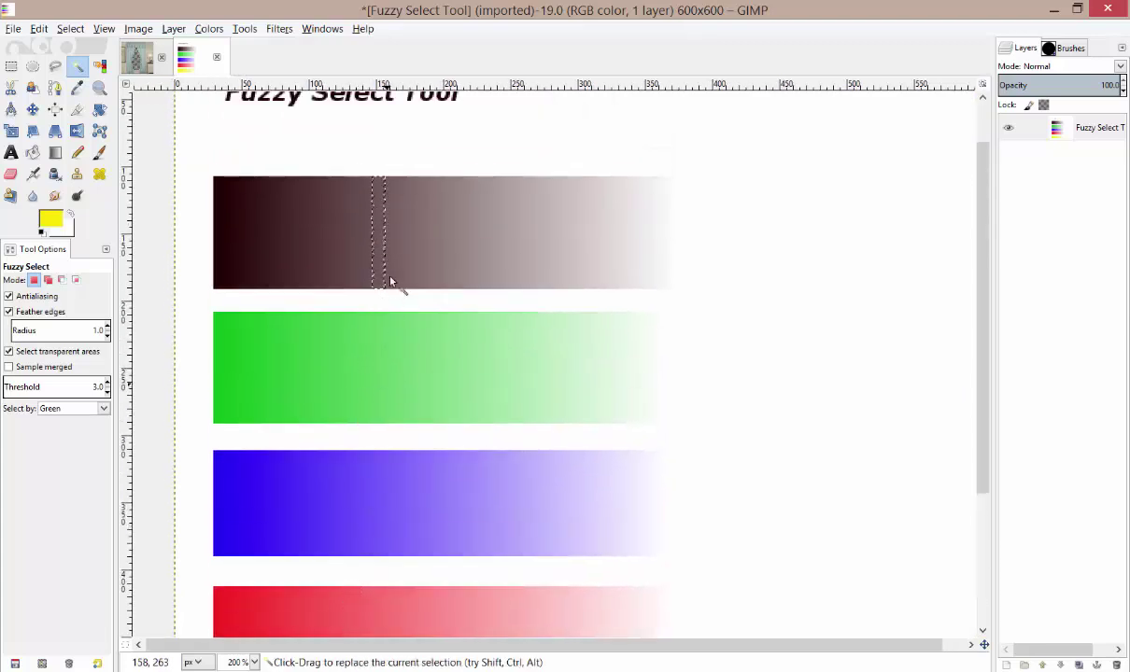
pyautogui.click(373, 383)
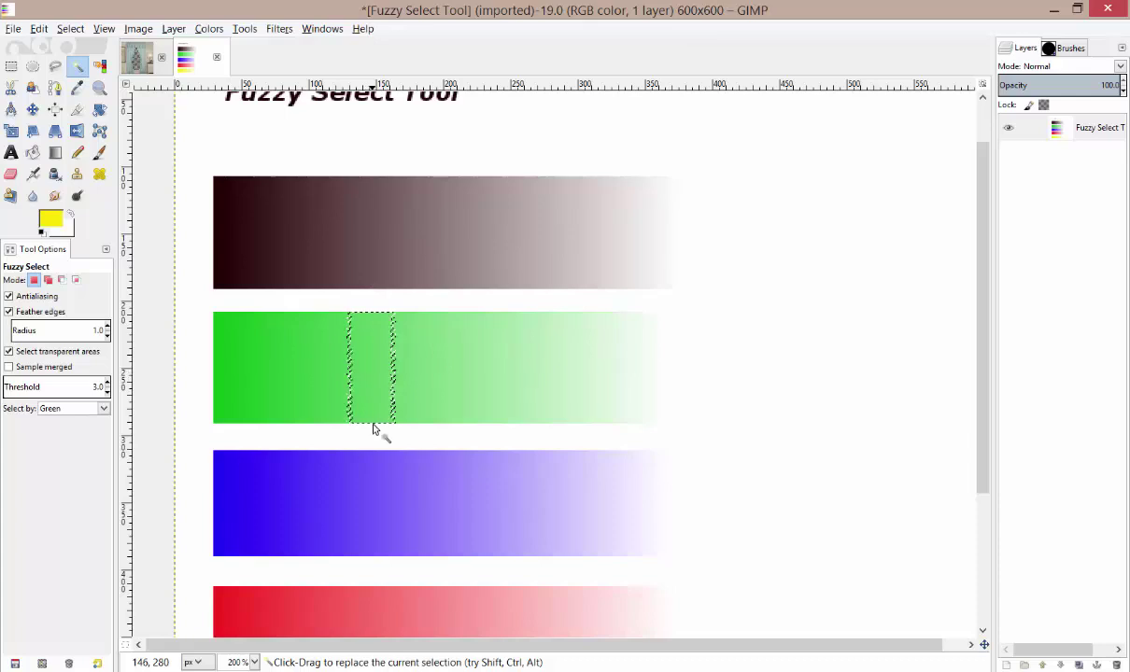
pyautogui.scroll(-3, 374, 286)
pyautogui.scroll(-1, 373, 286)
pyautogui.click(260, 198)
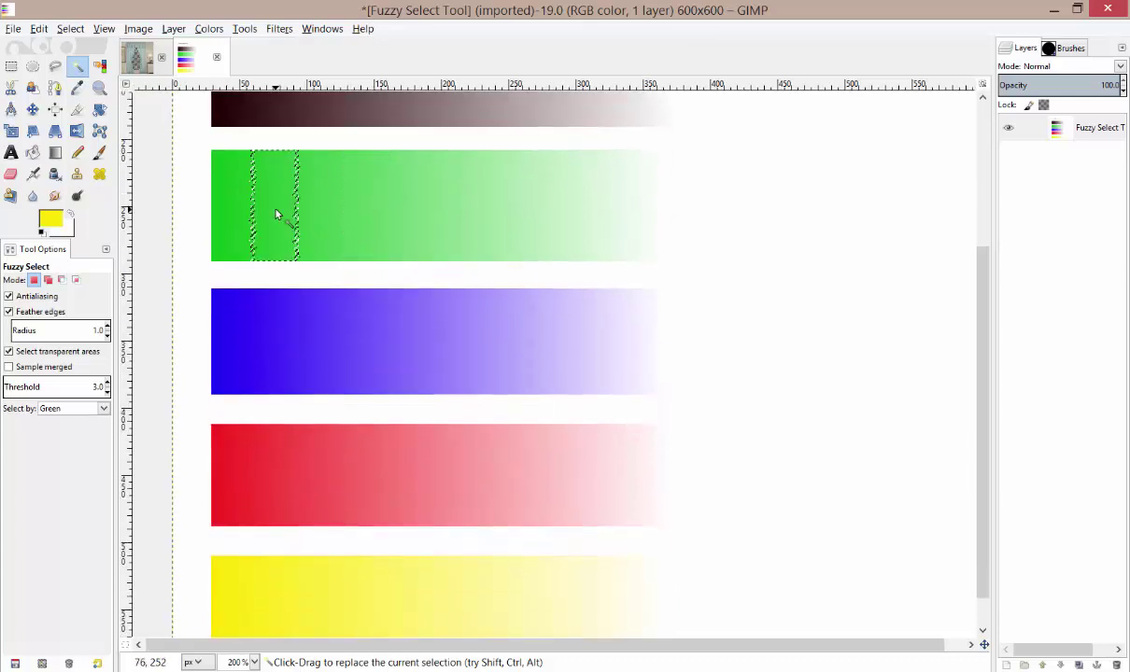
pyautogui.click(347, 354)
pyautogui.click(348, 448)
# Step: Select bands across the yellow, blue, green and red bars, ending on the yellow bar
pyautogui.click(357, 591)
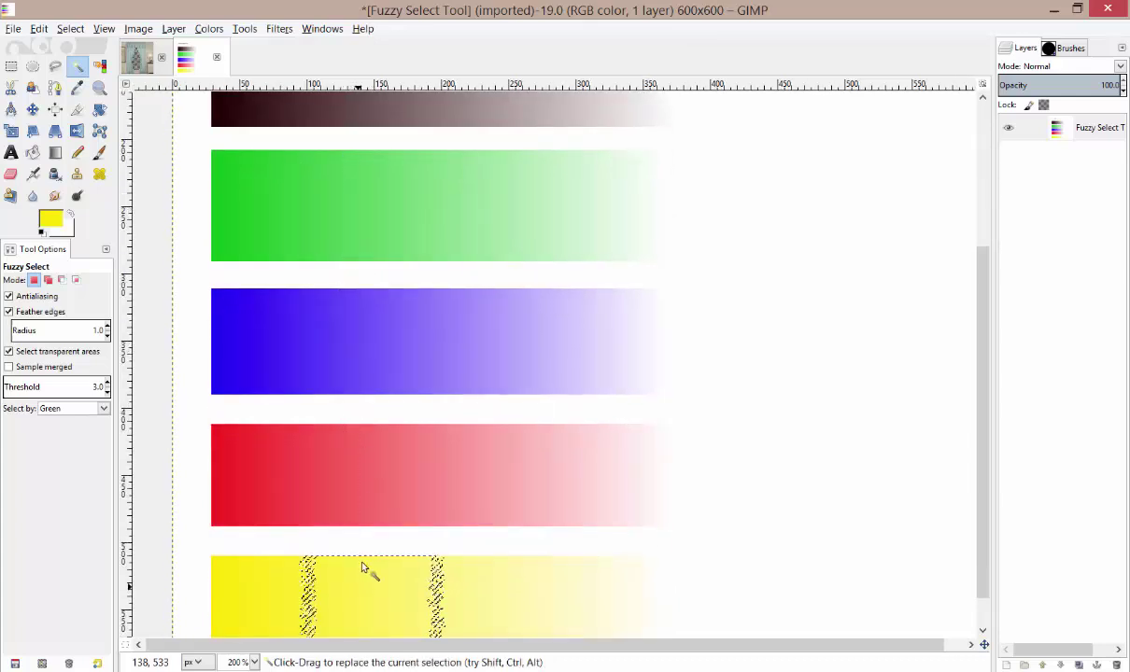
pyautogui.click(354, 366)
pyautogui.click(335, 220)
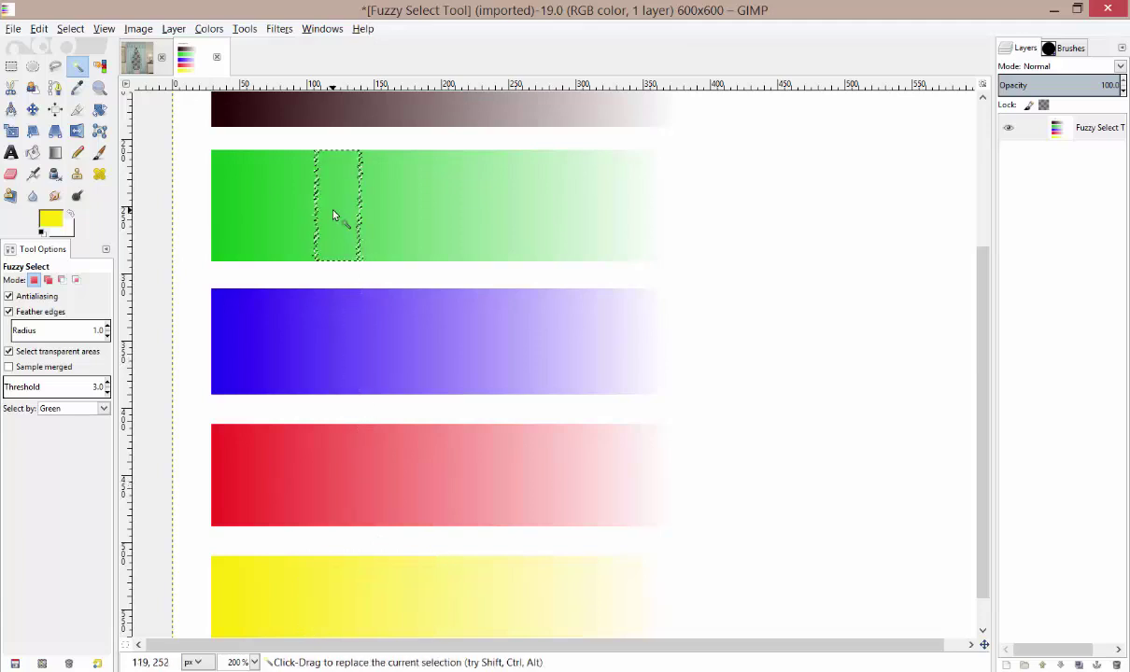
pyautogui.scroll(3, 347, 191)
pyautogui.click(366, 332)
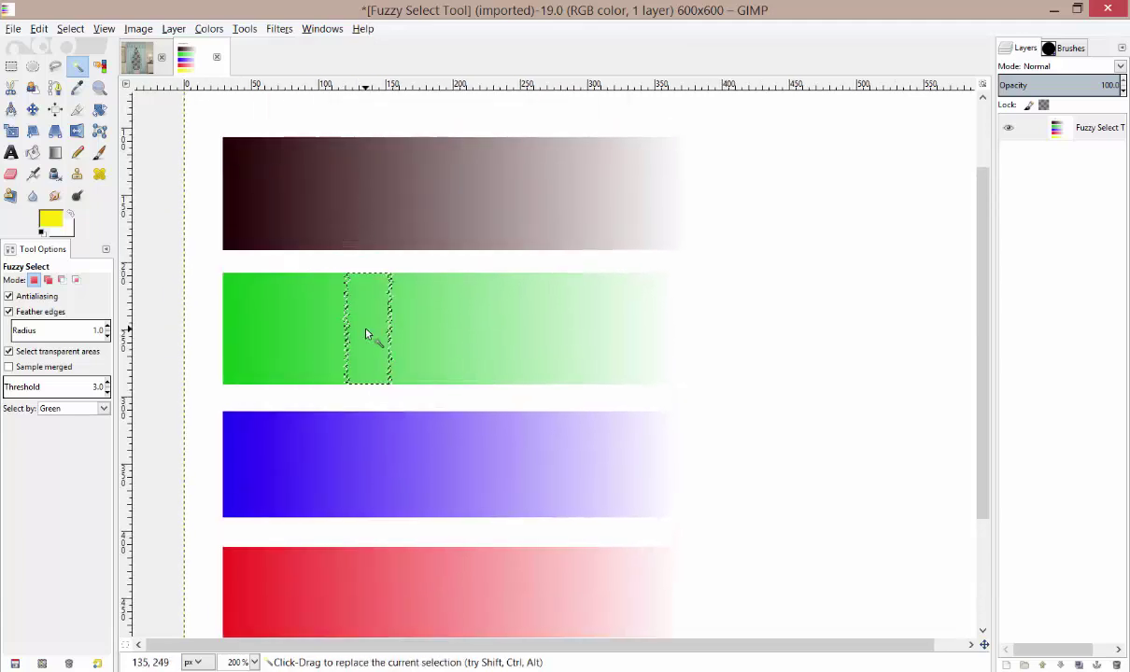
pyautogui.scroll(-2, 374, 356)
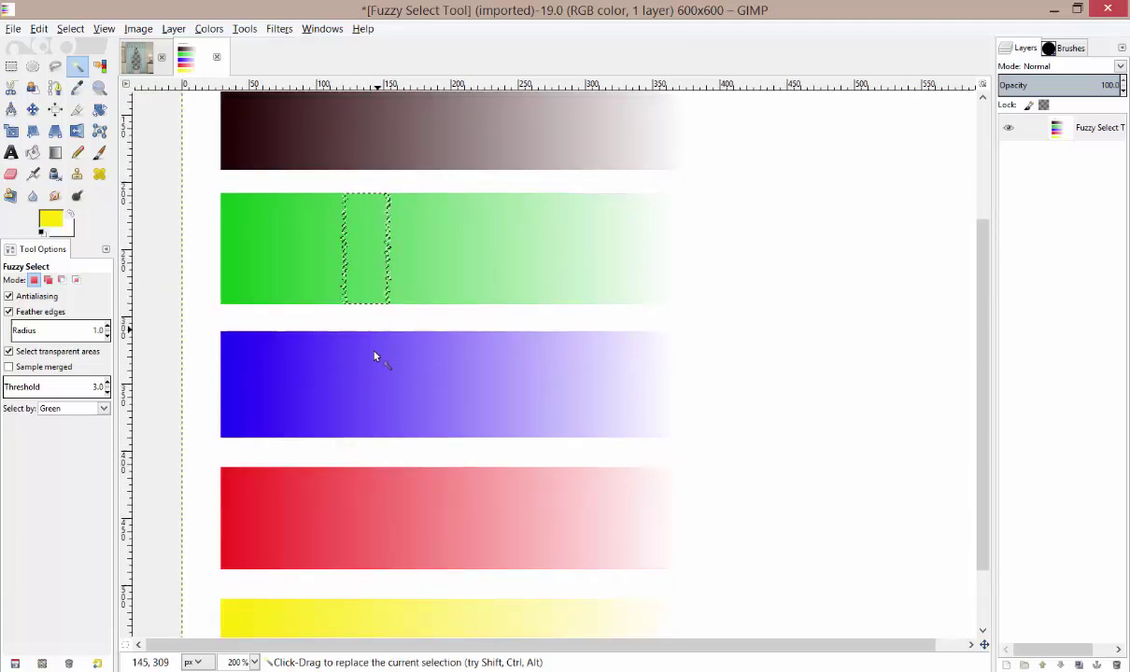
pyautogui.click(372, 502)
pyautogui.scroll(-2, 378, 509)
pyautogui.click(380, 551)
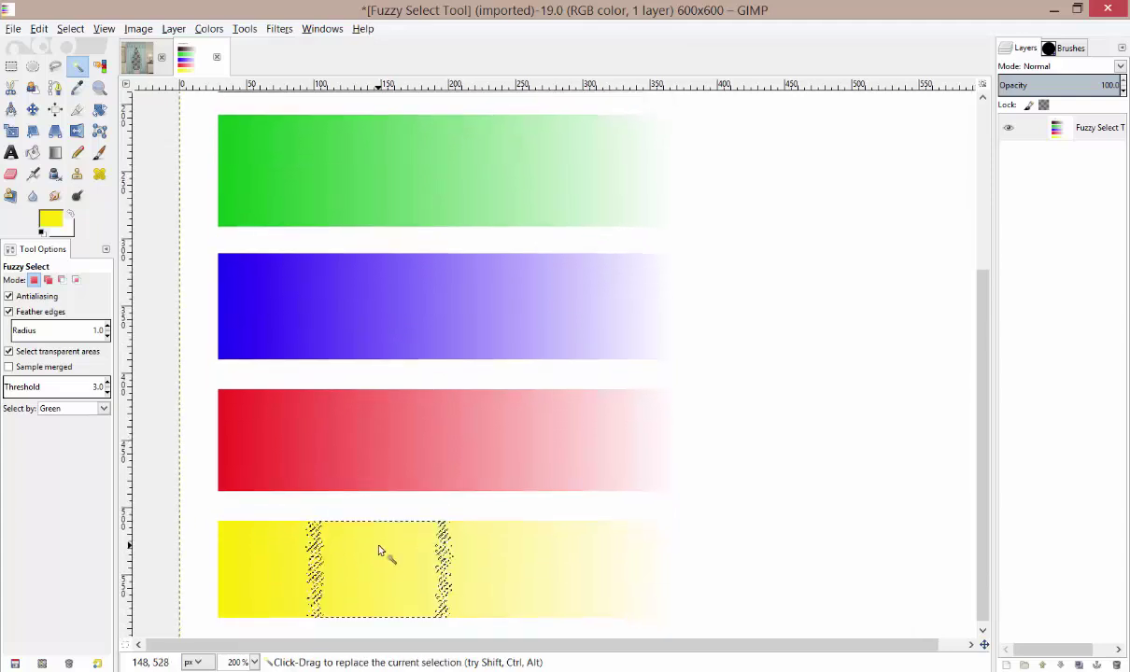
# Step: Switch Select by to Blue and fuzzy-select most of the blue bar's darker portion
pyautogui.click(103, 408)
pyautogui.click(70, 481)
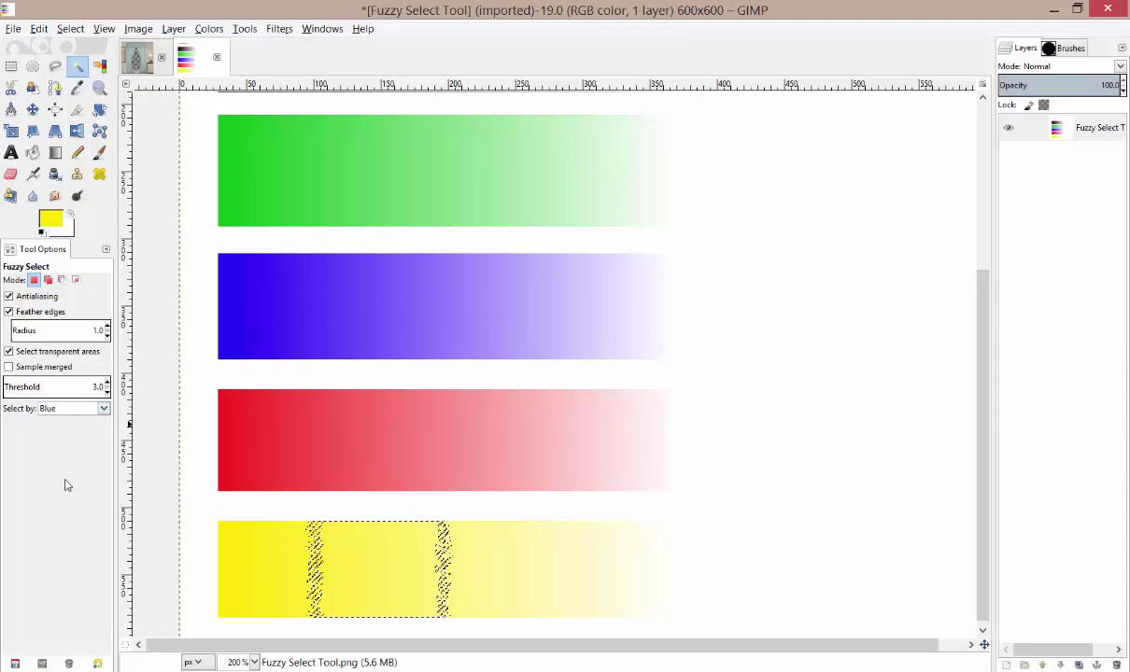
pyautogui.click(304, 573)
pyautogui.scroll(3, 355, 542)
pyautogui.click(374, 422)
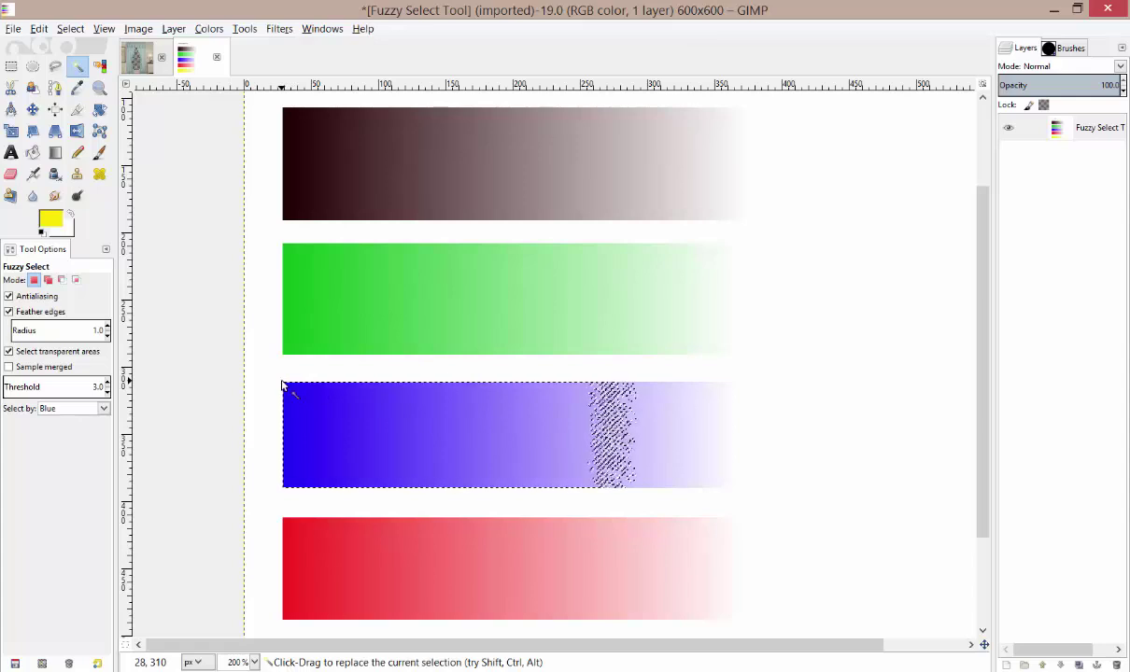
pyautogui.scroll(-5, 449, 437)
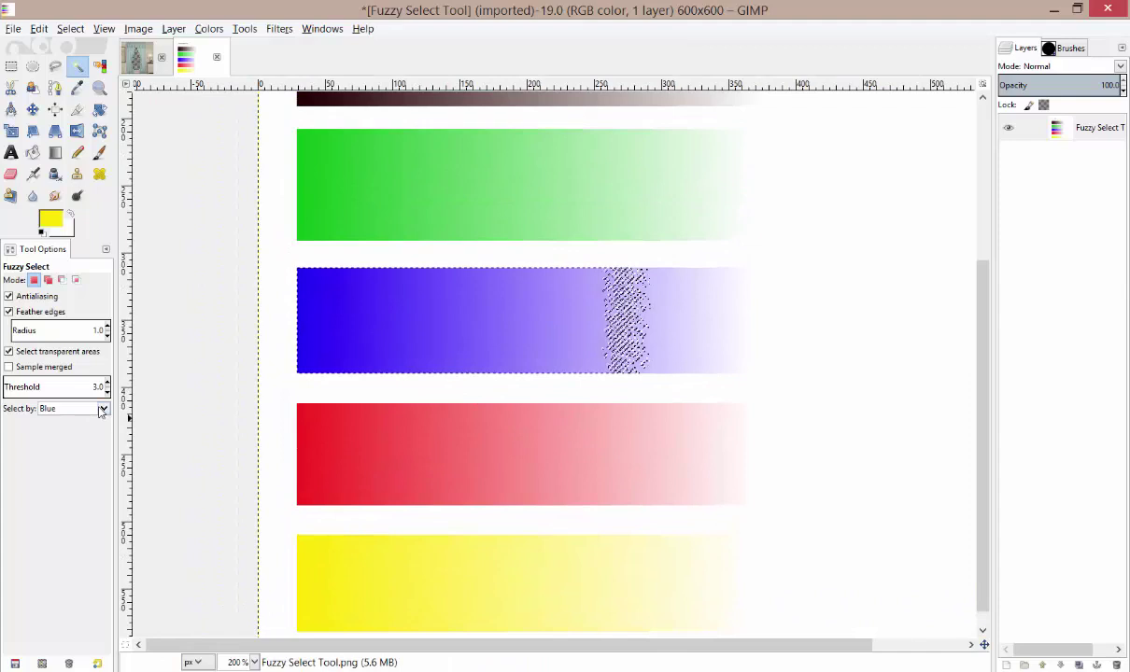
pyautogui.click(103, 409)
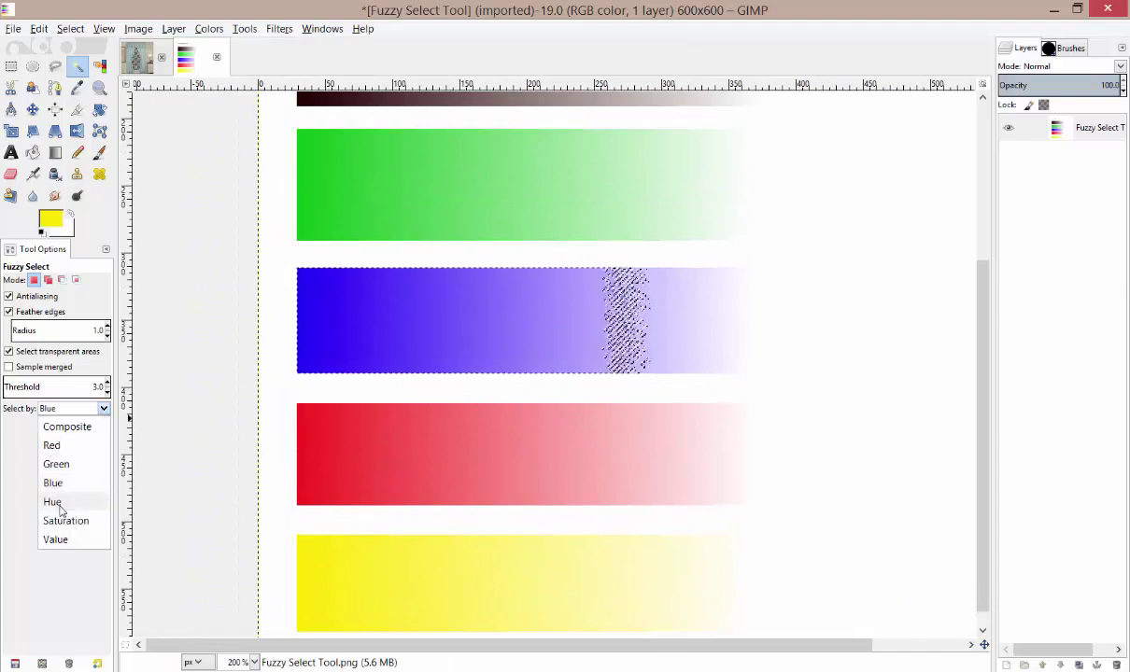
# Step: Switch Select by to Hue and select the blue, red and yellow bars
pyautogui.click(54, 502)
pyautogui.scroll(4, 415, 464)
pyautogui.scroll(4, 415, 464)
pyautogui.moveTo(441, 275); pyautogui.dragTo(430, 346)
pyautogui.scroll(-3, 428, 374)
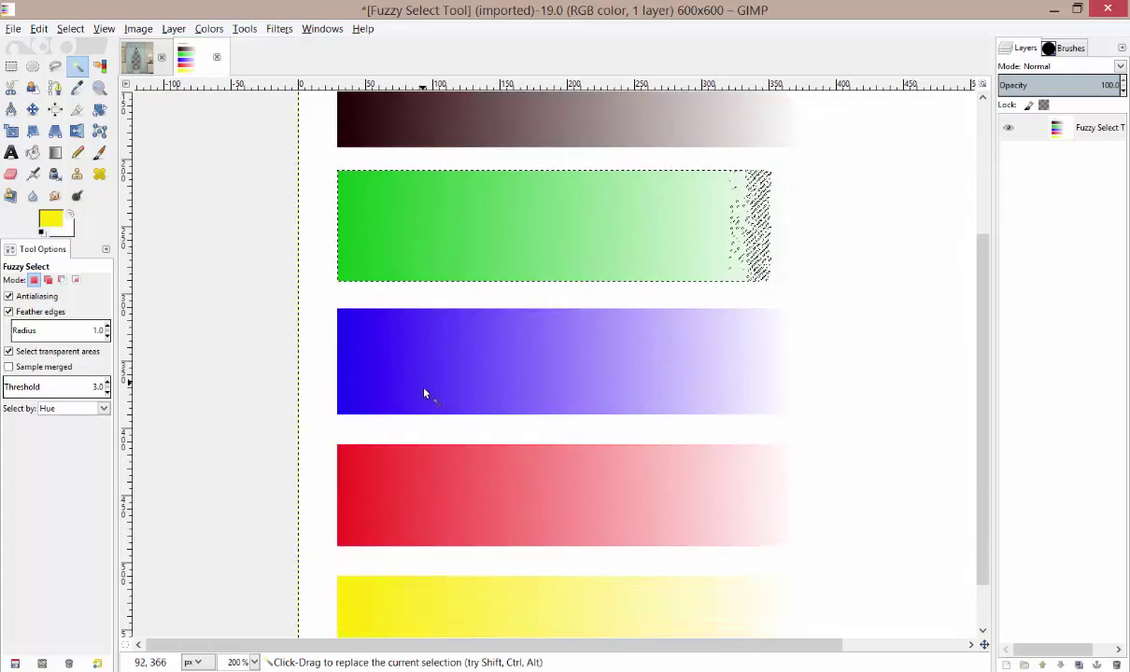
pyautogui.click(424, 393)
pyautogui.click(431, 490)
pyautogui.scroll(-3, 439, 481)
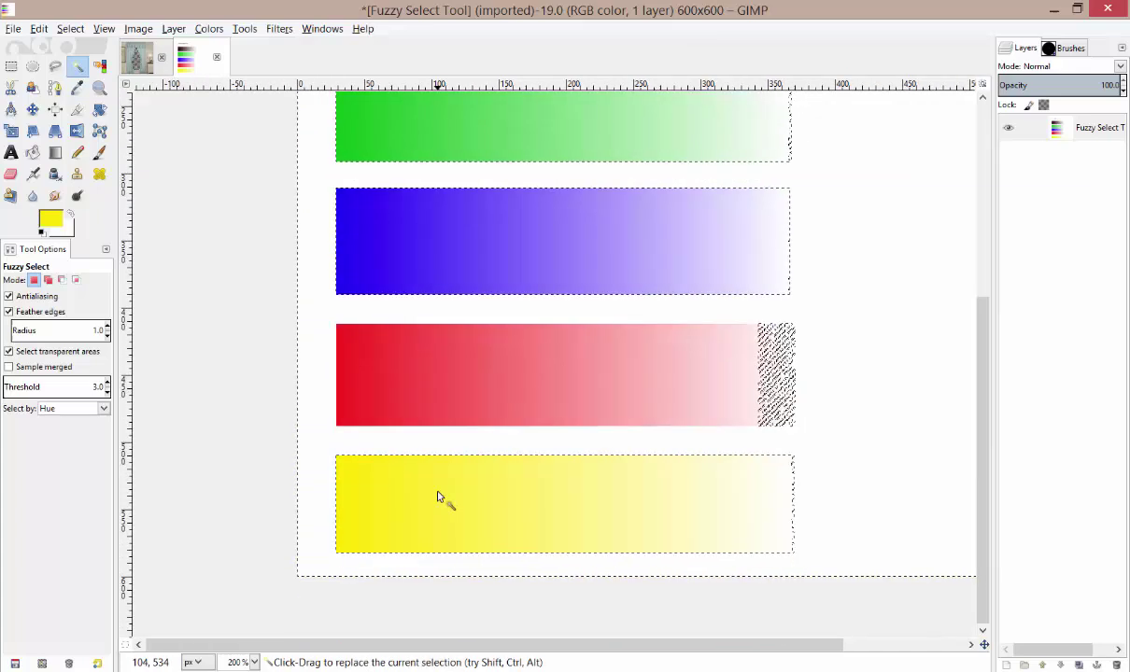
pyautogui.click(442, 495)
pyautogui.click(442, 394)
pyautogui.click(449, 276)
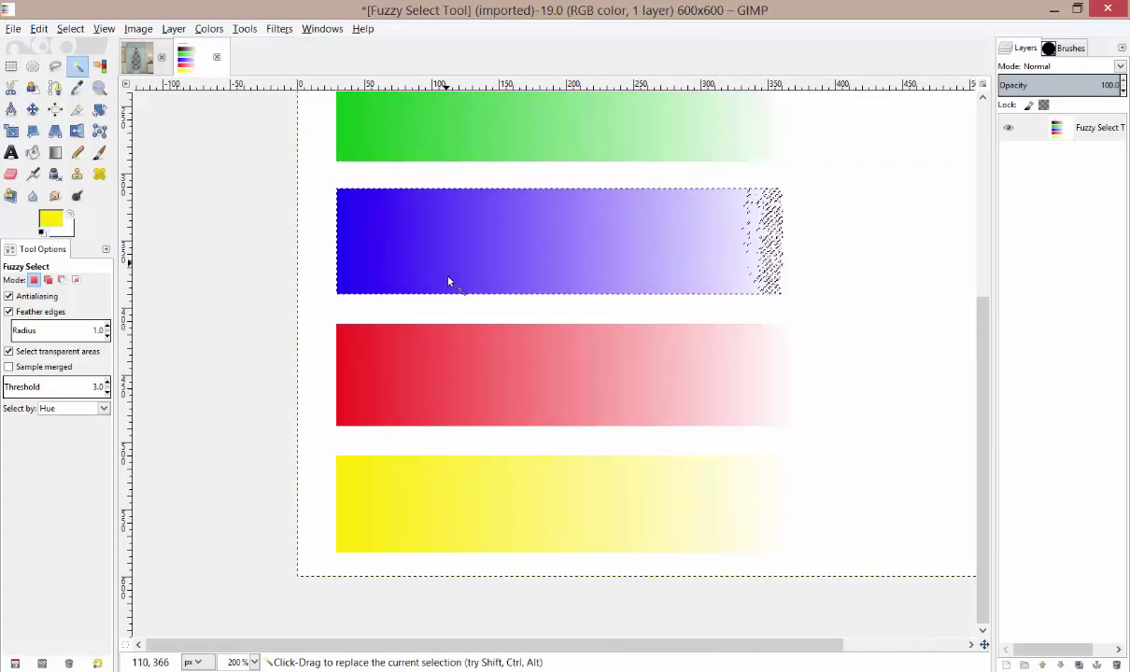
# Step: Select the green, brown and blue bars by hue
pyautogui.scroll(4, 447, 392)
pyautogui.scroll(1, 434, 374)
pyautogui.click(429, 303)
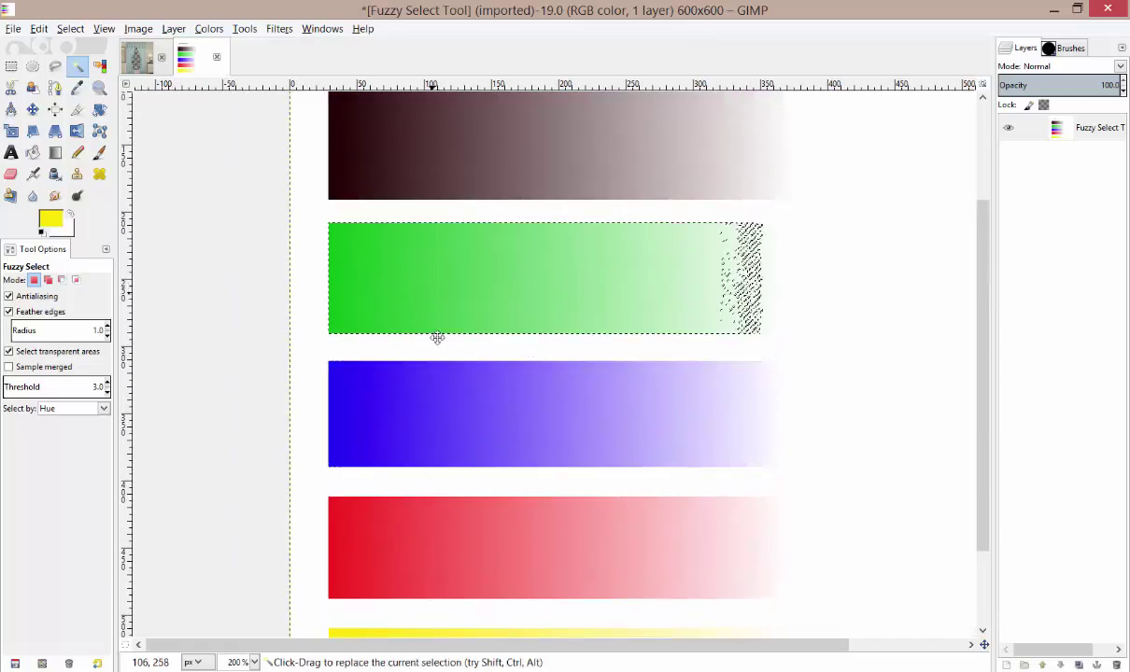
pyautogui.scroll(2, 431, 280)
pyautogui.click(427, 259)
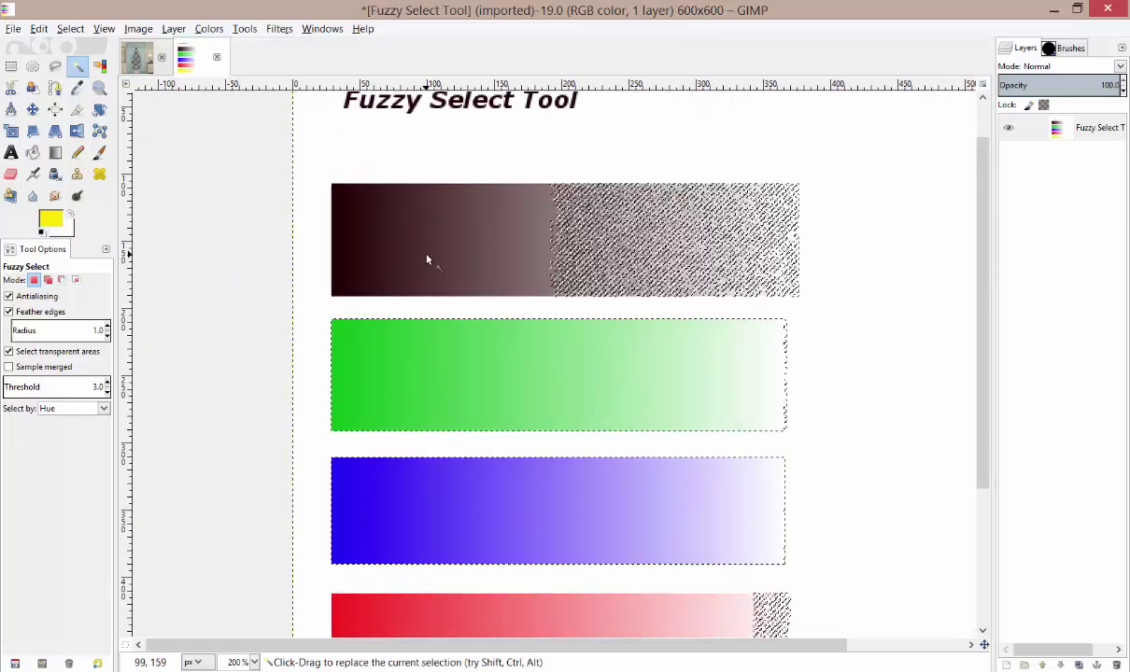
pyautogui.click(454, 411)
pyautogui.click(449, 514)
pyautogui.scroll(-3, 461, 413)
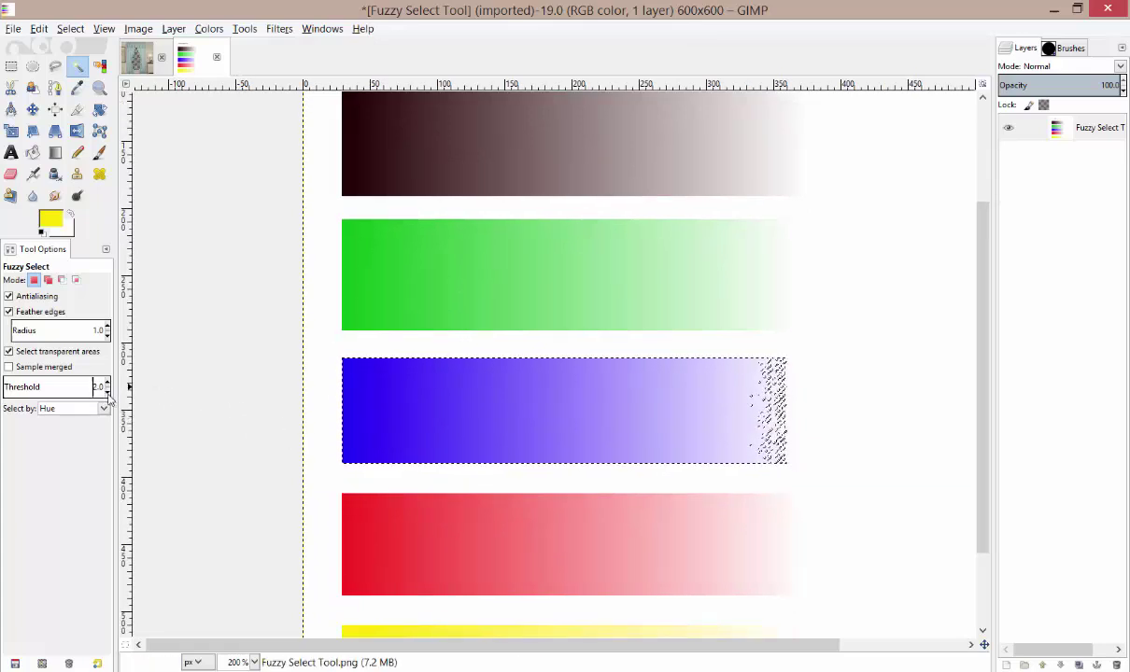
# Step: At threshold 2.0, reselect the green and brown bars, then the yellow bar alone
pyautogui.click(417, 302)
pyautogui.click(458, 169)
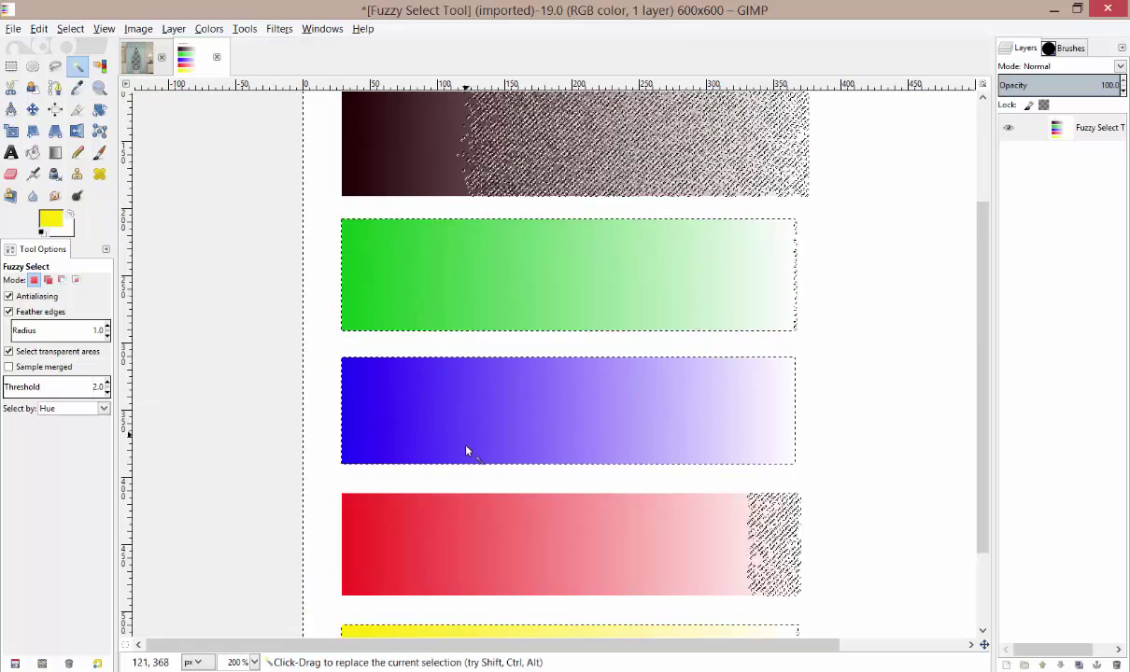
pyautogui.moveTo(467, 451); pyautogui.dragTo(466, 383)
pyautogui.scroll(-4, 466, 411)
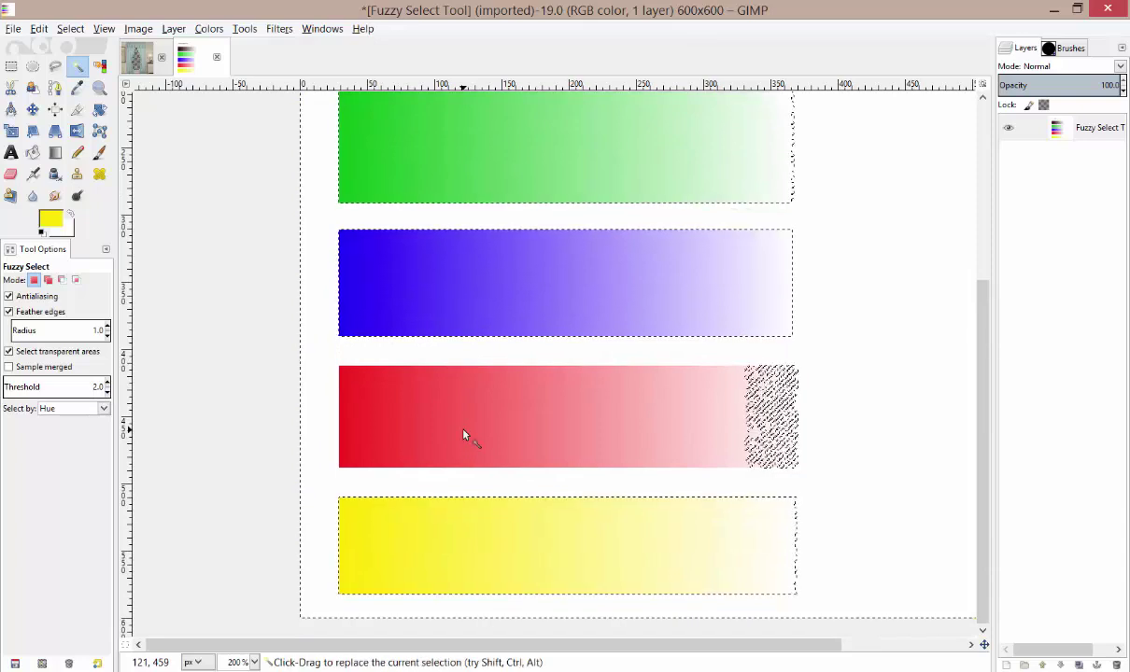
pyautogui.click(472, 530)
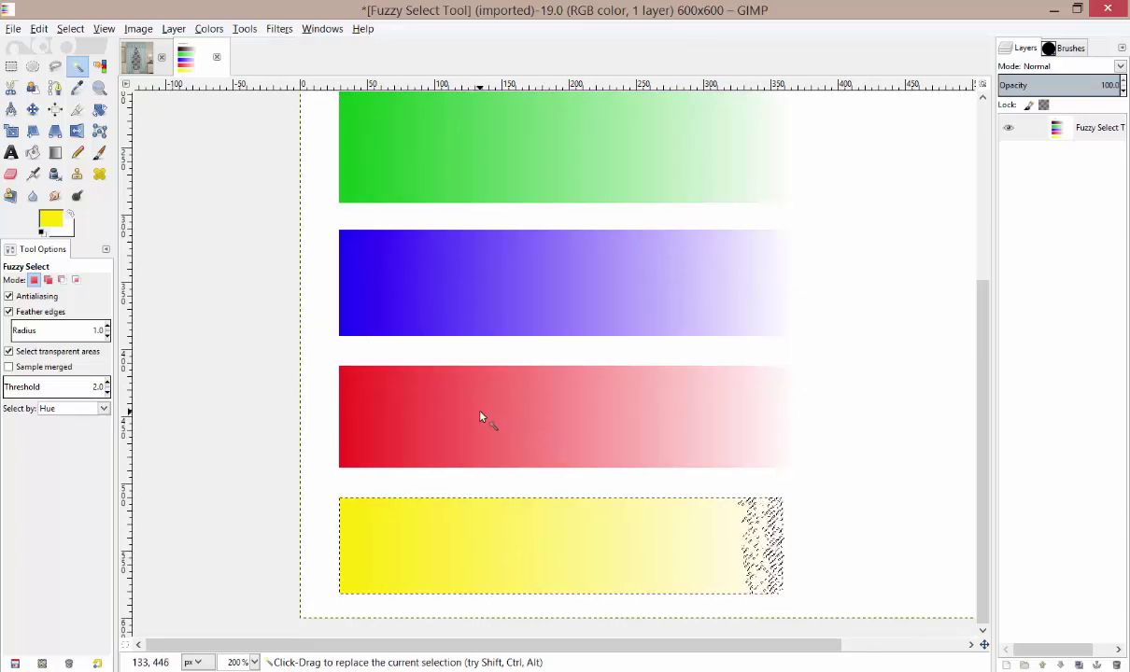
# Step: Switch Select by to Saturation and select strips of the brown, green and blue bars
pyautogui.click(72, 409)
pyautogui.click(75, 520)
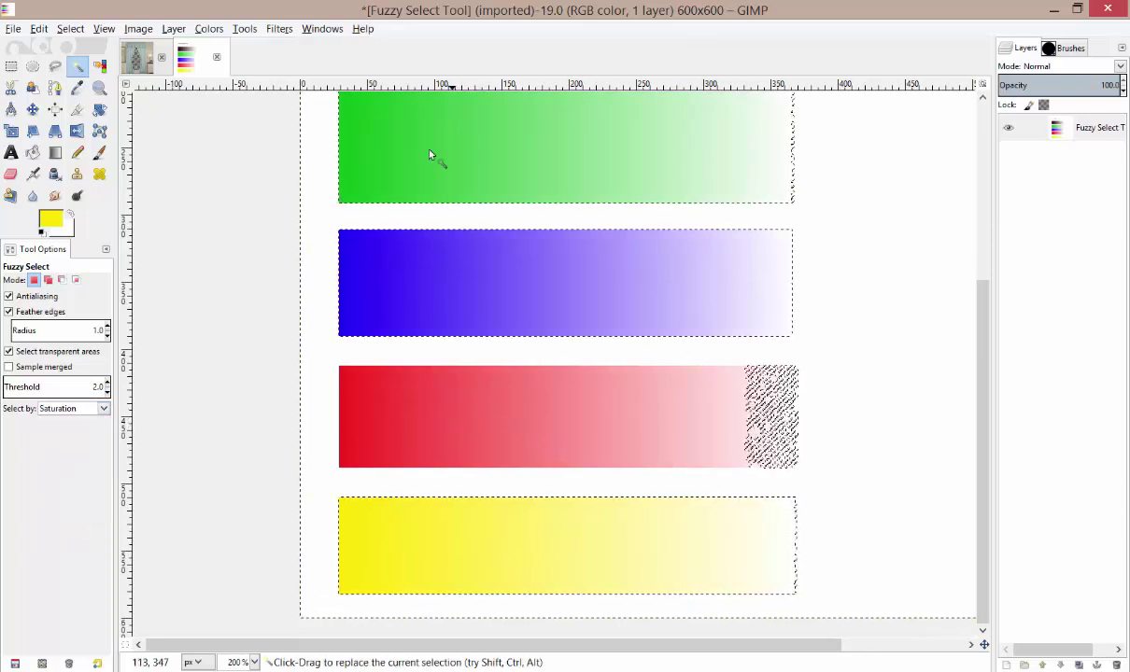
pyautogui.scroll(9, 428, 342)
pyautogui.click(416, 311)
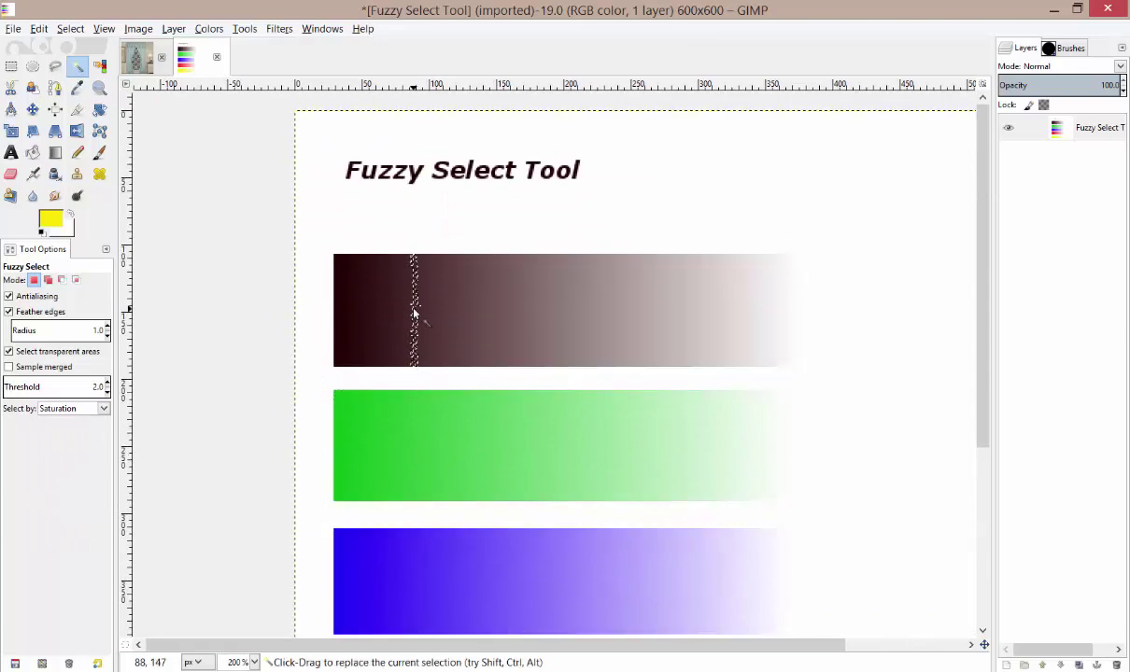
pyautogui.click(419, 437)
pyautogui.scroll(-4, 423, 397)
pyautogui.click(429, 449)
pyautogui.scroll(-4, 428, 430)
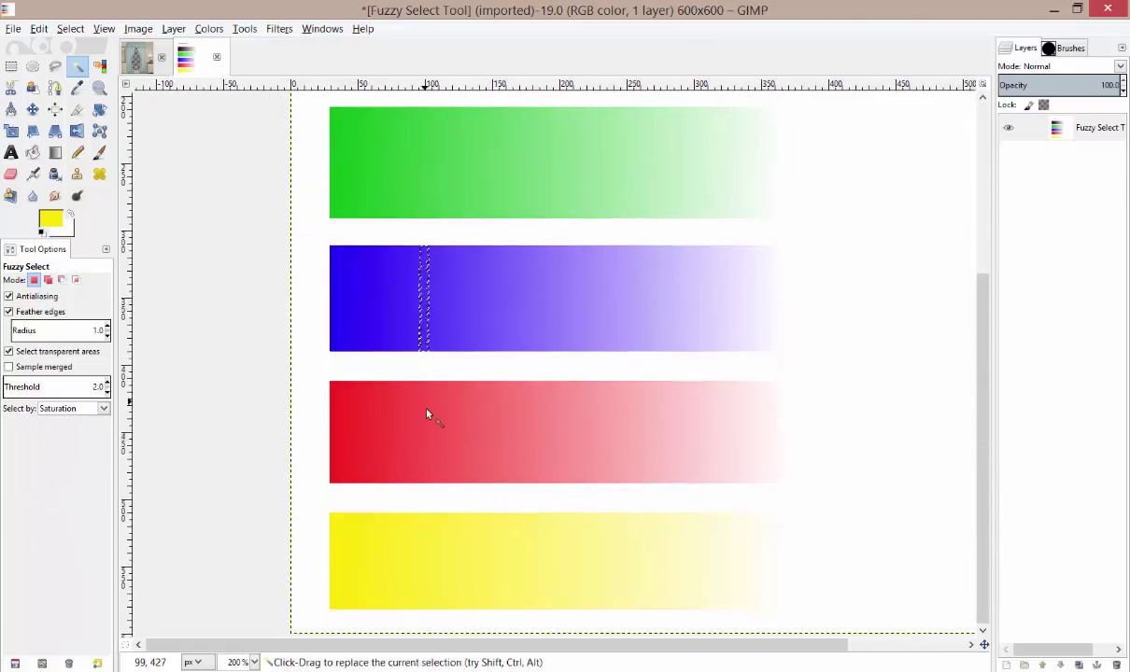
pyautogui.scroll(-3, 449, 467)
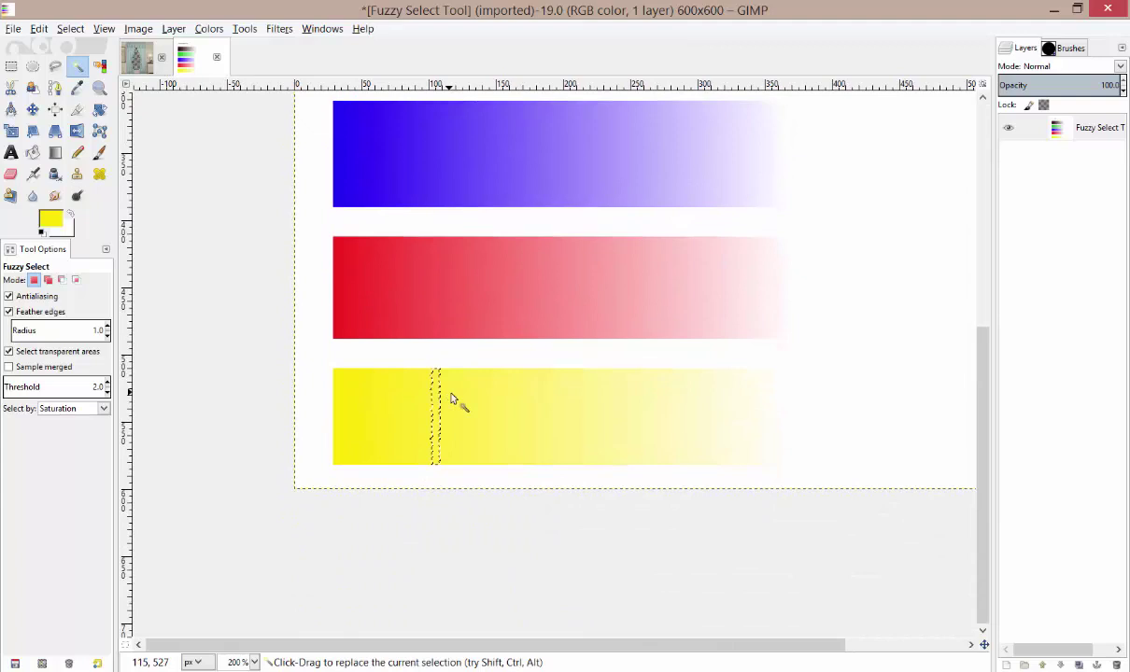
# Step: Select saturation strips of the yellow, green and brown bars
pyautogui.click(538, 416)
pyautogui.scroll(4, 549, 175)
pyautogui.click(561, 202)
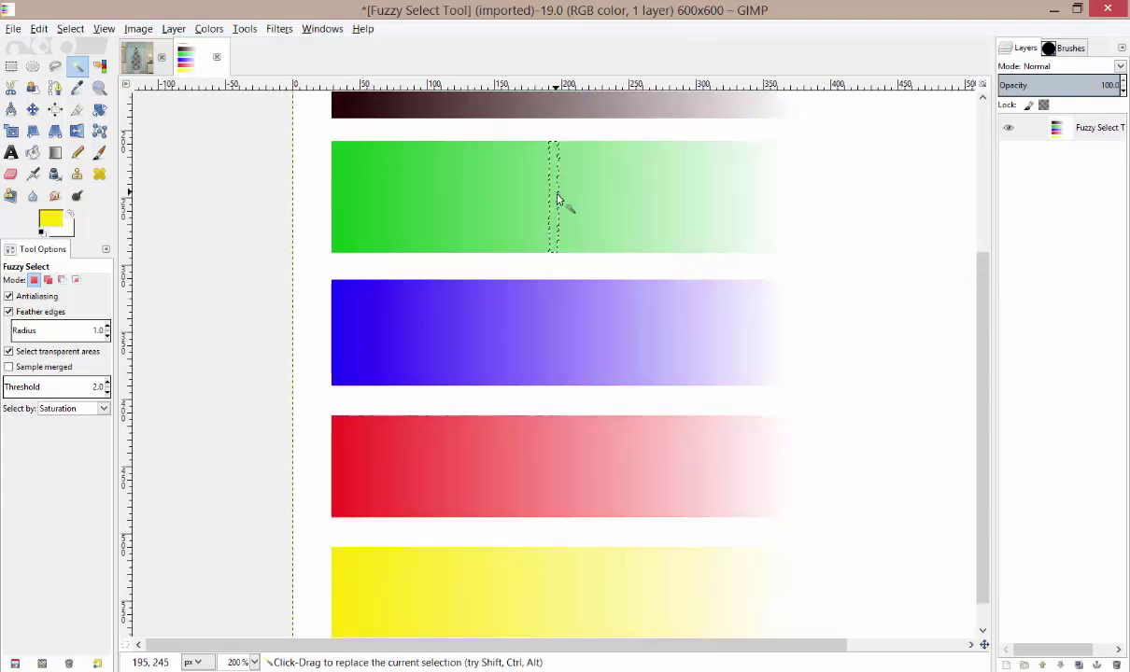
pyautogui.scroll(3, 560, 202)
pyautogui.click(537, 192)
pyautogui.scroll(3, 631, 356)
pyautogui.scroll(1, 633, 362)
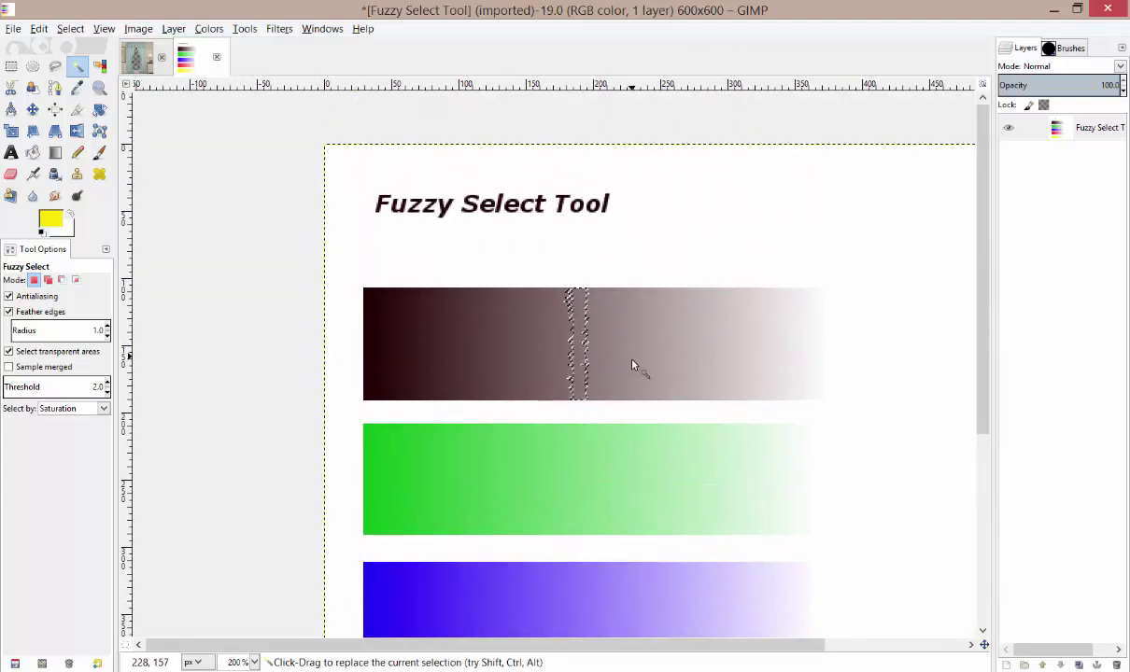
# Step: Select strips further right on the brown, blue, red and yellow bars
pyautogui.click(700, 336)
pyautogui.scroll(-2, 698, 374)
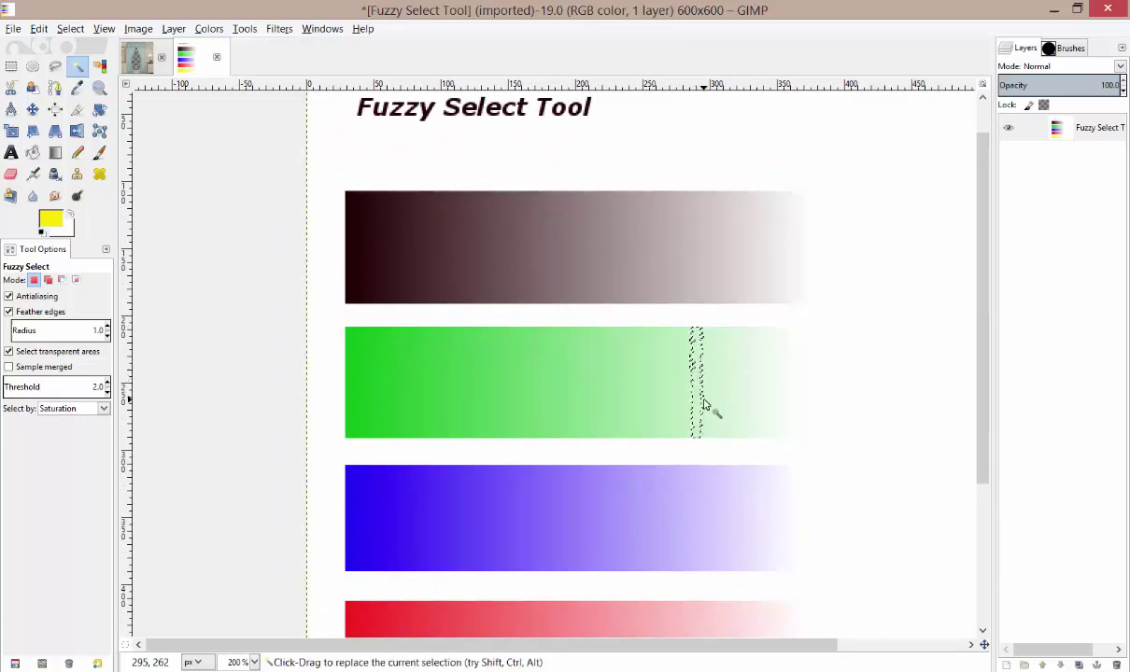
pyautogui.scroll(-2, 710, 429)
pyautogui.click(712, 453)
pyautogui.scroll(-3, 696, 392)
pyautogui.click(706, 439)
pyautogui.click(678, 533)
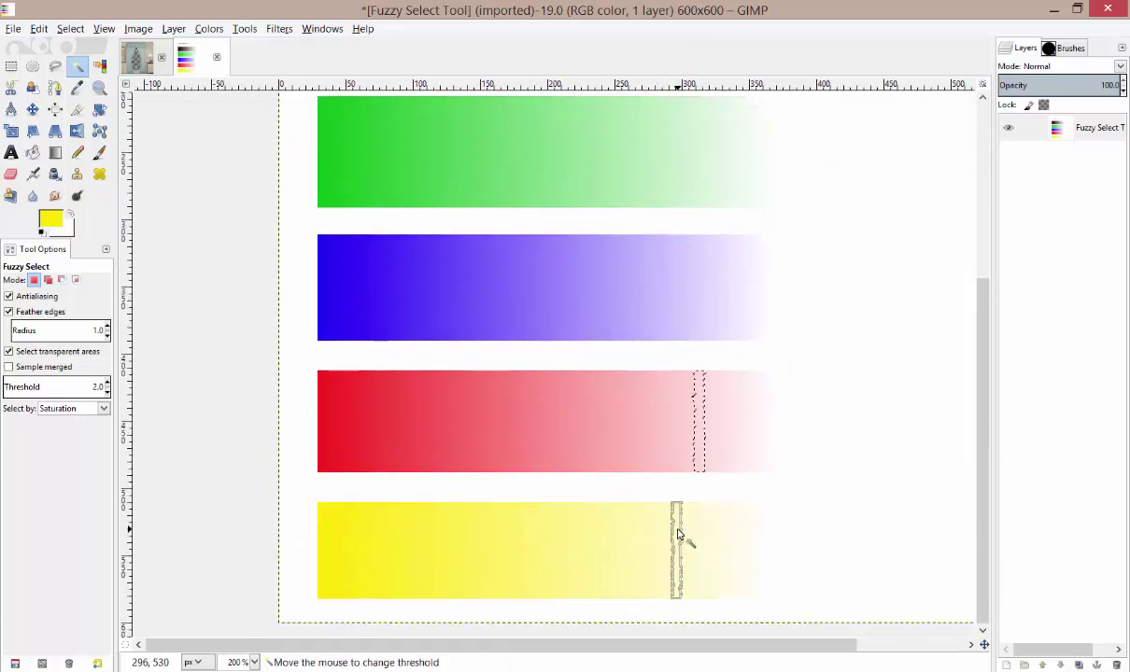
pyautogui.scroll(3, 679, 215)
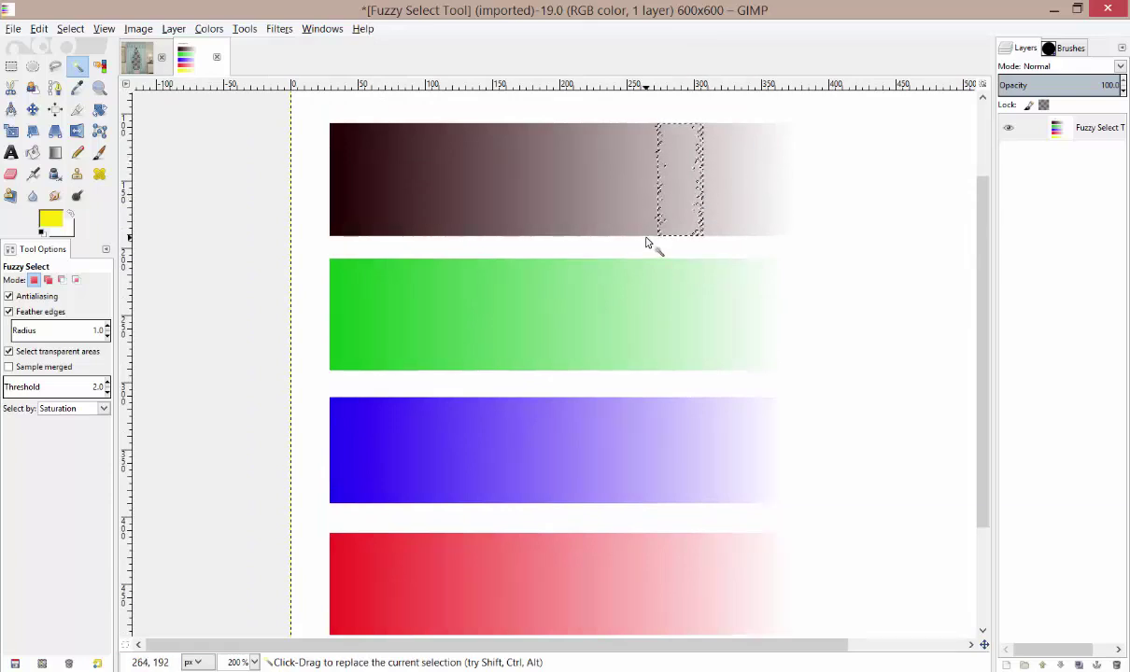
# Step: Set Select by to Value and select strips of the brown, blue, red and yellow bars
pyautogui.click(104, 410)
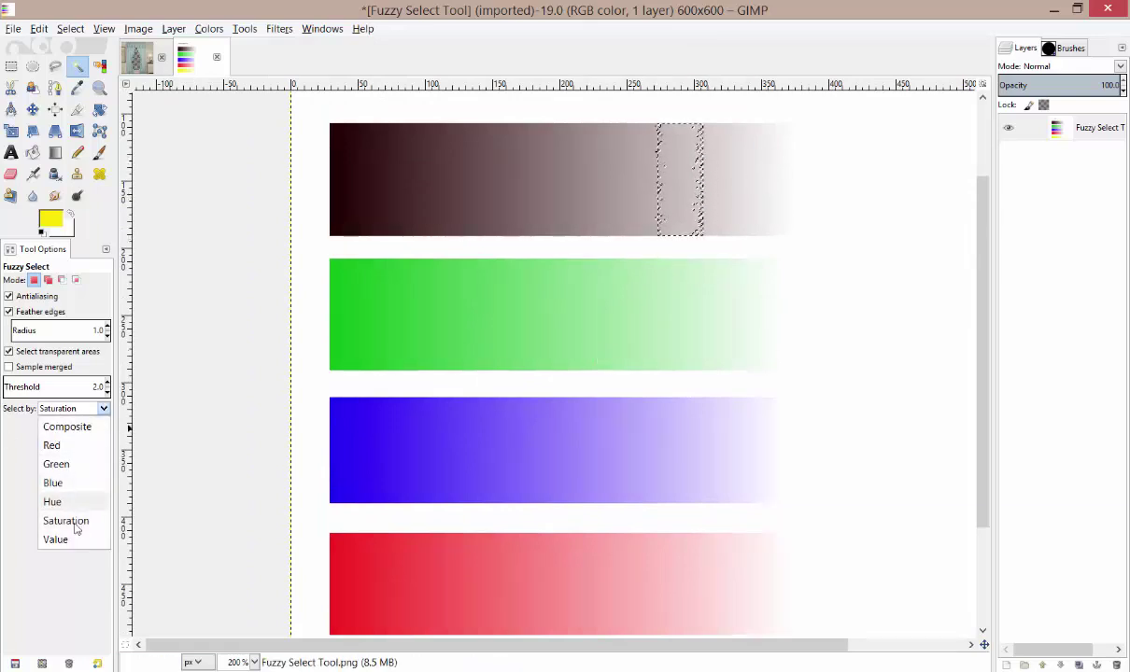
pyautogui.click(65, 540)
pyautogui.click(458, 181)
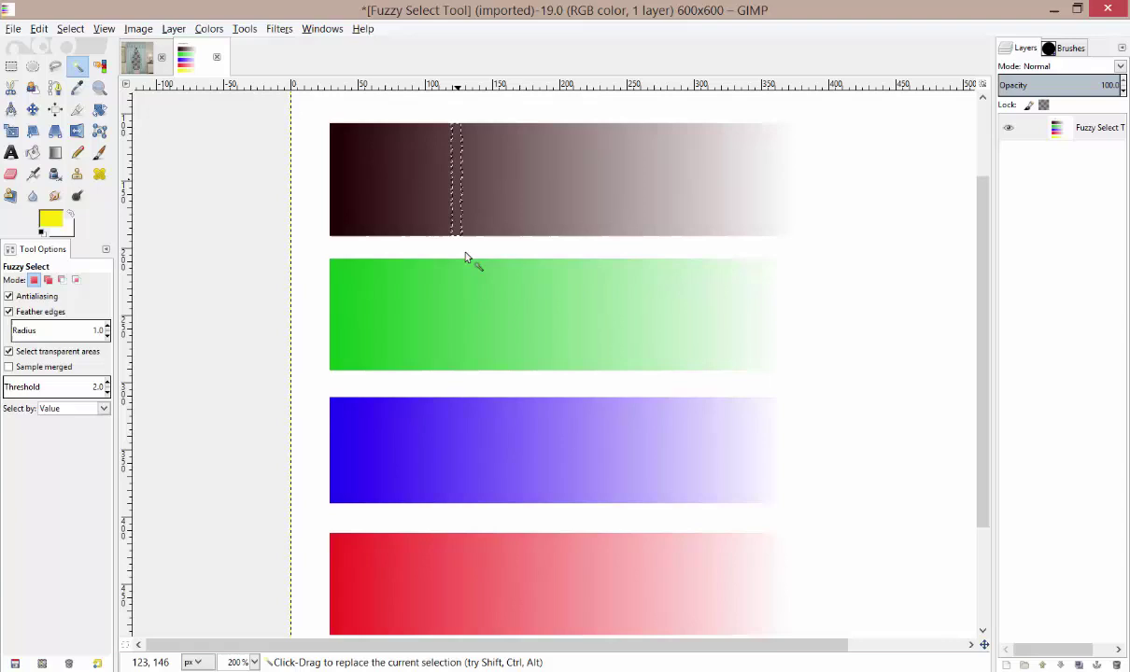
pyautogui.click(462, 456)
pyautogui.scroll(-3, 467, 426)
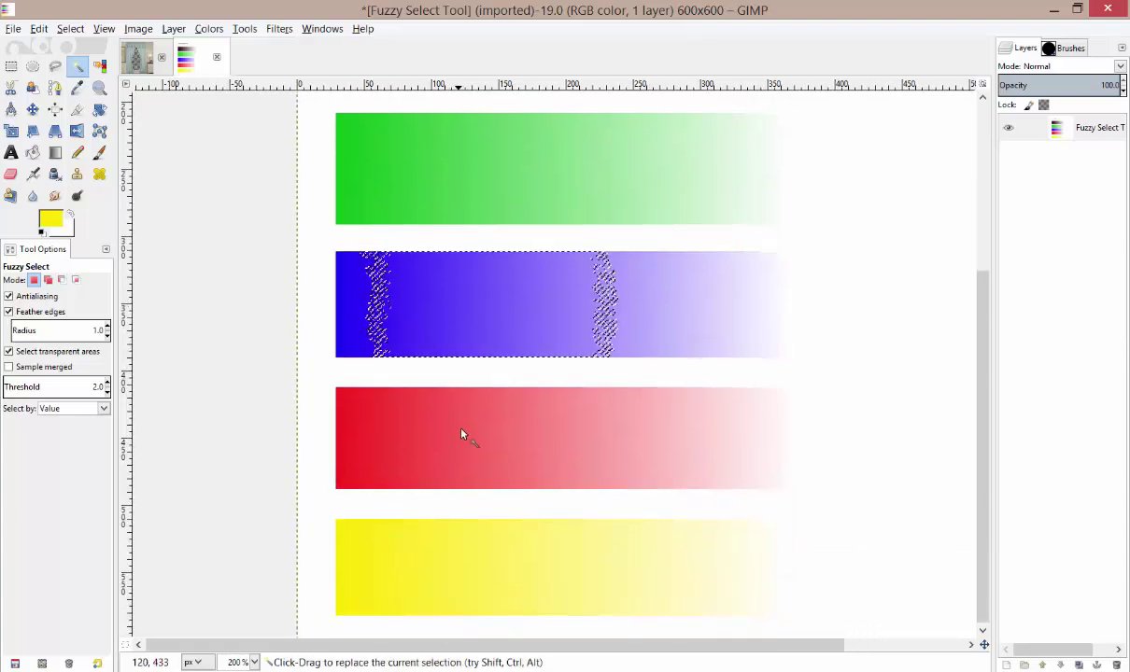
pyautogui.click(464, 434)
pyautogui.click(487, 564)
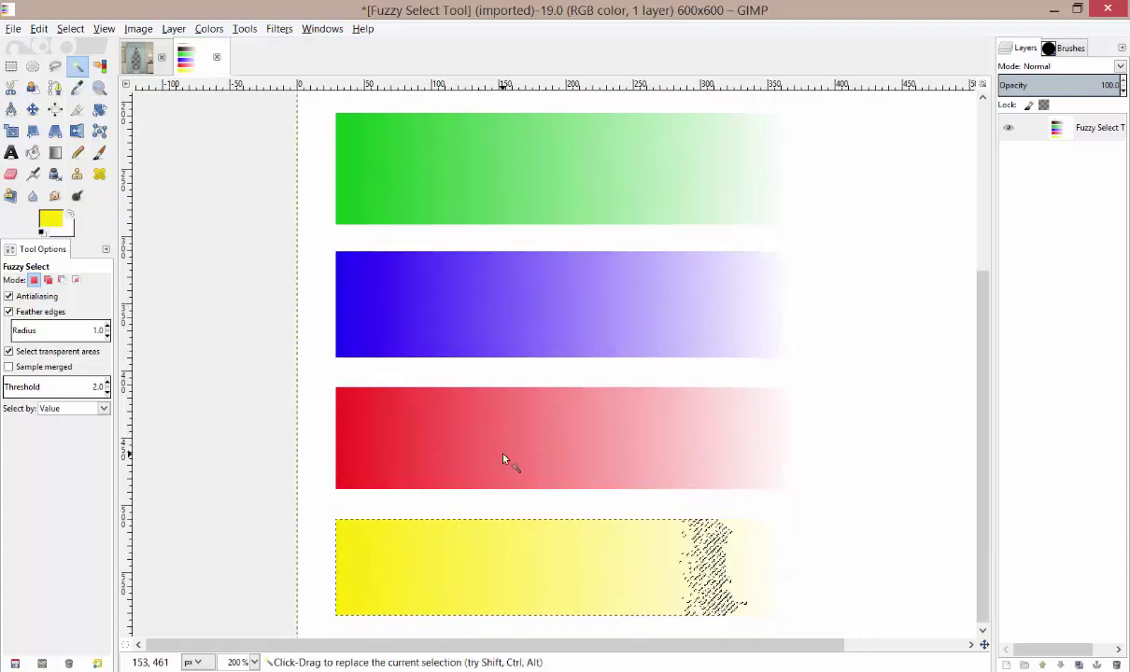
# Step: Select value strips of the red, blue, green, brown, green and blue bars
pyautogui.click(475, 428)
pyautogui.click(505, 304)
pyautogui.click(503, 205)
pyautogui.scroll(3, 504, 199)
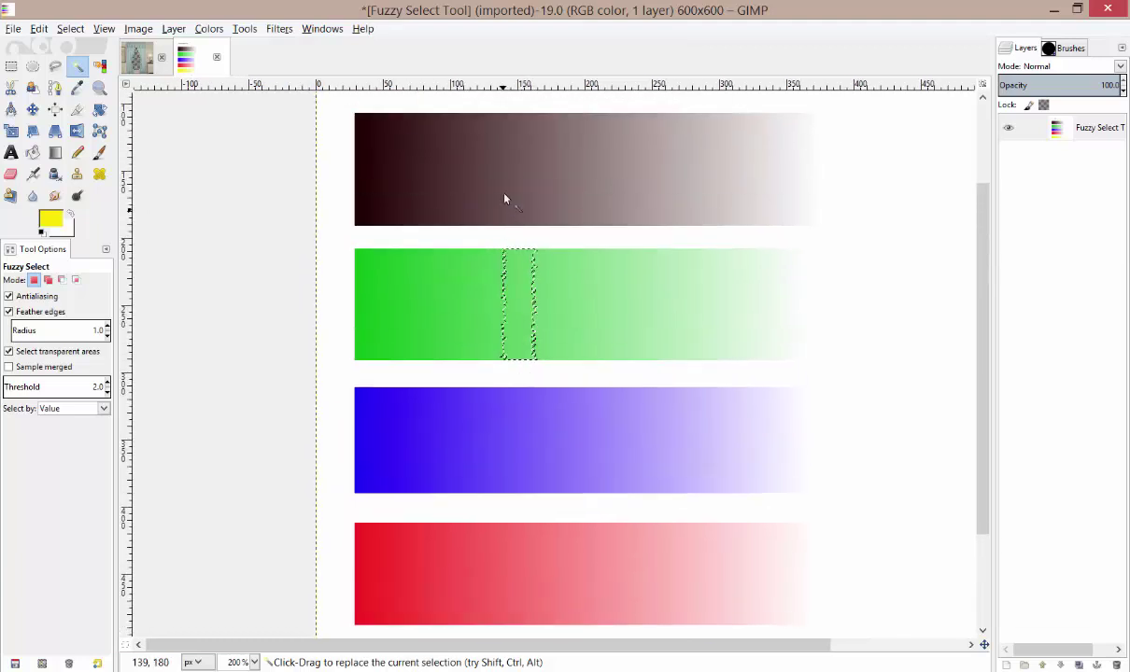
pyautogui.click(504, 197)
pyautogui.click(522, 320)
pyautogui.click(520, 449)
# Step: Select strips of the red, yellow, brown, yellow, red and blue bars by value
pyautogui.scroll(-3, 509, 392)
pyautogui.click(512, 427)
pyautogui.click(512, 545)
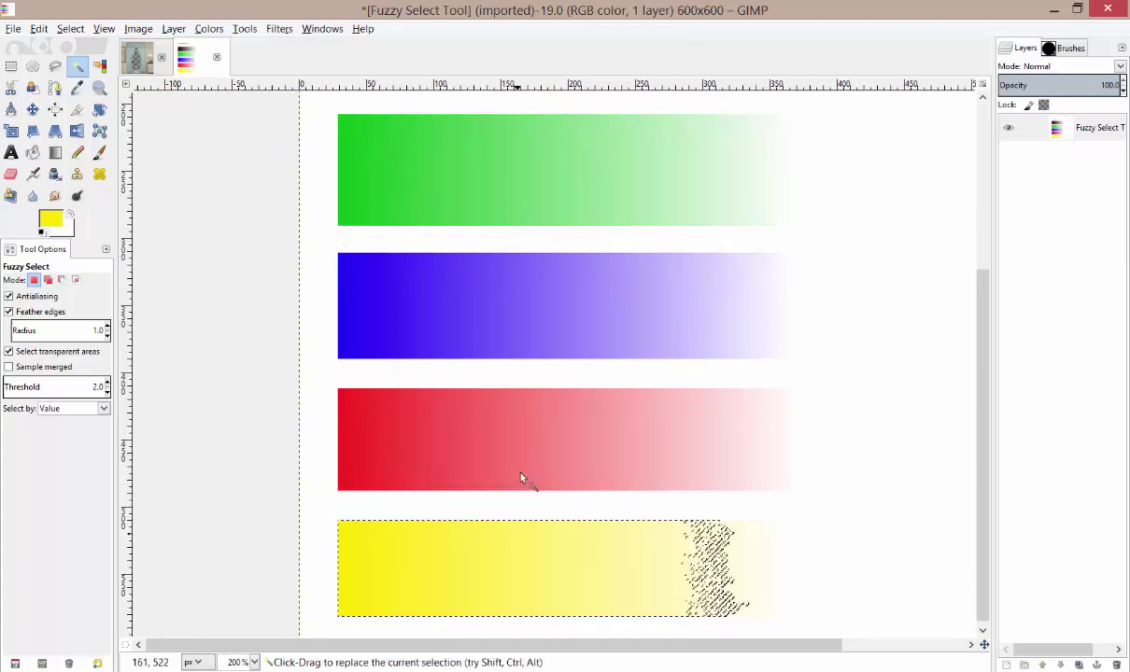
pyautogui.scroll(3, 518, 458)
pyautogui.click(515, 237)
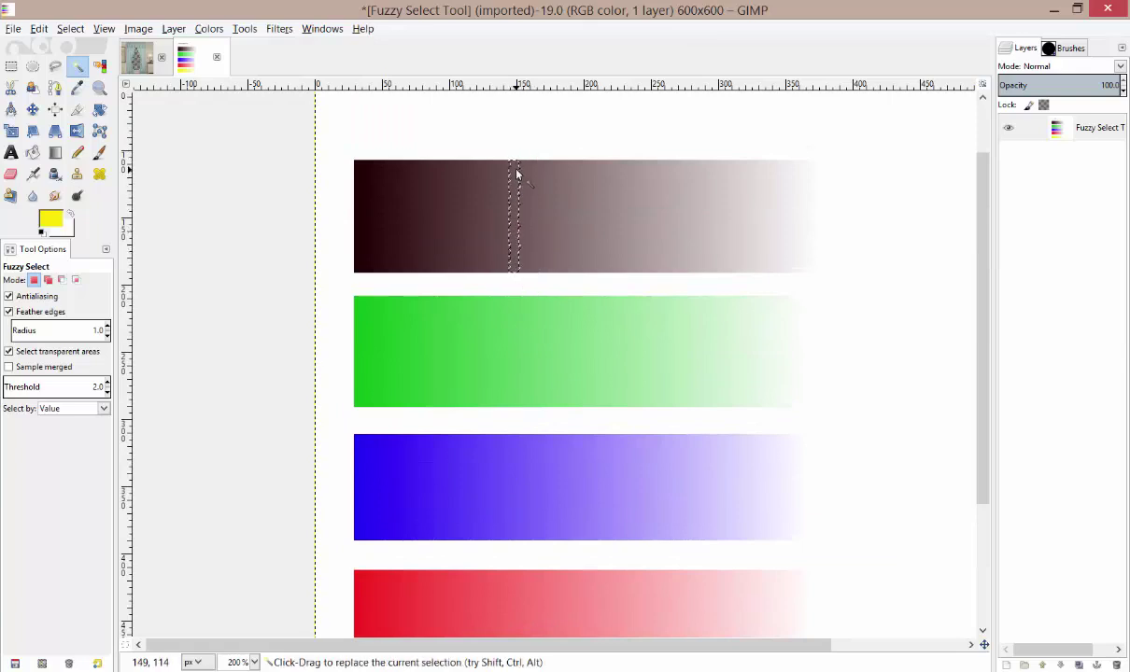
pyautogui.scroll(-5, 534, 358)
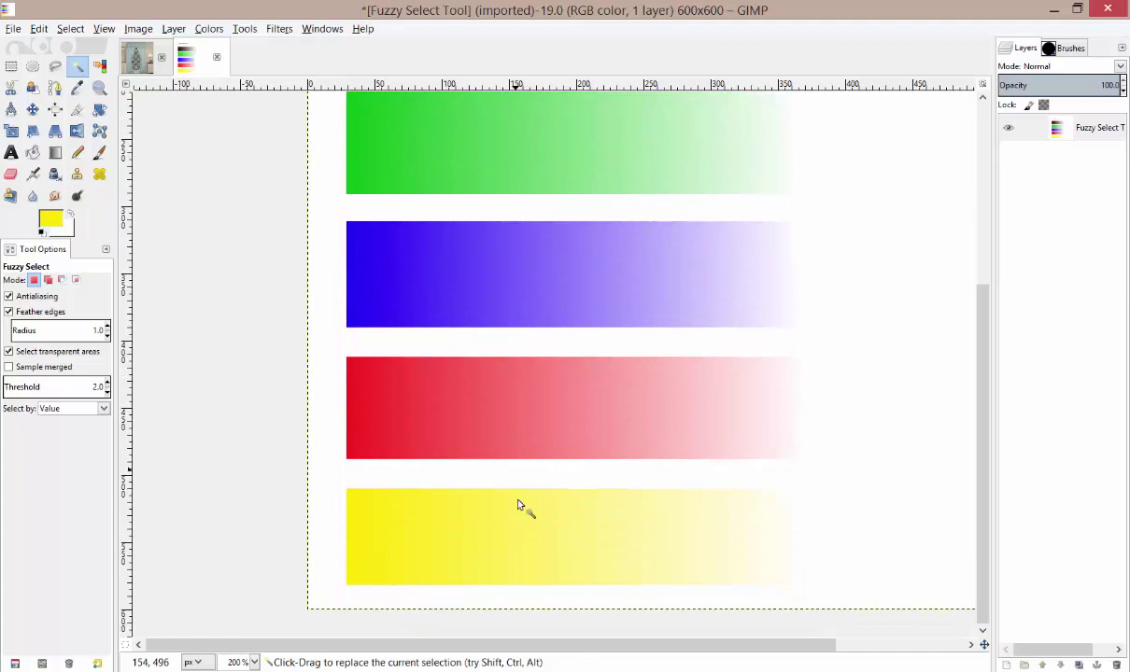
pyautogui.click(528, 542)
pyautogui.click(528, 386)
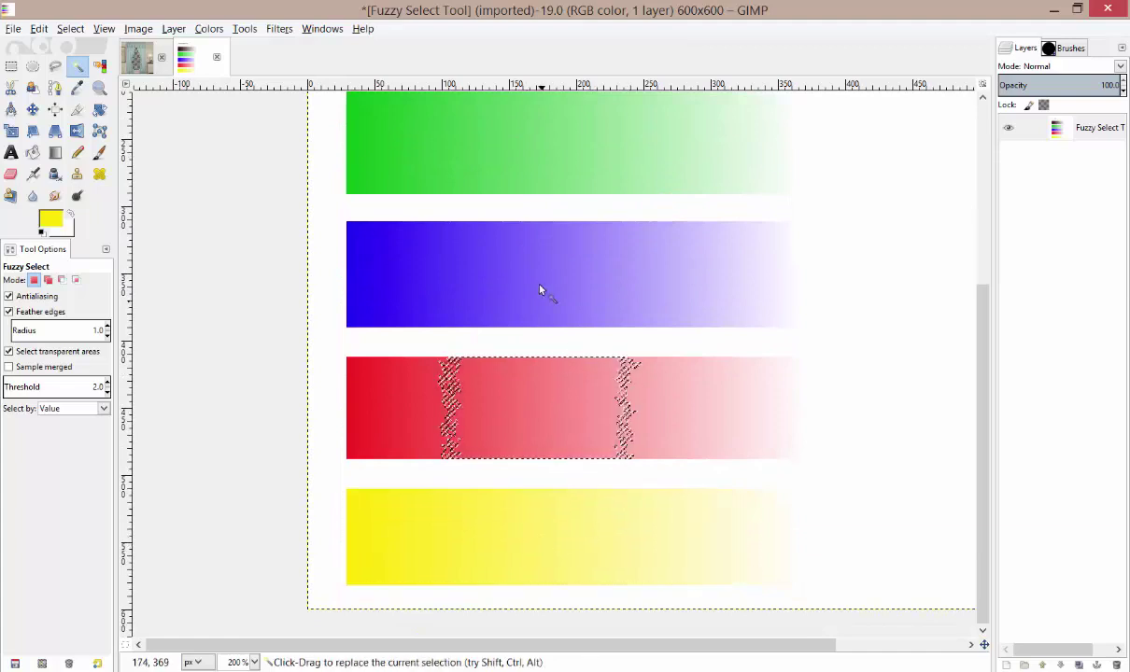
pyautogui.click(510, 270)
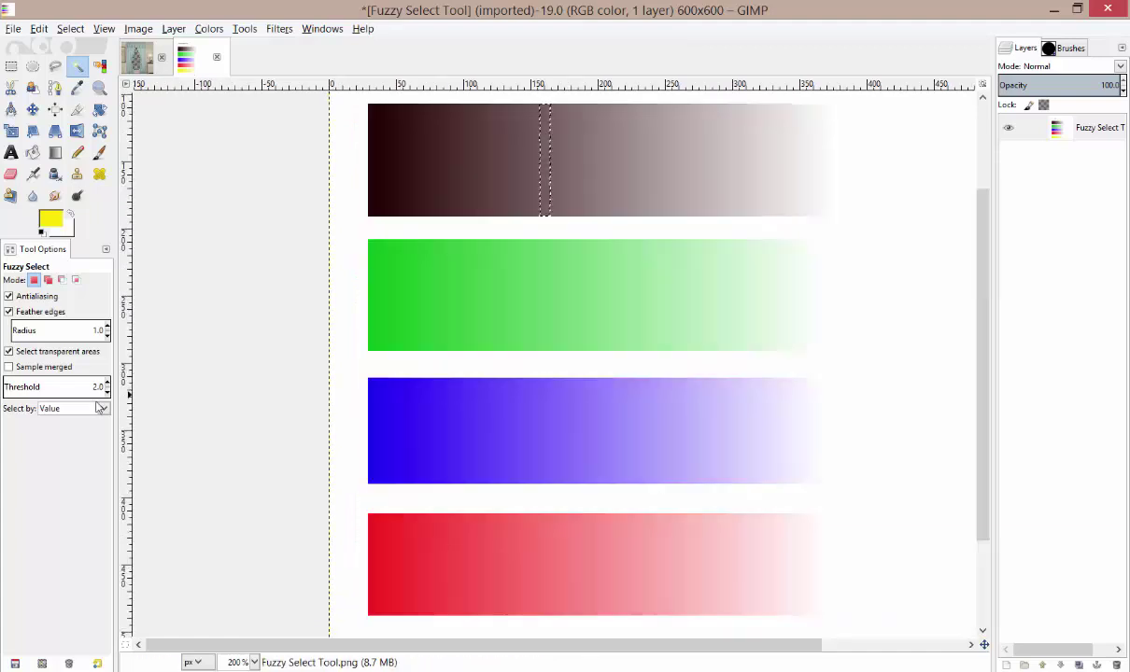
# Step: Switch Select by to Composite and select strips of the green, blue and brown bars
pyautogui.click(74, 408)
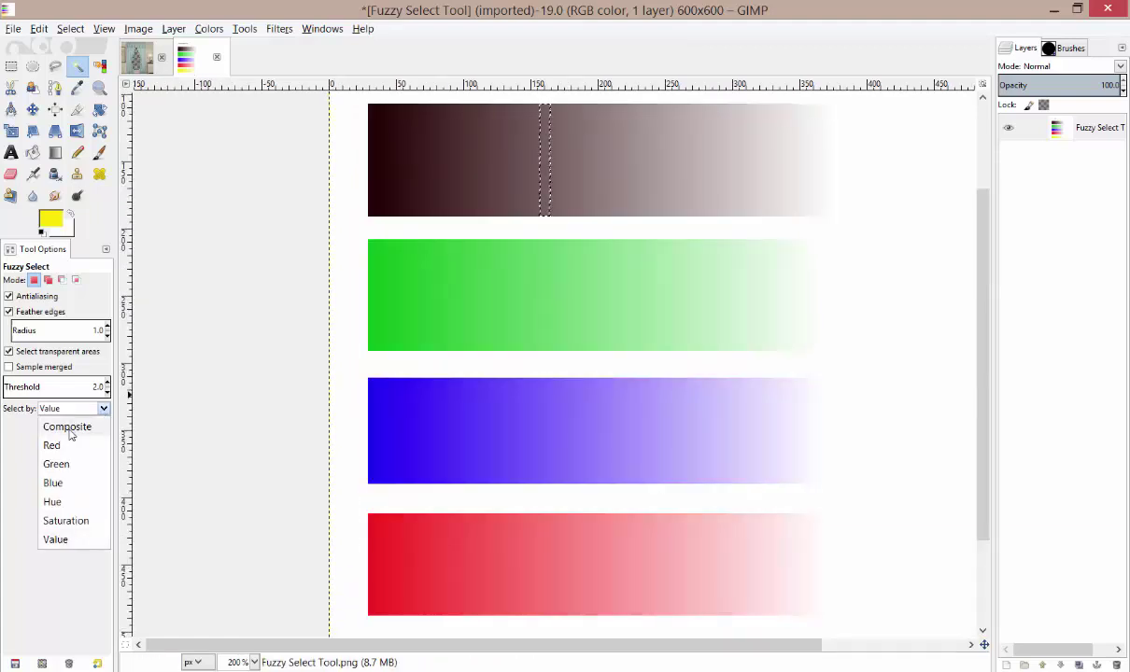
pyautogui.click(75, 426)
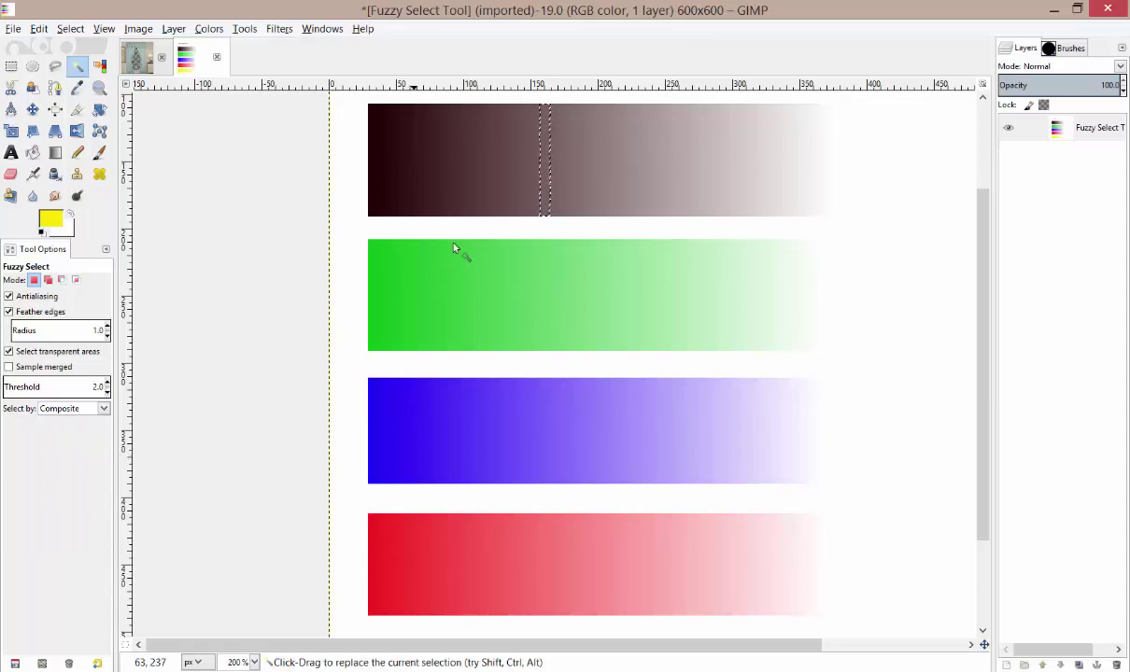
pyautogui.click(463, 311)
pyautogui.click(467, 410)
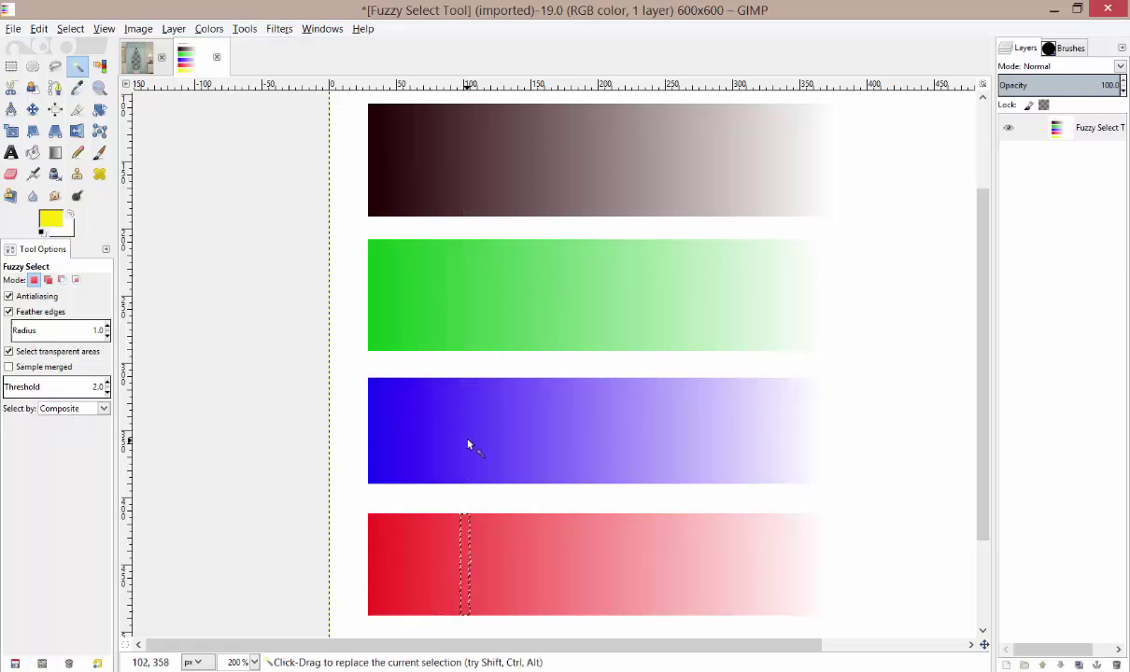
pyautogui.click(471, 332)
pyautogui.click(467, 196)
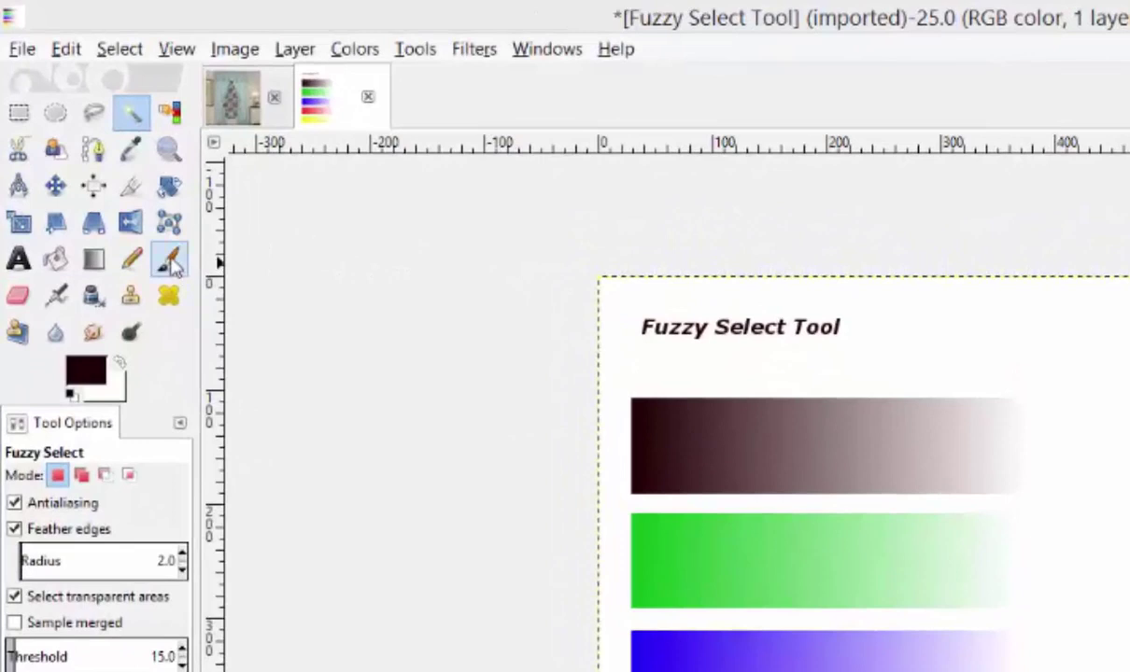
# Step: Paint a thin dark straight vertical line through the bars with a size 1.00 paintbrush
pyautogui.click(171, 264)
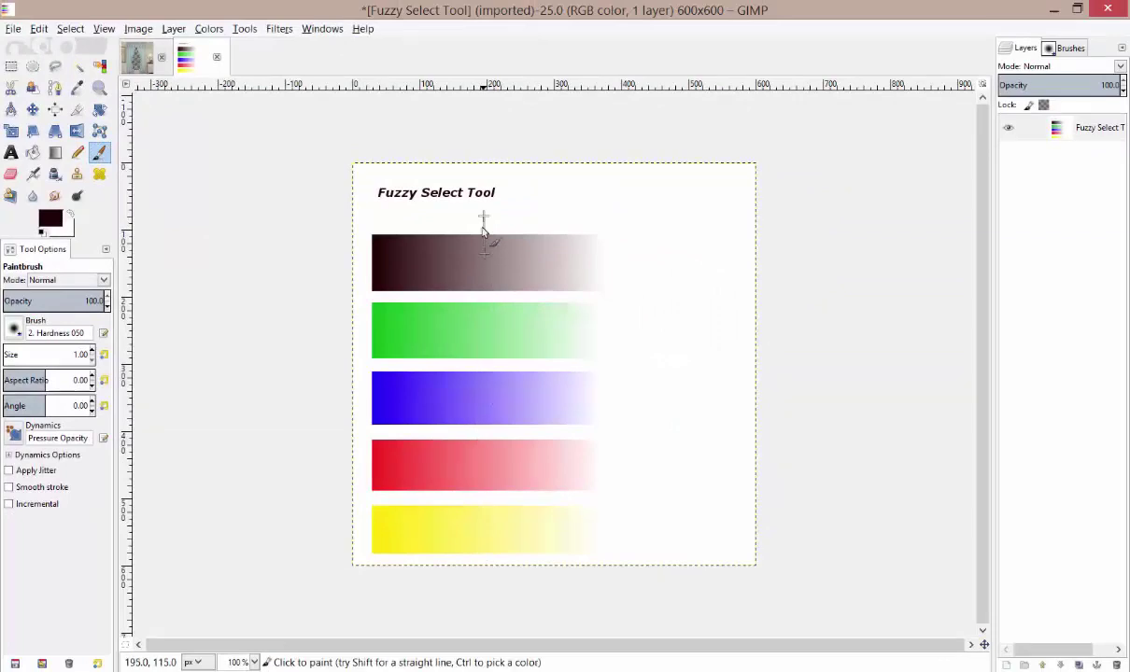
pyautogui.keyDown('shift'); pyautogui.click(482, 561); pyautogui.keyUp('shift')
pyautogui.scroll(3, 493, 256)
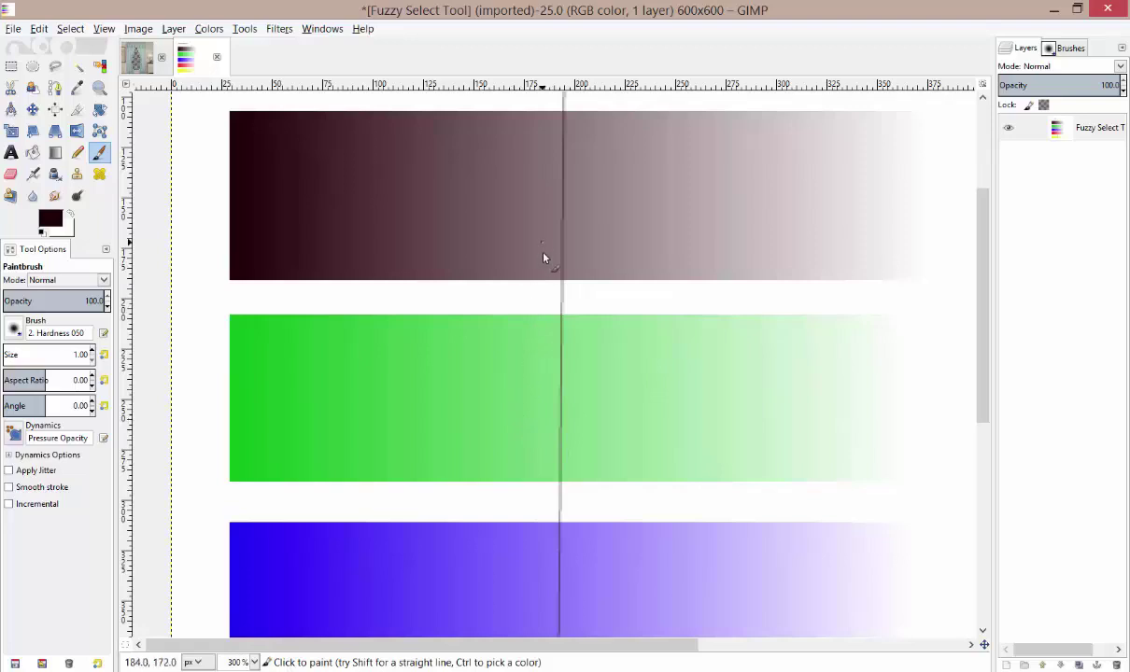
pyautogui.scroll(-1, 515, 356)
pyautogui.scroll(1, 403, 357)
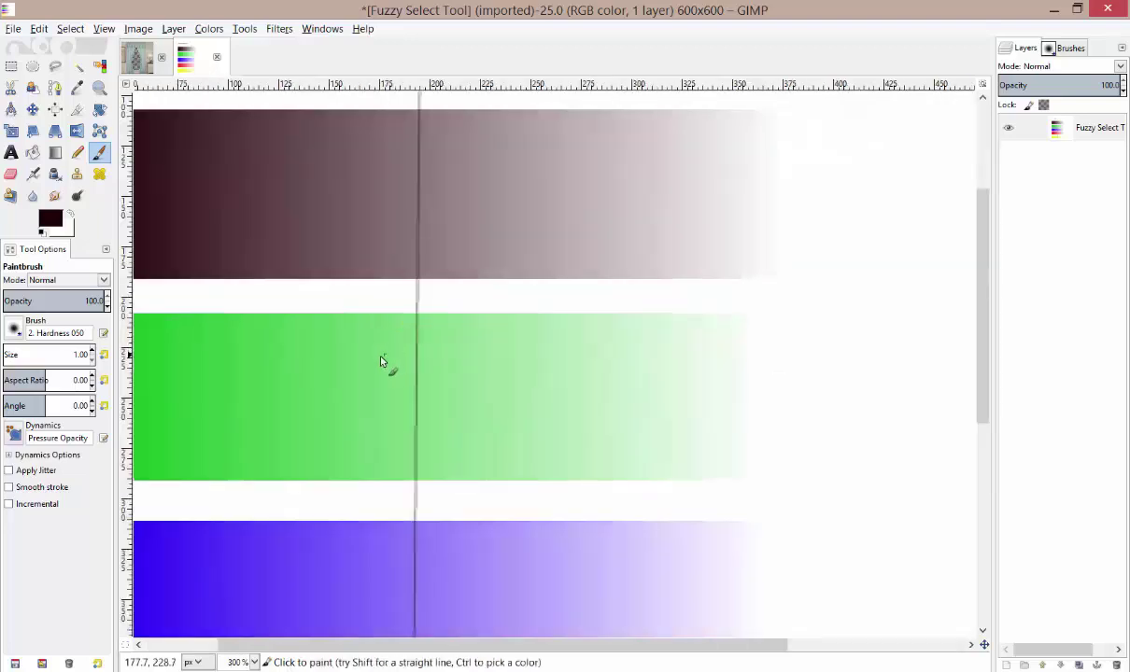
pyautogui.moveTo(383, 363); pyautogui.dragTo(495, 365)
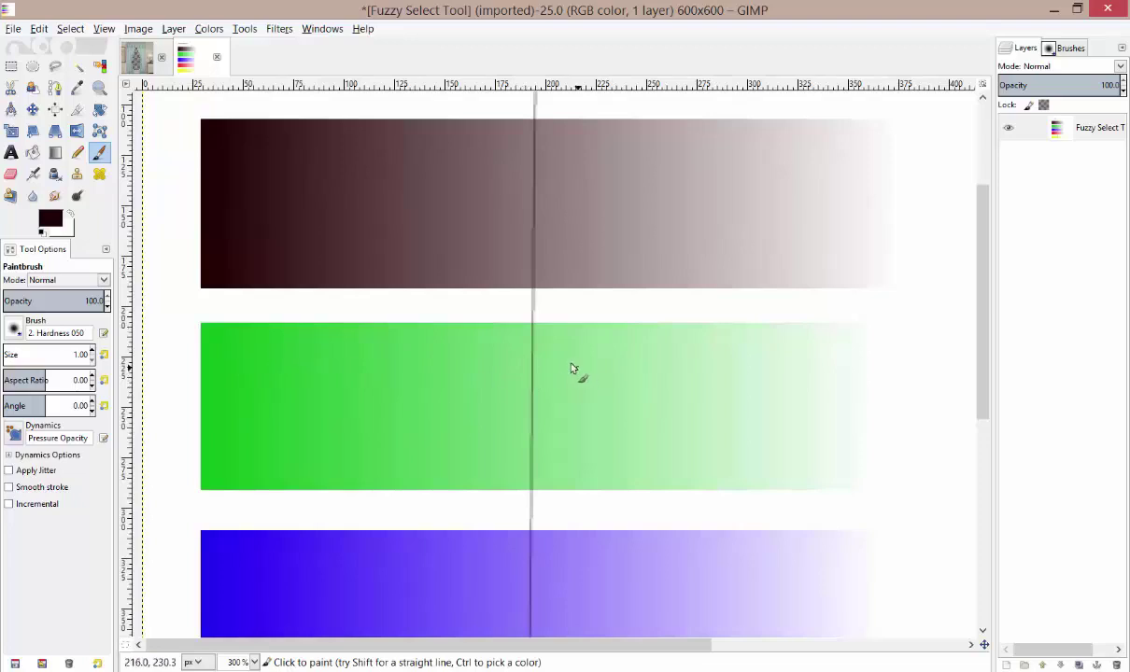
# Step: Return to Fuzzy Select, try the green bar, and set Select by to Composite
pyautogui.click(77, 65)
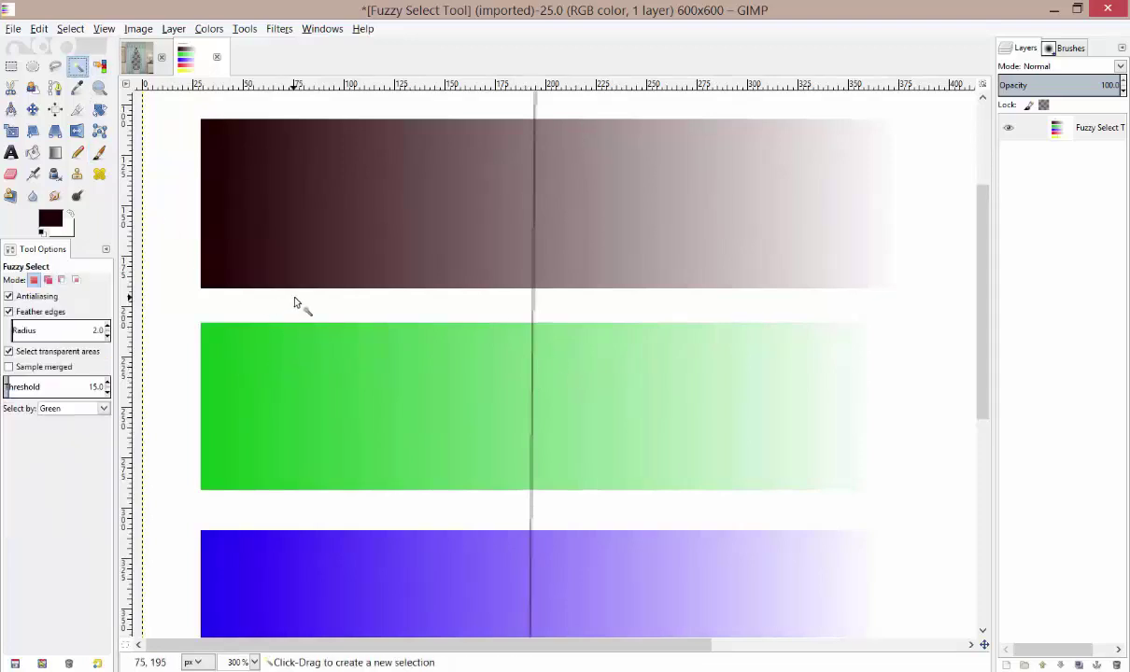
pyautogui.click(319, 403)
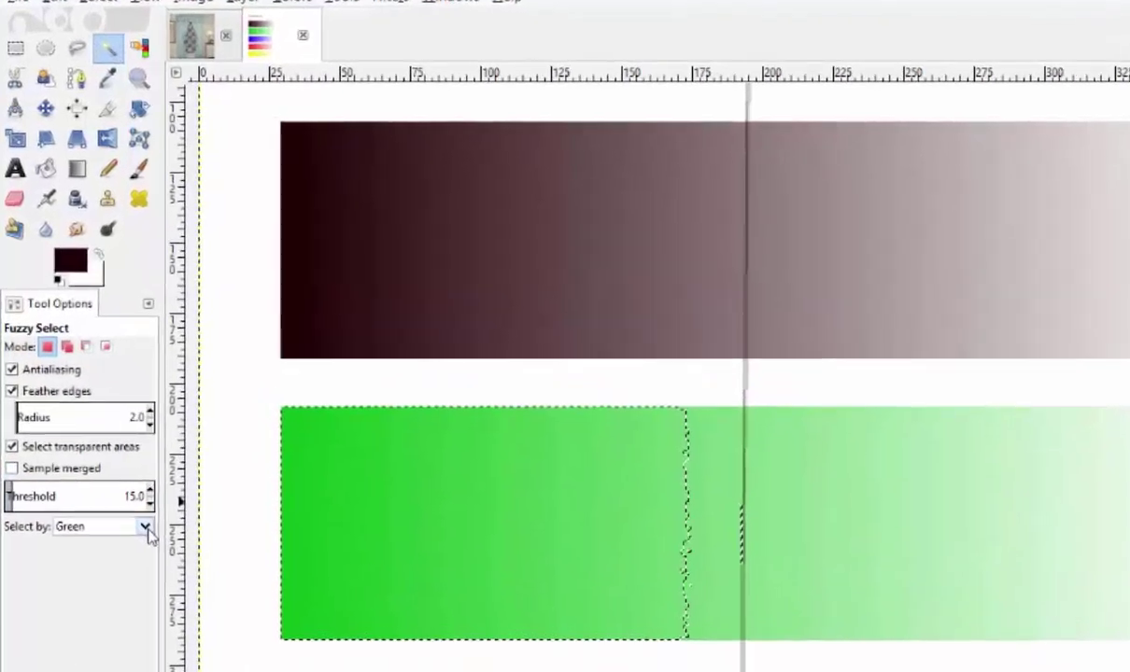
pyautogui.click(103, 408)
pyautogui.click(86, 425)
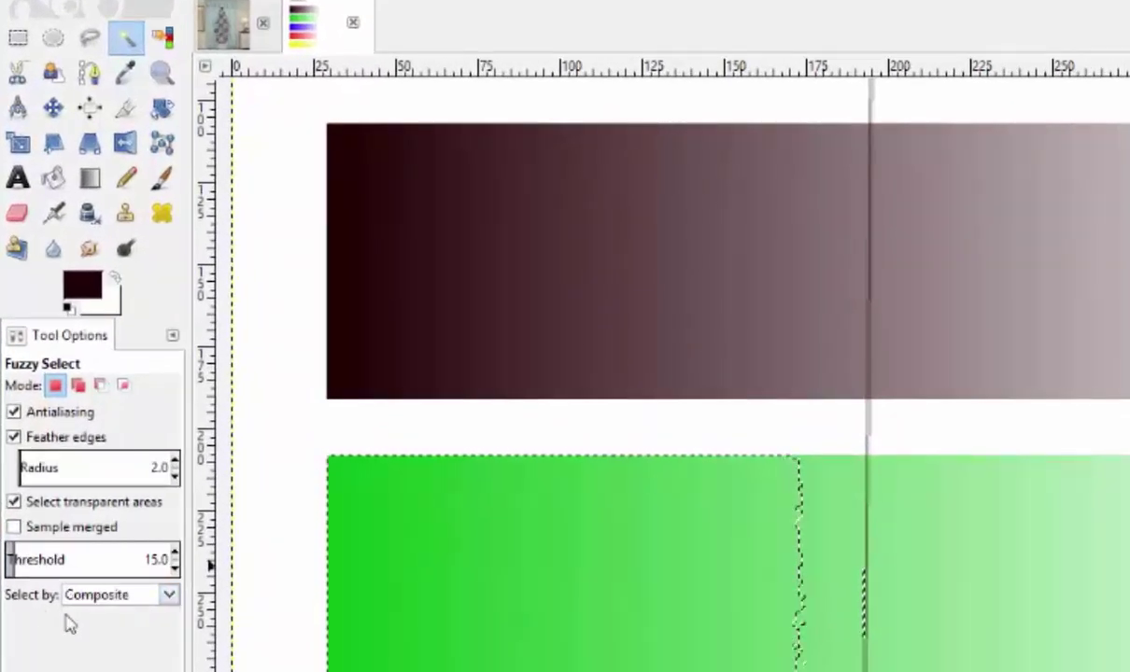
# Step: Test green and brown bands, then widen the green selection to stop at the dark line
pyautogui.click(584, 560)
pyautogui.click(724, 561)
pyautogui.click(584, 569)
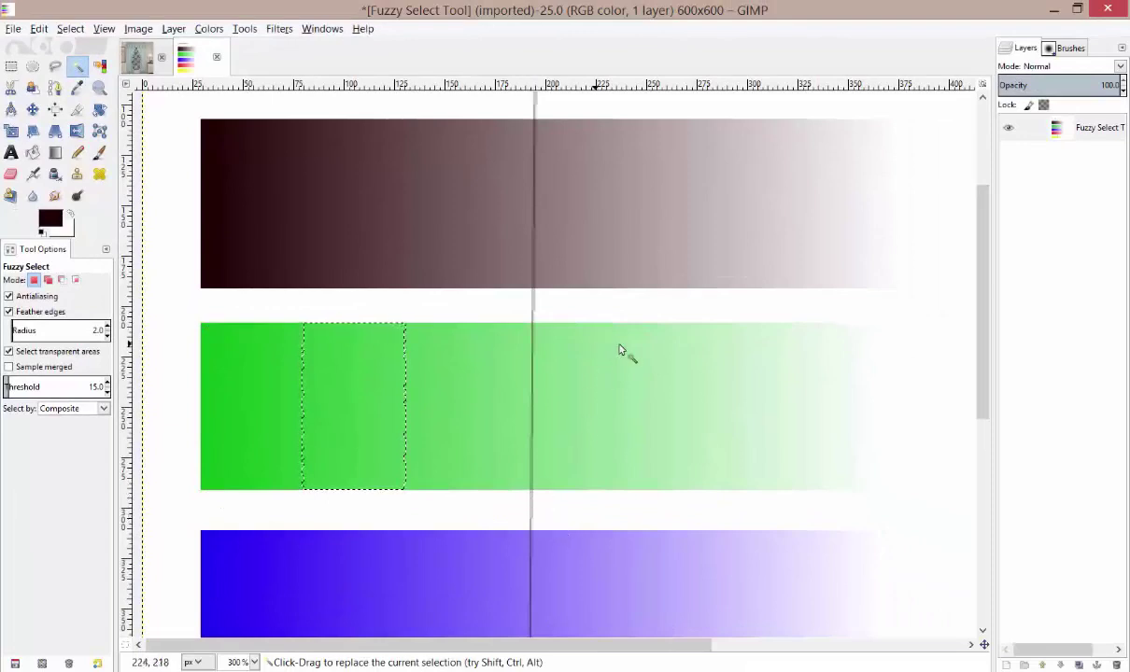
pyautogui.click(391, 202)
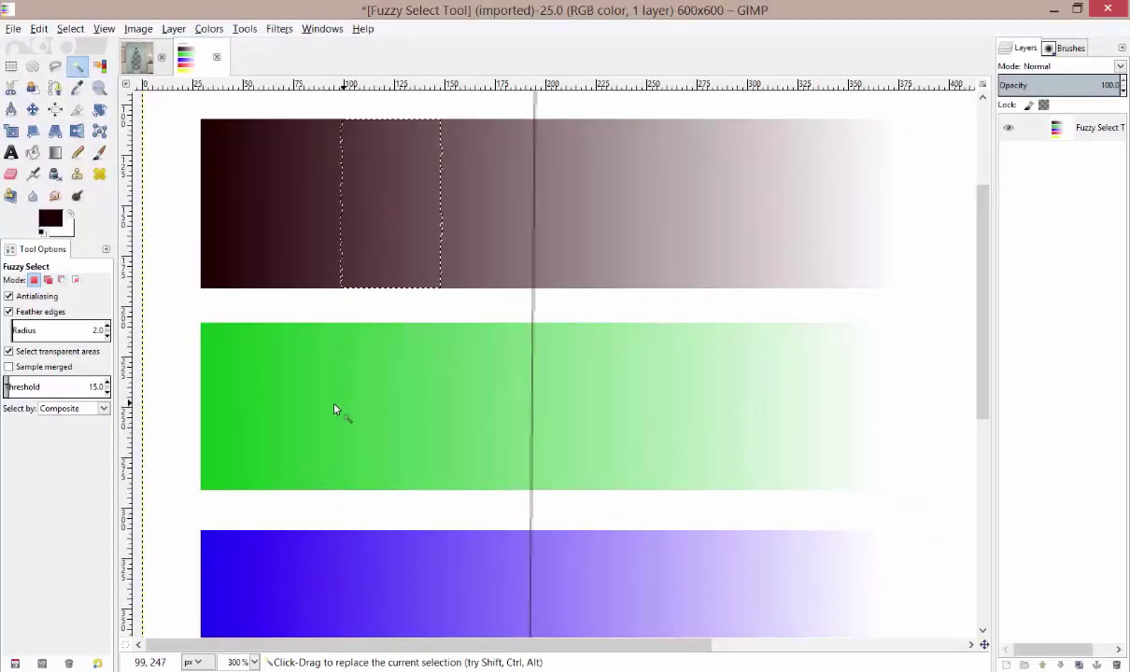
pyautogui.moveTo(322, 414); pyautogui.dragTo(509, 453)
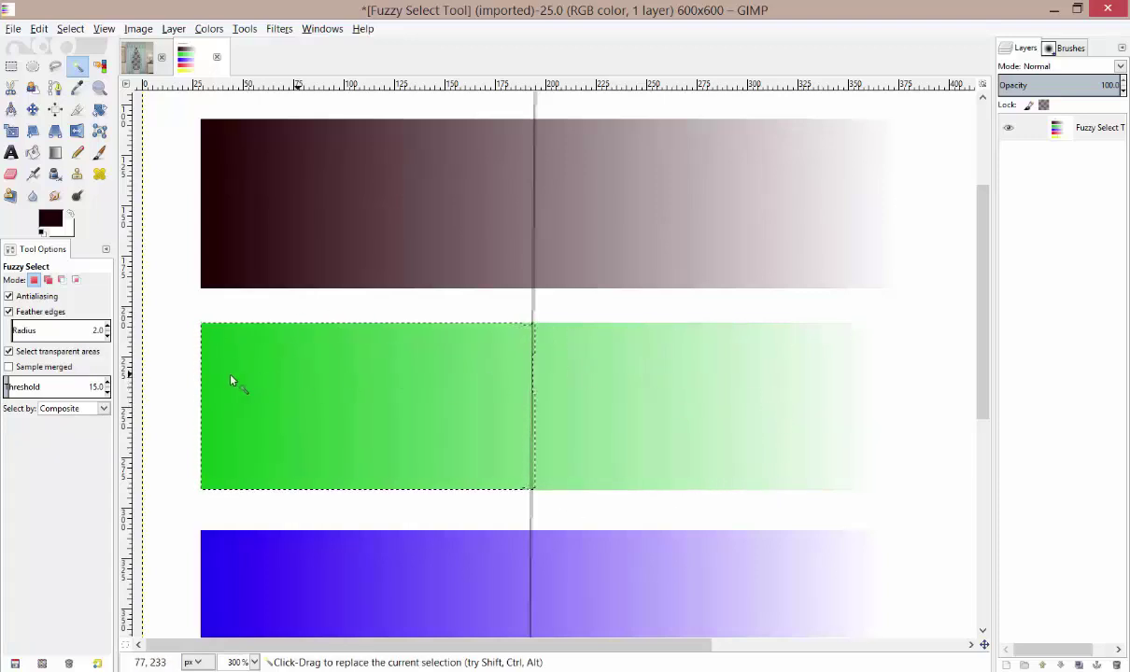
# Step: Select green and brown bands, raising the green selection's threshold to 44.5, then zoom out
pyautogui.click(355, 404)
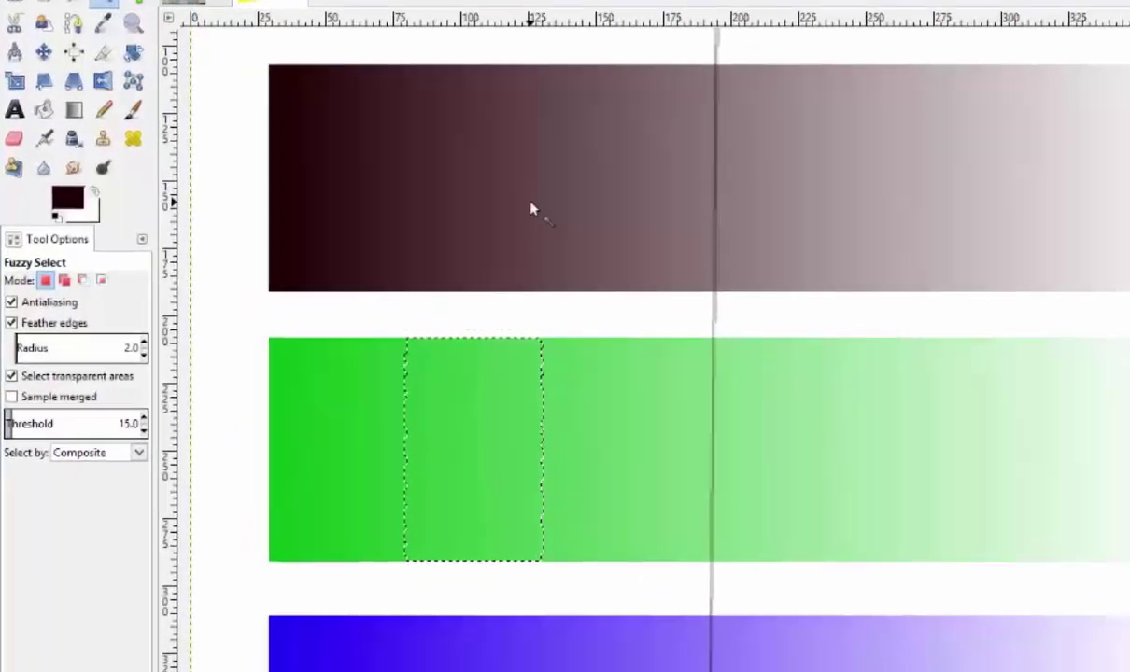
pyautogui.click(396, 227)
pyautogui.moveTo(320, 402); pyautogui.dragTo(336, 404)
pyautogui.moveTo(599, 497); pyautogui.dragTo(1031, 575)
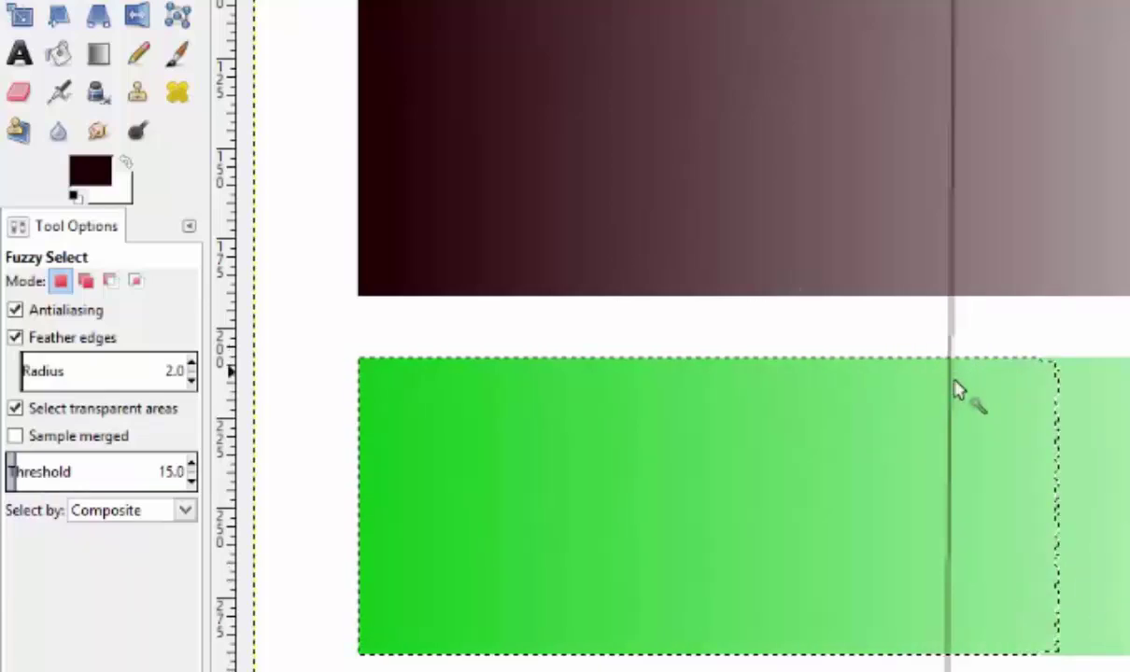
pyautogui.scroll(1, 972, 529)
pyautogui.scroll(1, 971, 529)
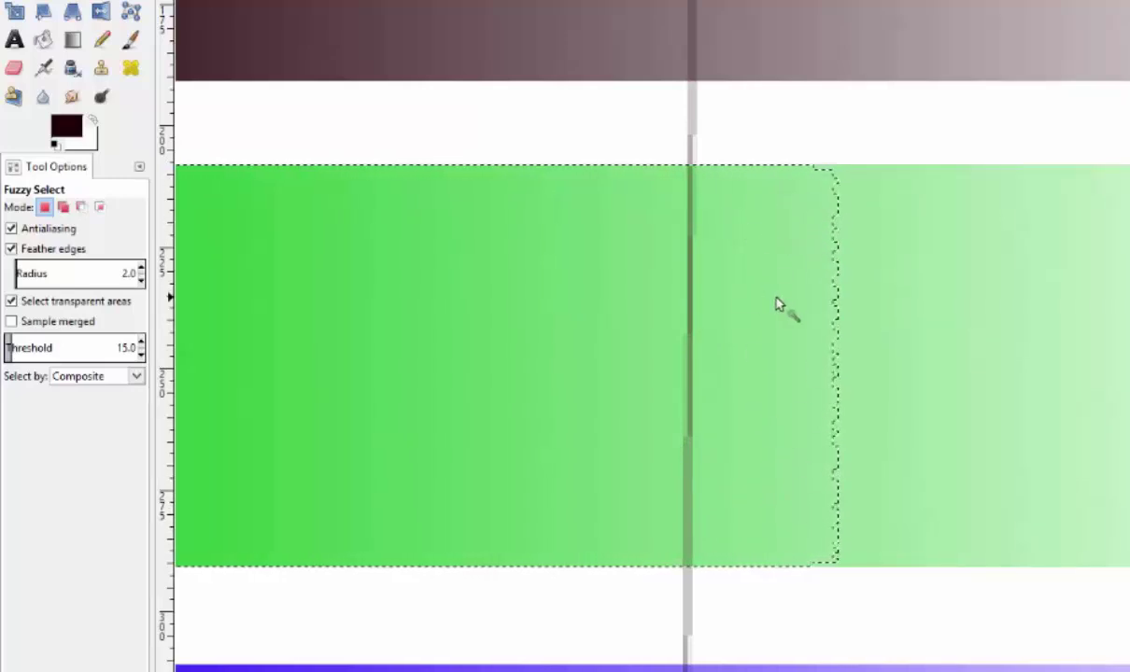
pyautogui.keyDown('ctrl'); pyautogui.scroll(-3, 768, 300); pyautogui.keyUp('ctrl')
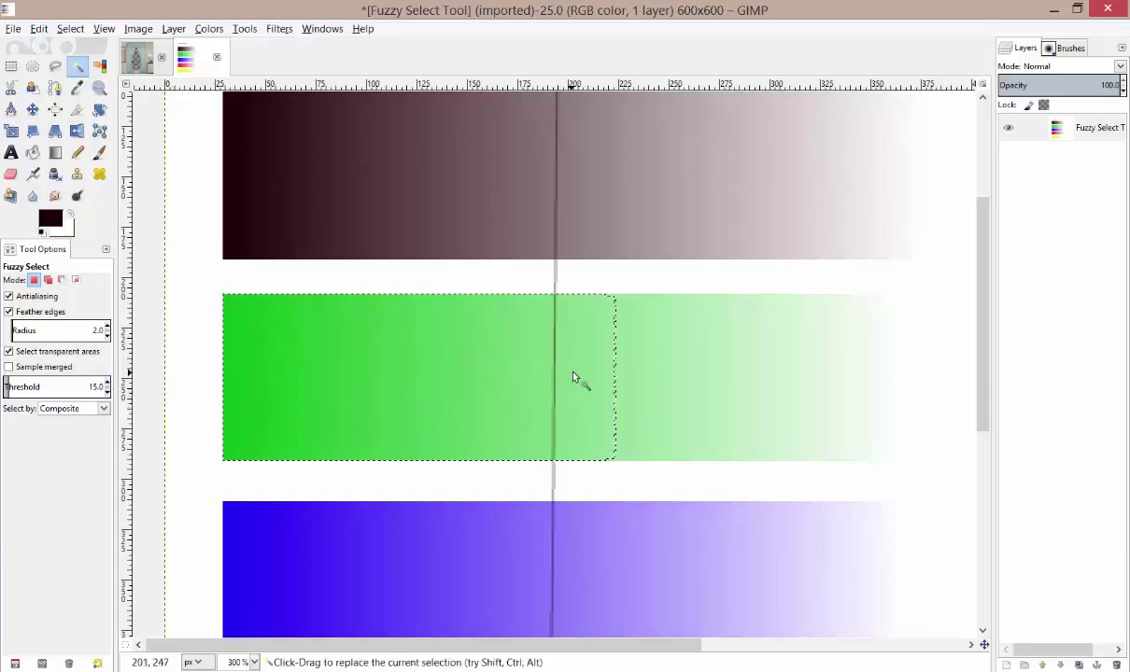
pyautogui.scroll(2, 573, 377)
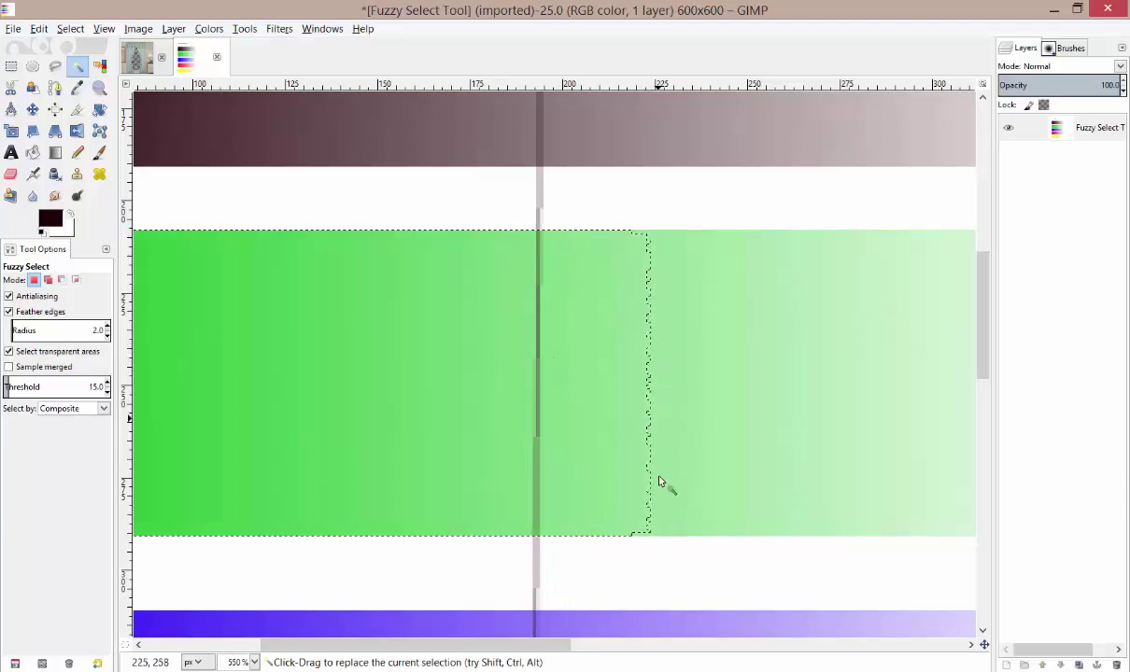
pyautogui.scroll(-2, 483, 367)
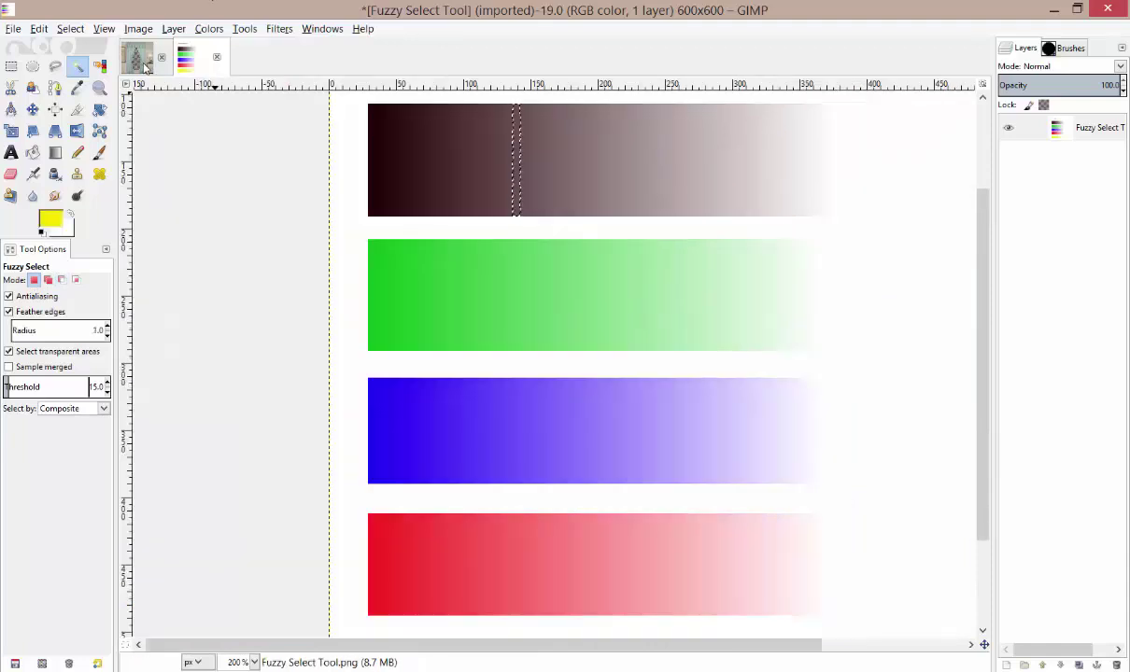
# Step: Back on the curtain photo, zoom into the valance lace and delete the white gap in the lace flower
pyautogui.click(140, 60)
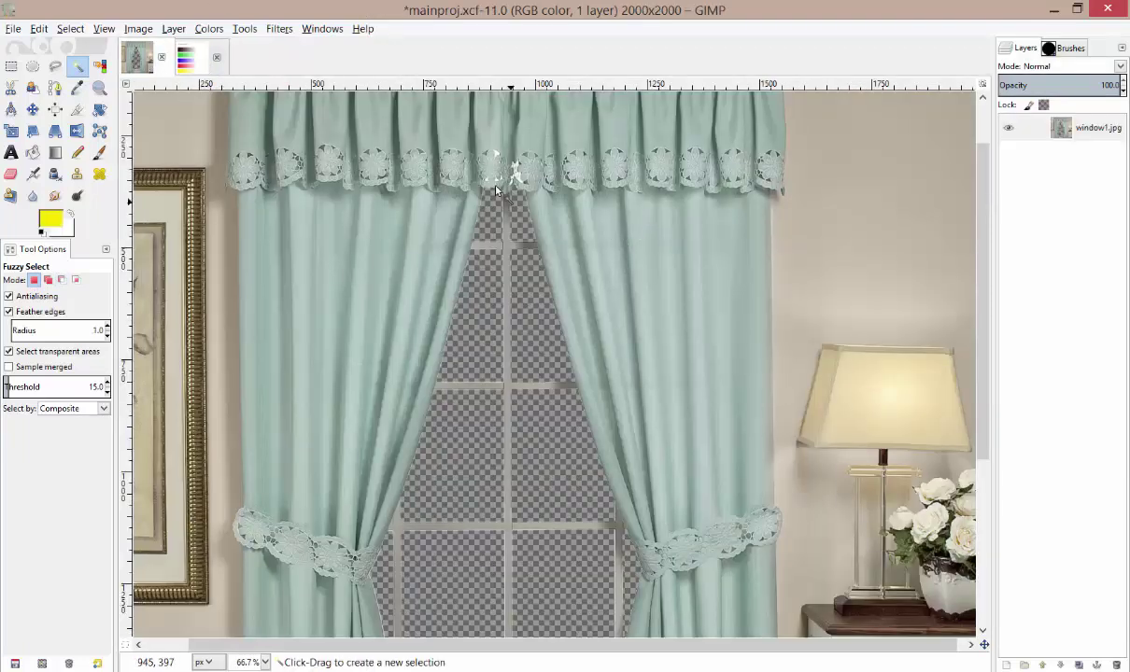
pyautogui.scroll(4, 525, 164)
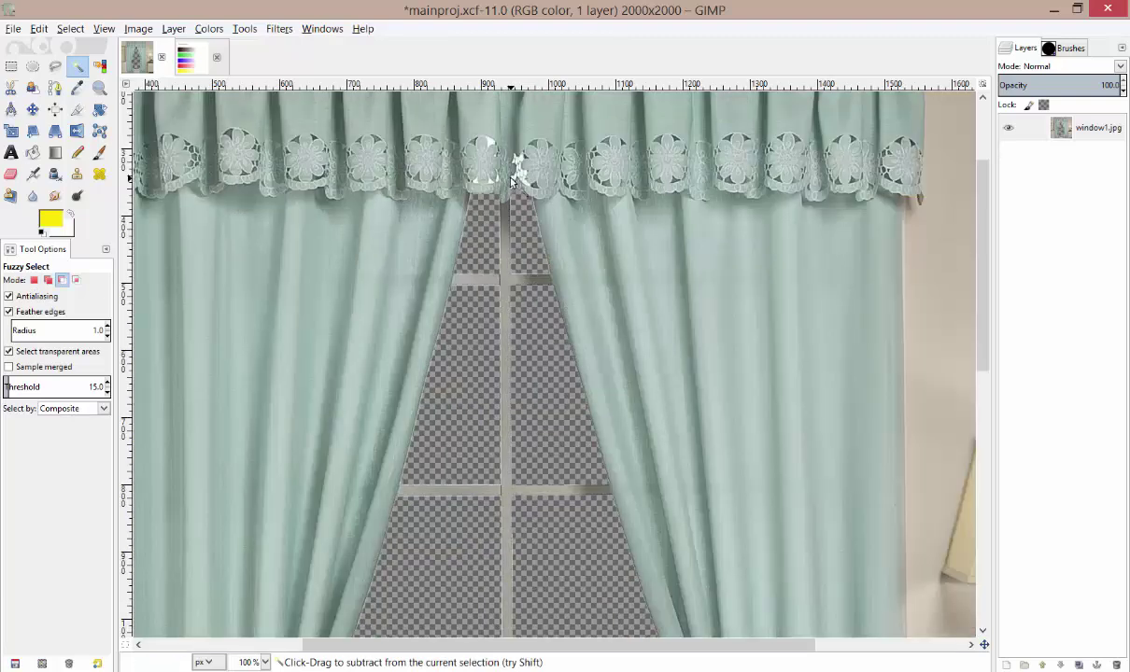
pyautogui.scroll(2, 489, 154)
pyautogui.scroll(2, 467, 172)
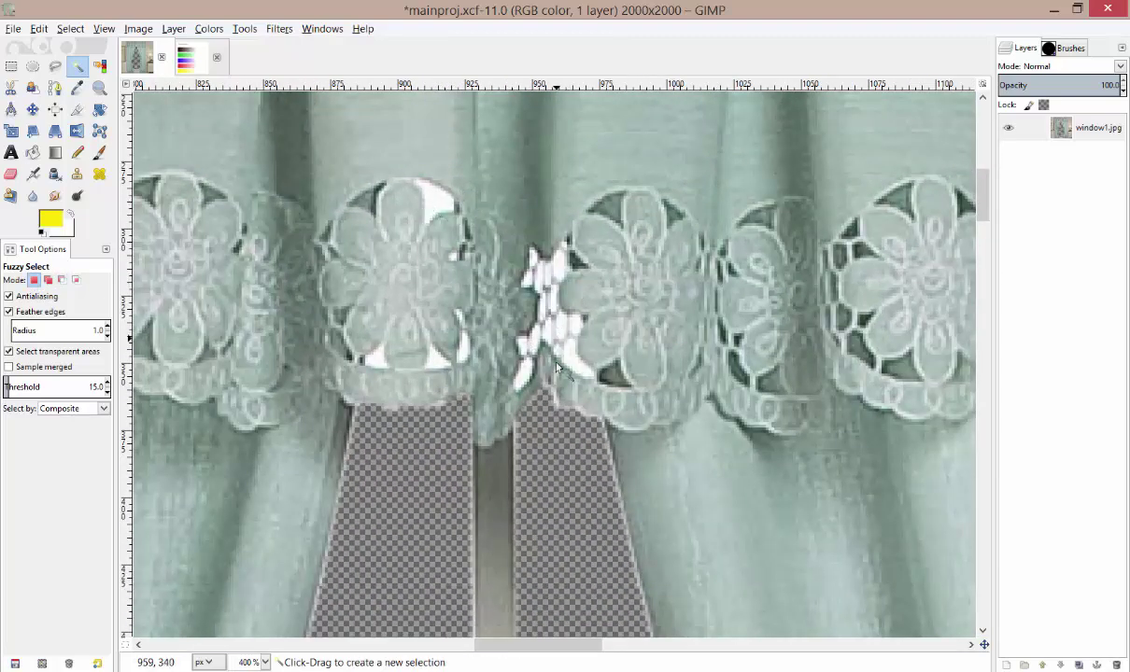
pyautogui.click(437, 206)
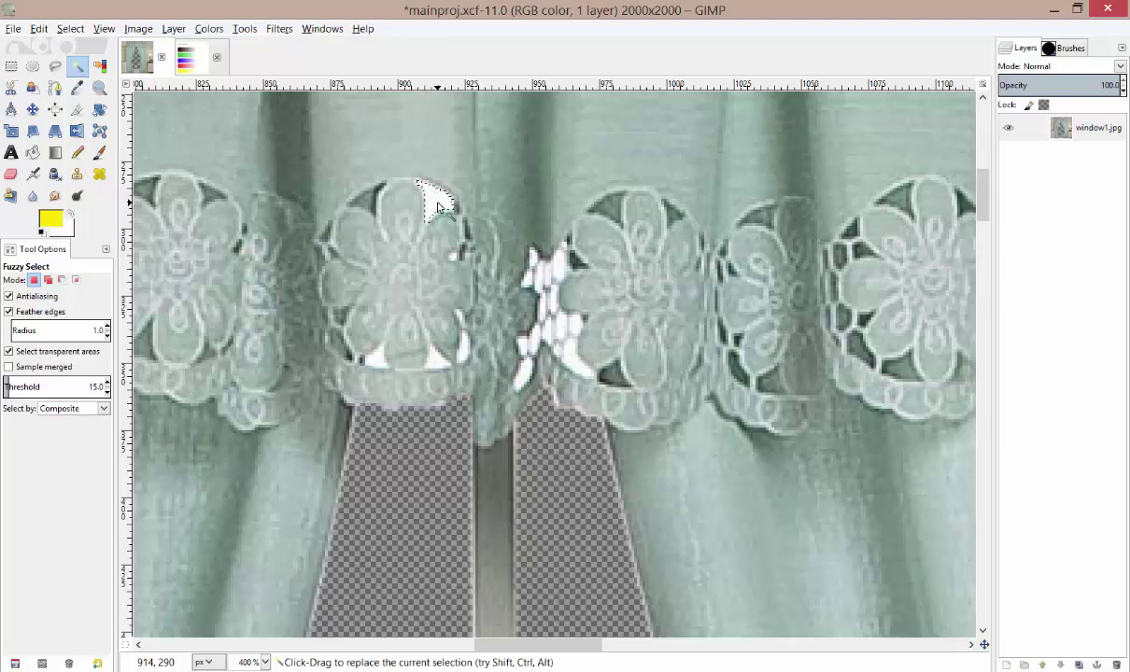
pyautogui.press('Delete')
# Step: Fuzzy-select the small white patches, crescent gap and centre blobs in the lace, then delete them
pyautogui.moveTo(378, 364); pyautogui.dragTo(459, 348)
pyautogui.click(434, 362)
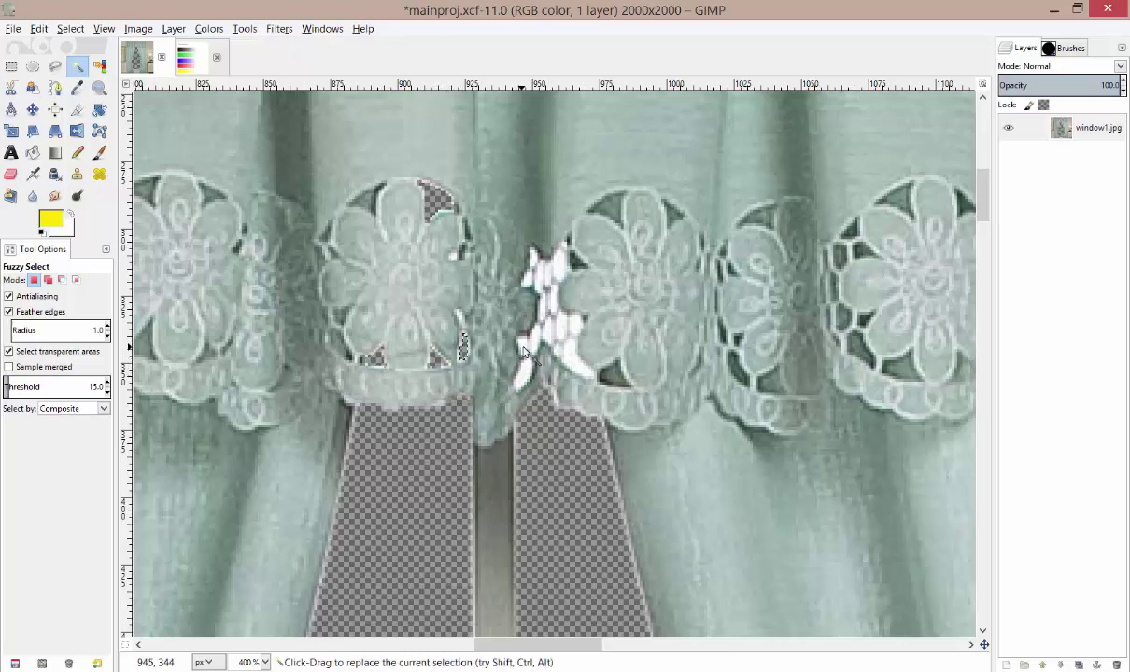
pyautogui.click(526, 348)
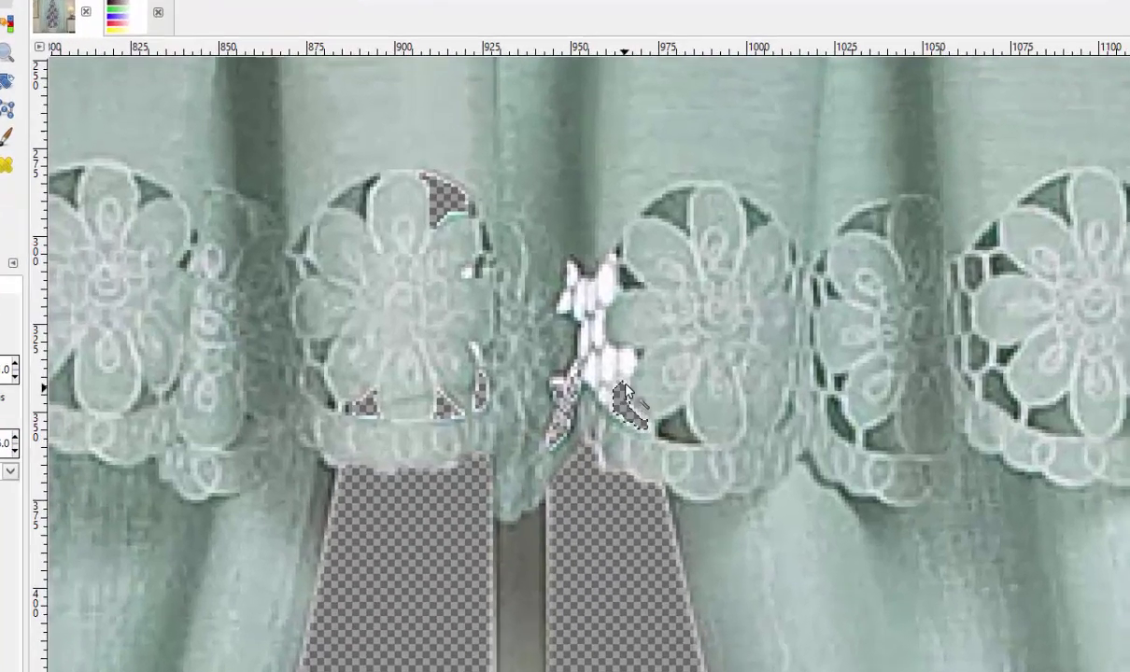
pyautogui.click(572, 338)
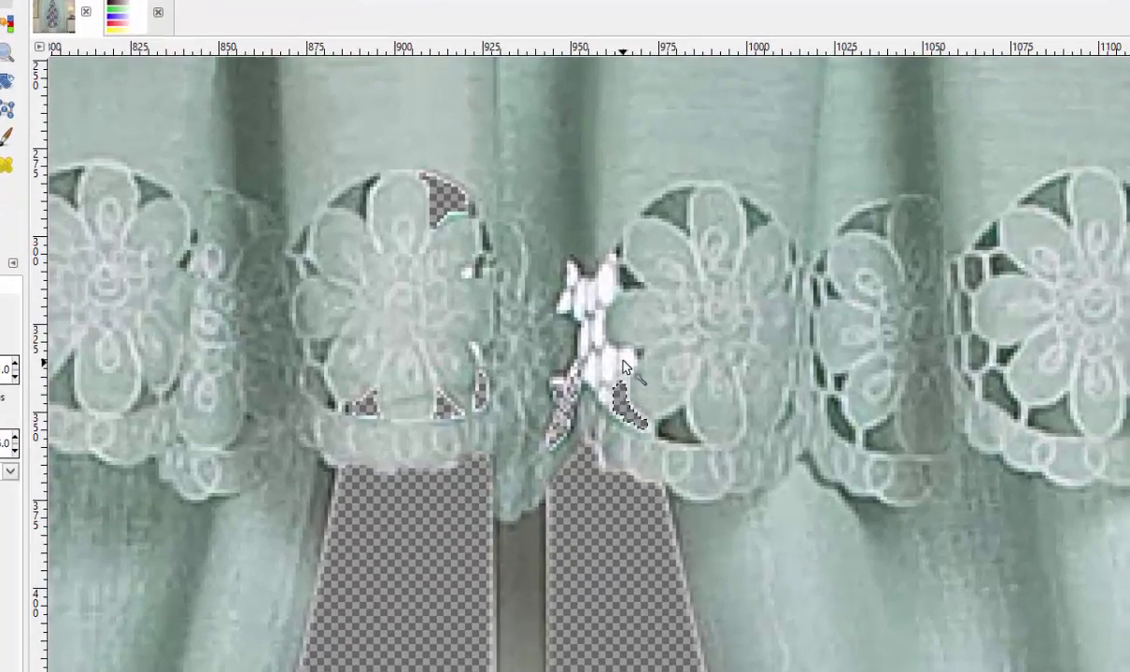
pyautogui.click(610, 373)
pyautogui.press('Delete')
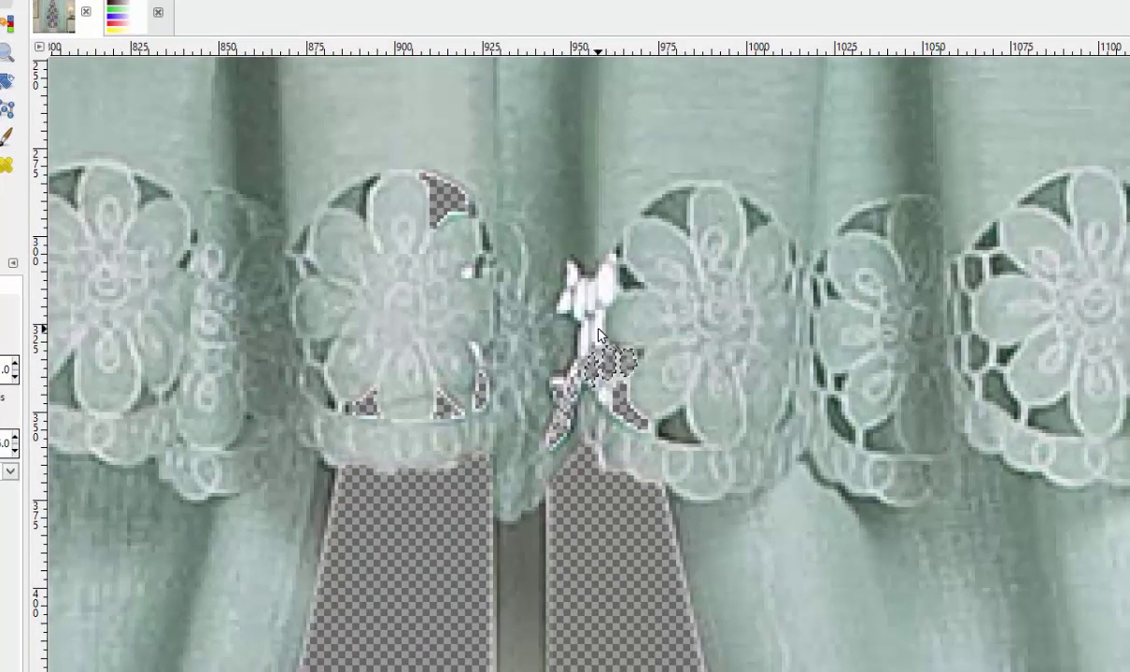
# Step: Delete the white vertical strip and the remaining white blob, then zoom back out
pyautogui.click(588, 342)
pyautogui.press('Delete')
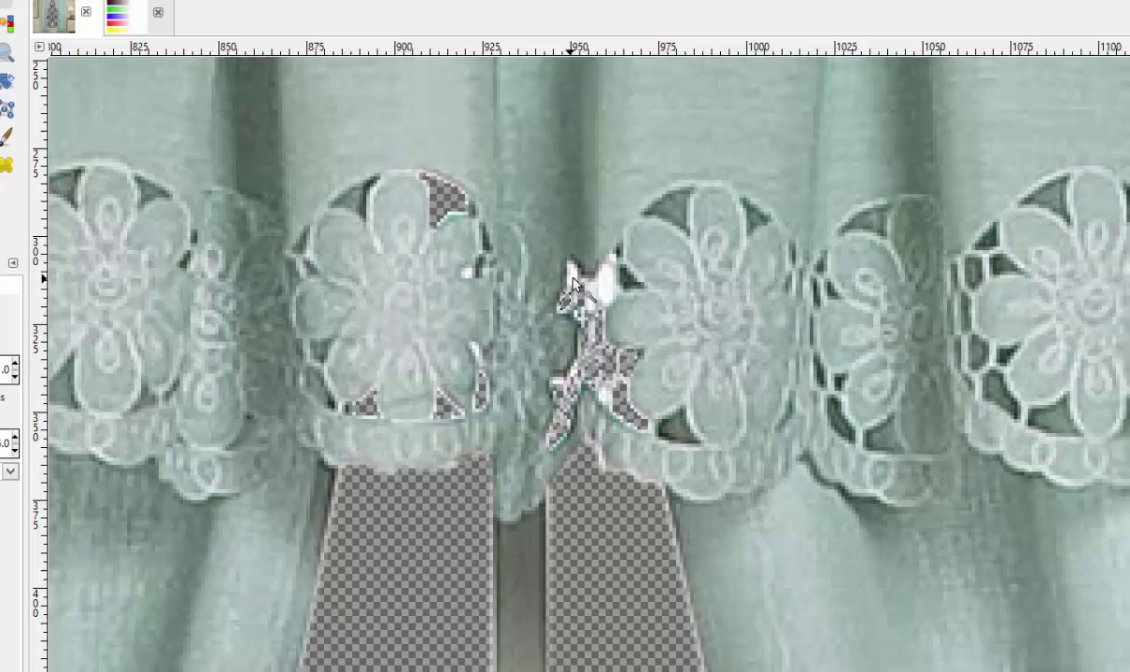
pyautogui.click(597, 286)
pyautogui.press('Delete')
pyautogui.scroll(-2, 546, 439)
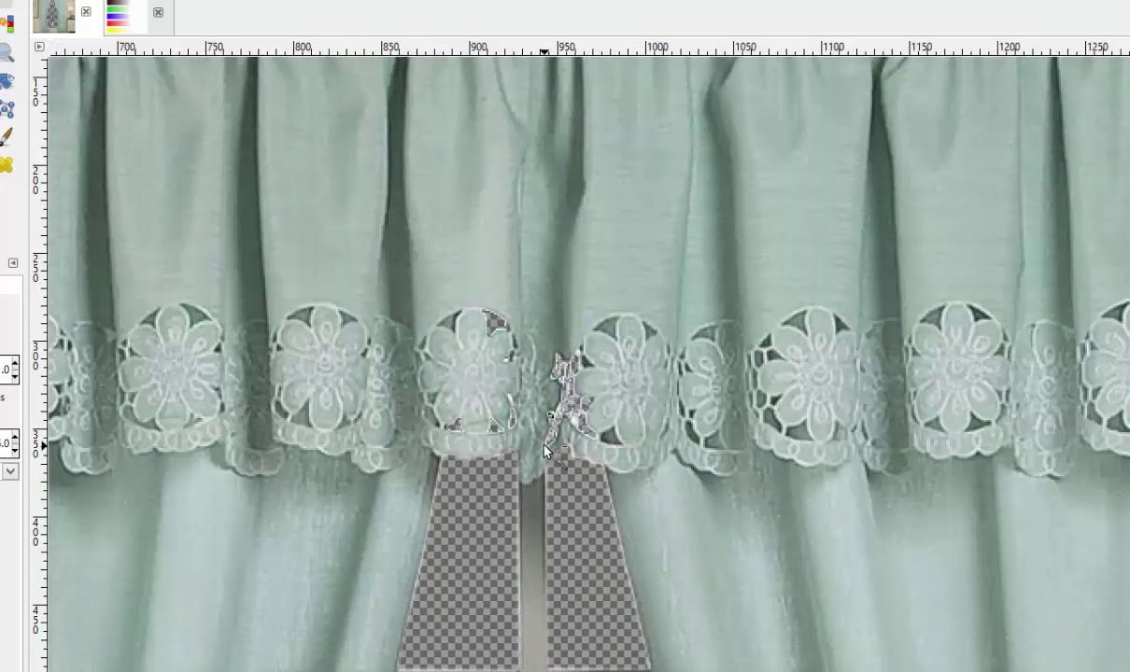
pyautogui.scroll(-2, 531, 451)
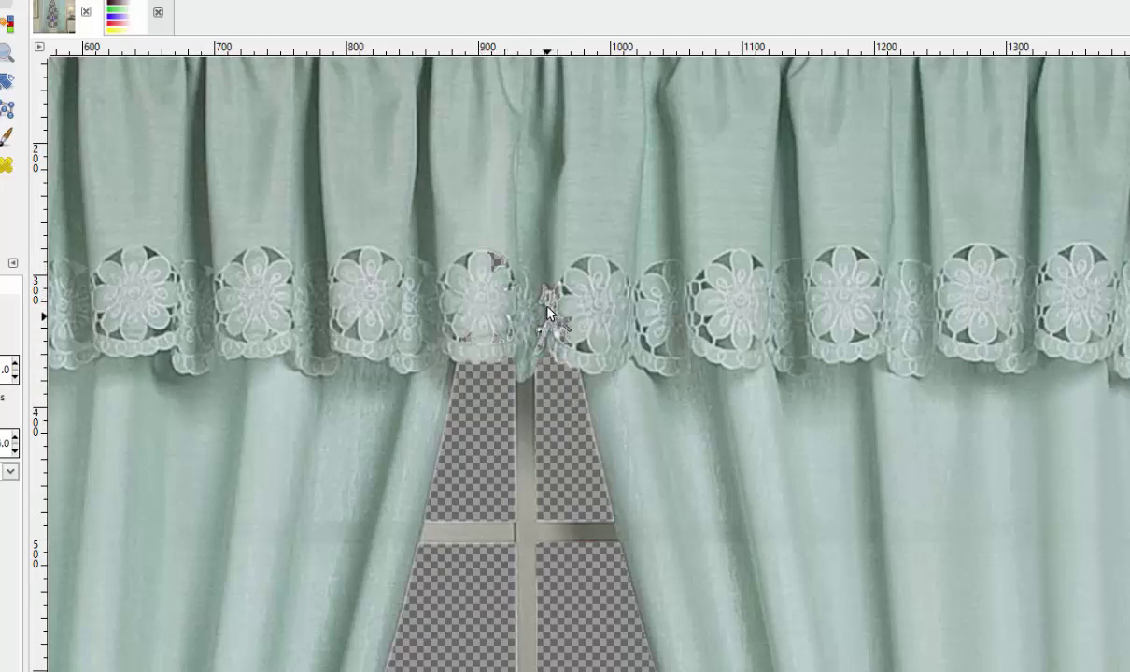
pyautogui.scroll(-2, 547, 399)
pyautogui.scroll(-2, 570, 544)
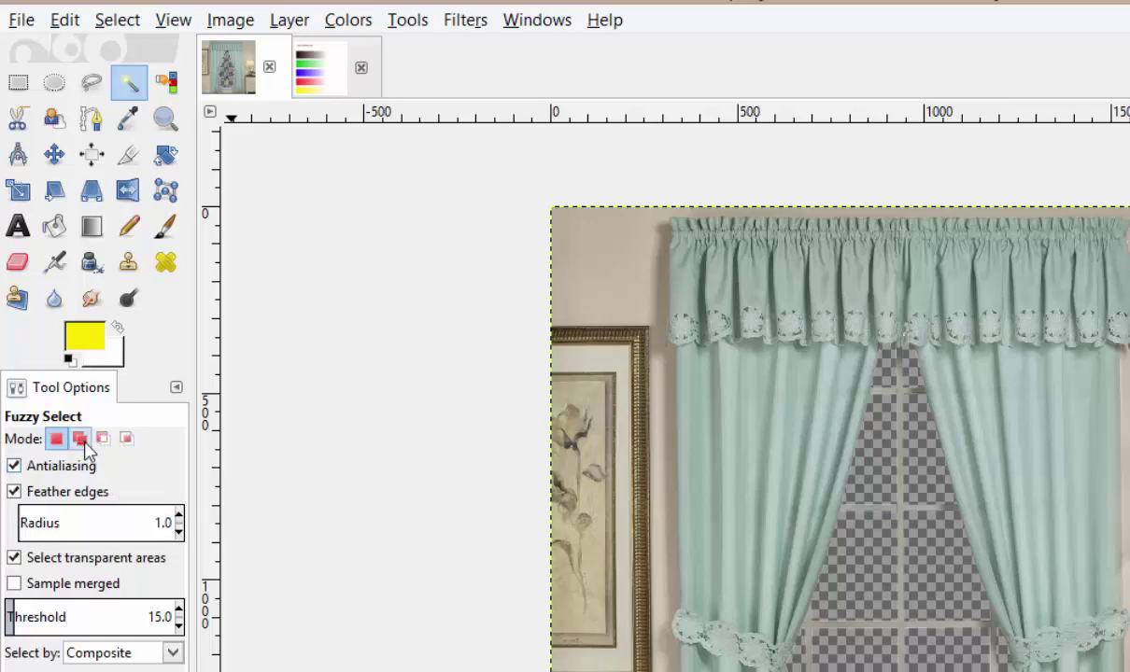
# Step: Switch Fuzzy Select to Add mode and add the left, upper, middle and lower window panes
pyautogui.click(82, 439)
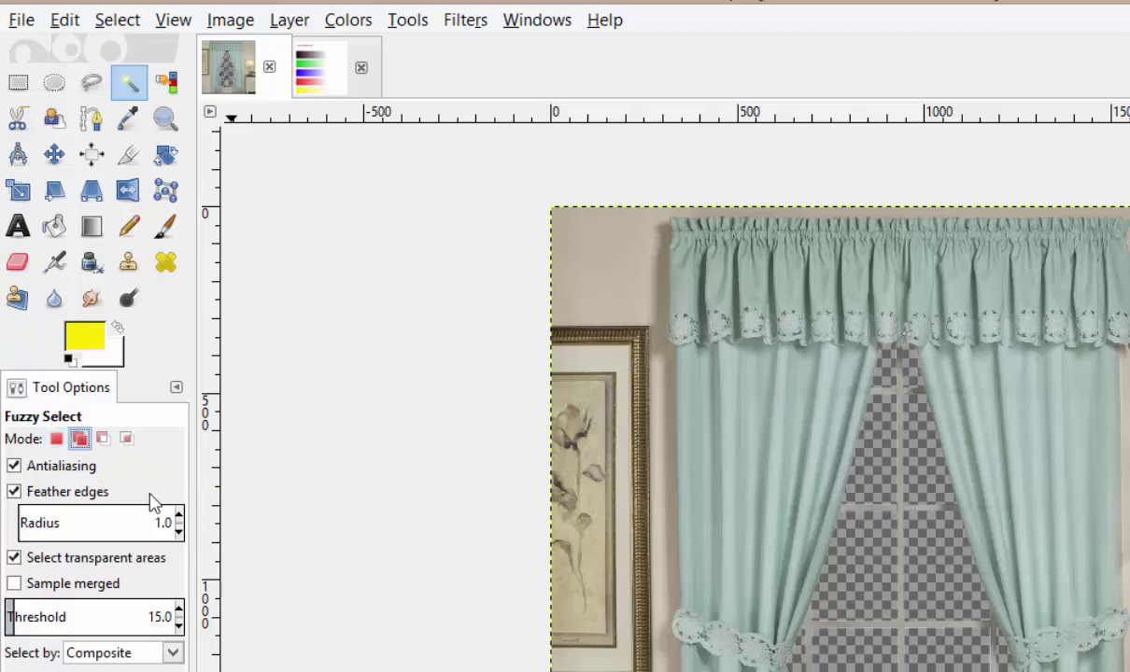
pyautogui.click(878, 473)
pyautogui.click(878, 568)
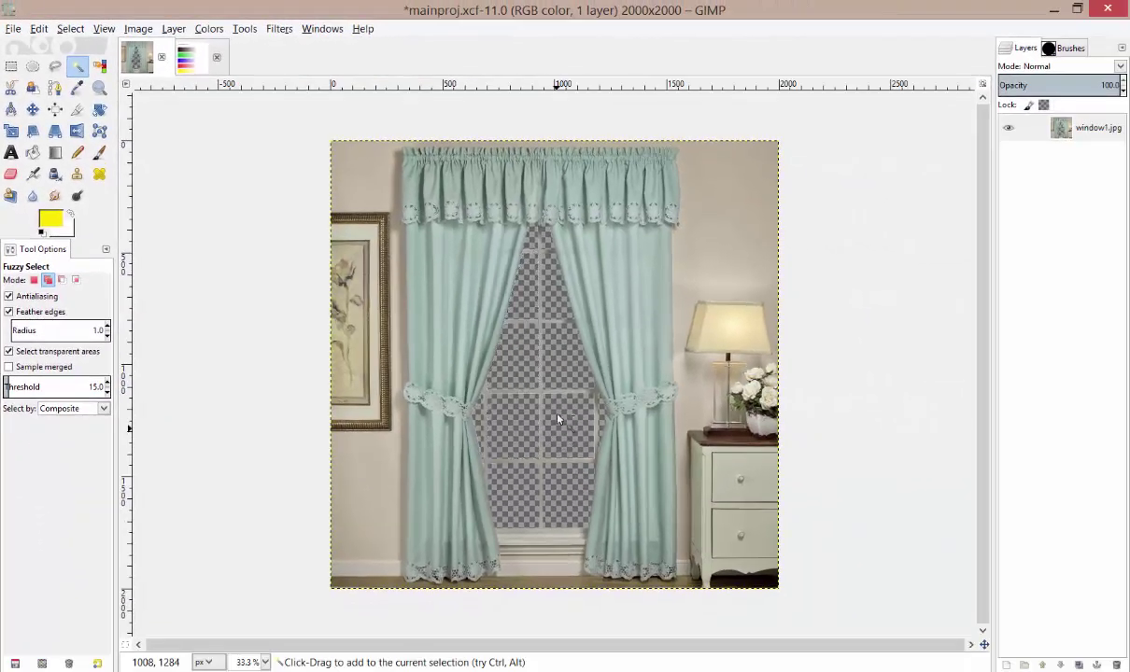
pyautogui.click(558, 382)
pyautogui.click(552, 308)
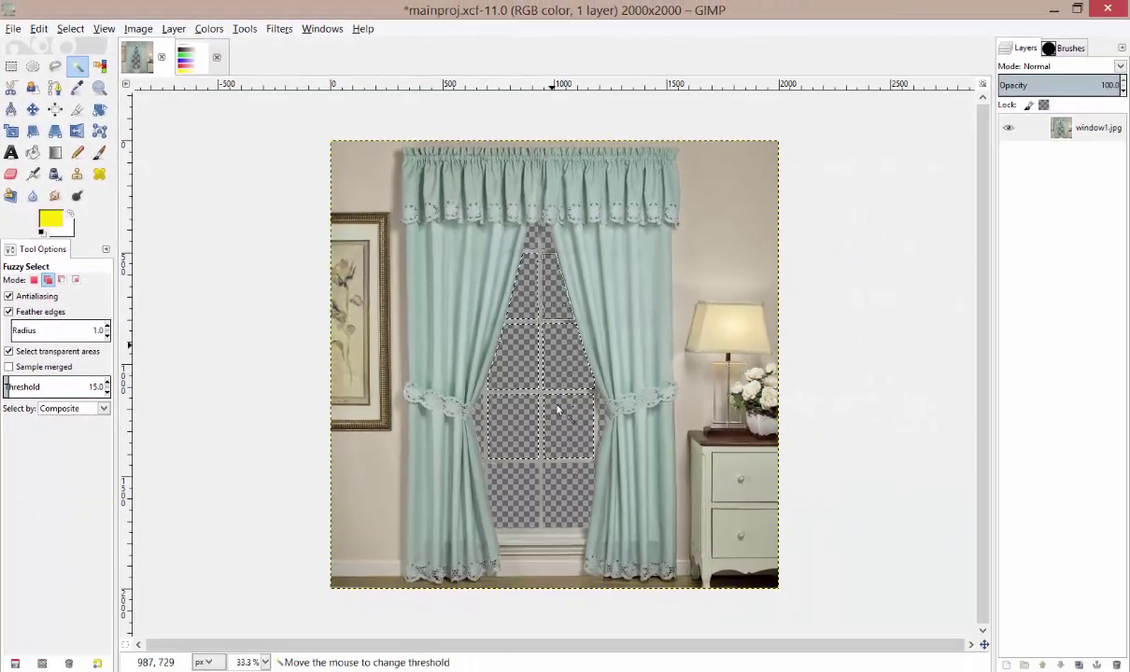
pyautogui.click(529, 492)
# Step: Return to Replace mode and try selecting individual panes, dragging to adjust the similarity threshold
pyautogui.click(35, 280)
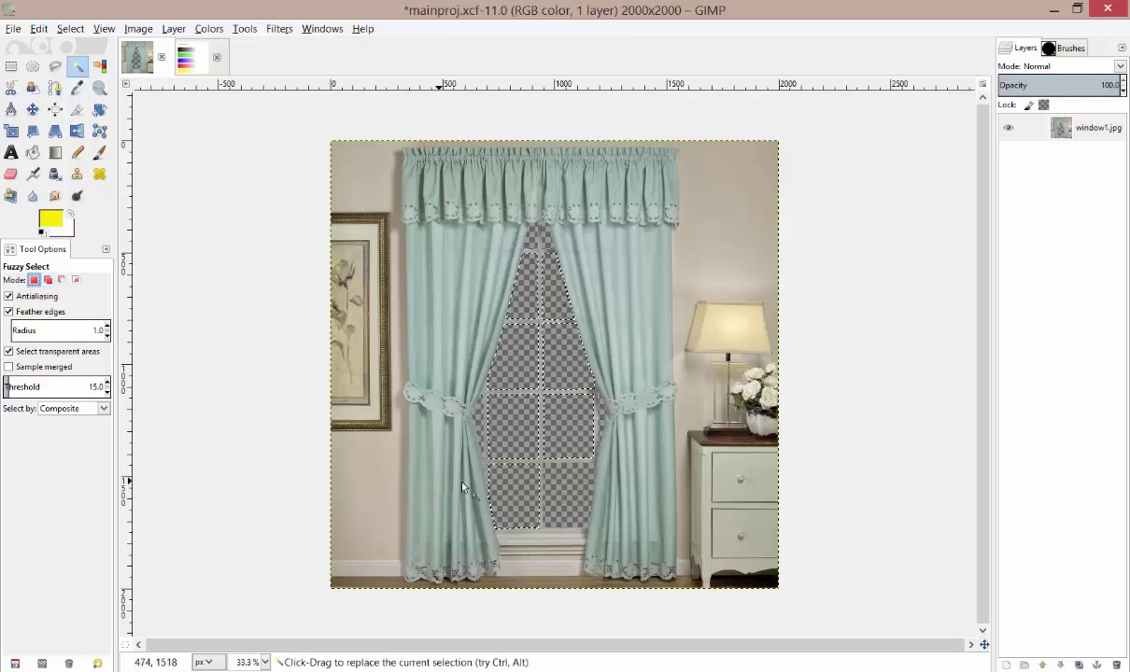
pyautogui.keyDown('shift'); pyautogui.click(538, 252); pyautogui.keyUp('shift')
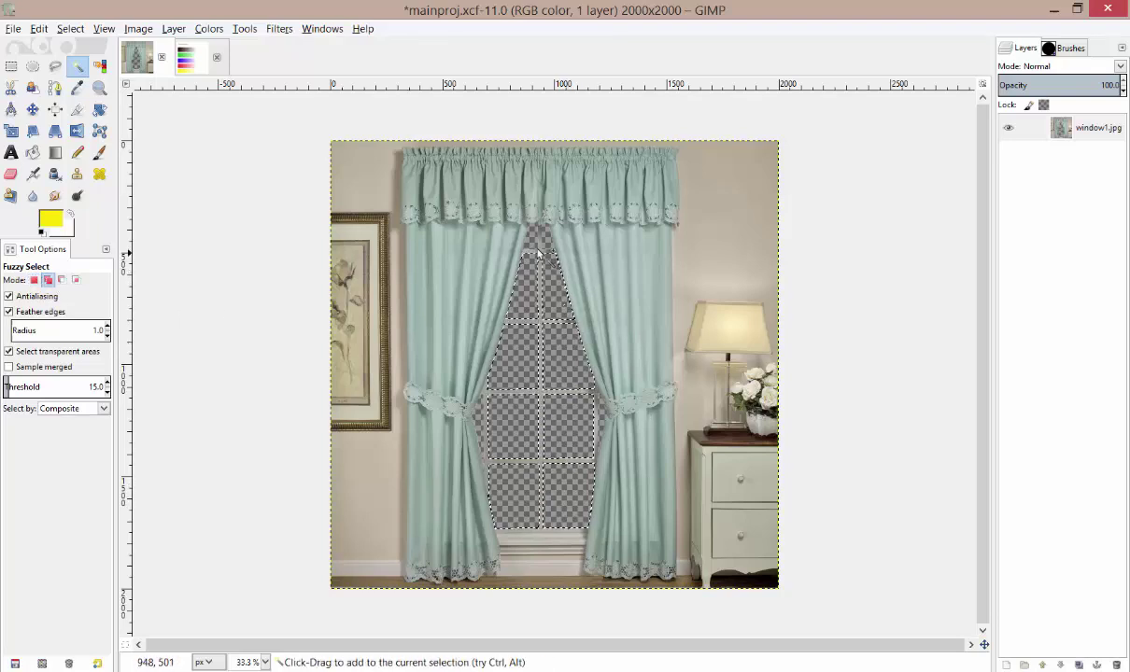
pyautogui.moveTo(538, 252); pyautogui.dragTo(551, 307)
pyautogui.click(561, 349)
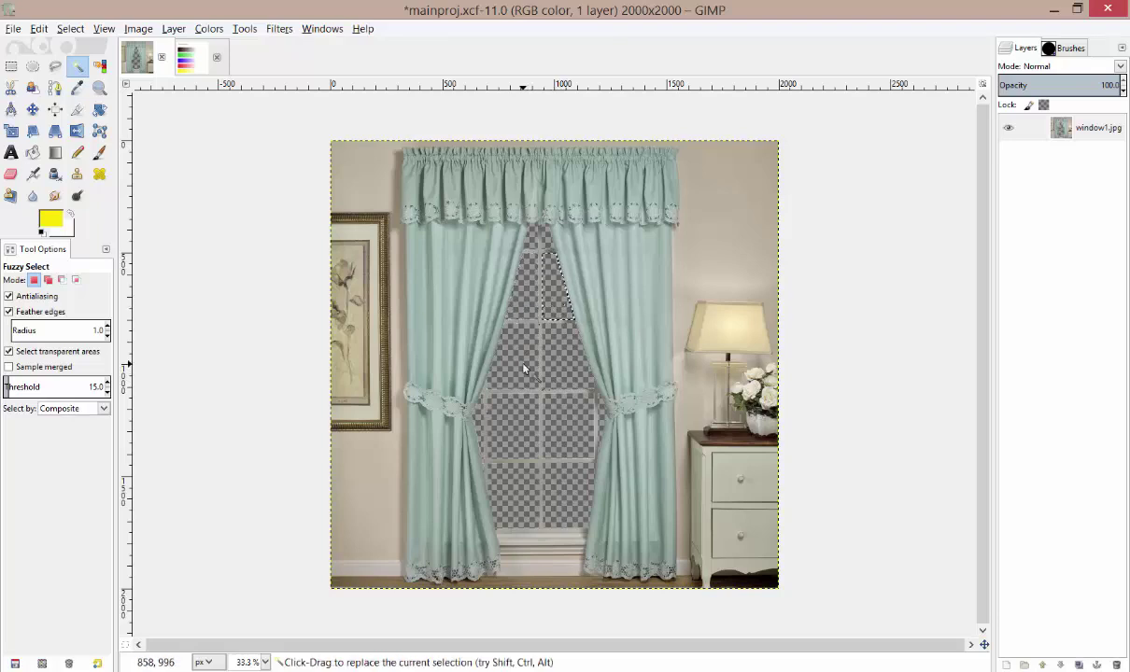
pyautogui.click(494, 343)
pyautogui.keyDown('shift'); pyautogui.click(526, 314); pyautogui.keyUp('shift')
pyautogui.moveTo(526, 314); pyautogui.dragTo(521, 432)
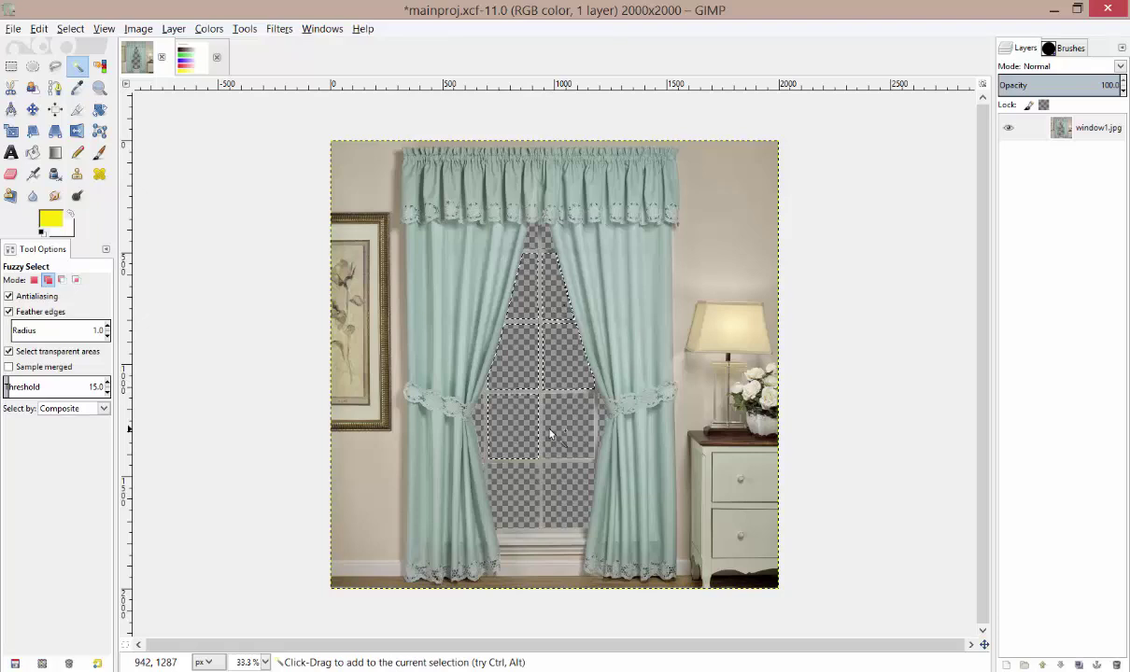
pyautogui.moveTo(518, 505); pyautogui.dragTo(516, 505)
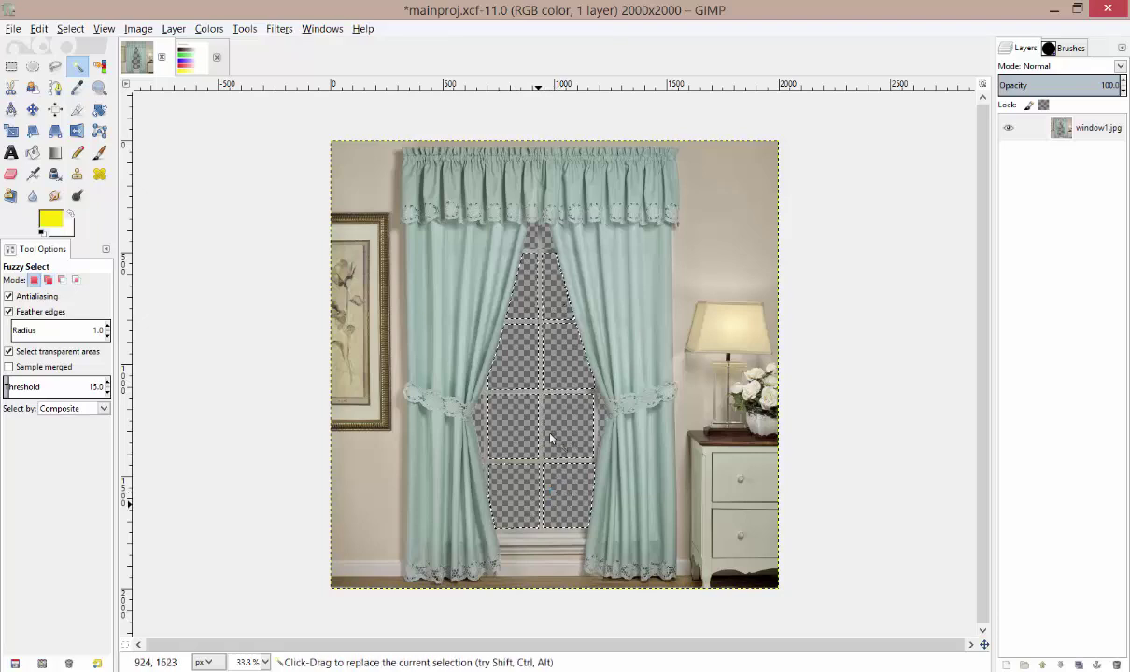
pyautogui.click(551, 306)
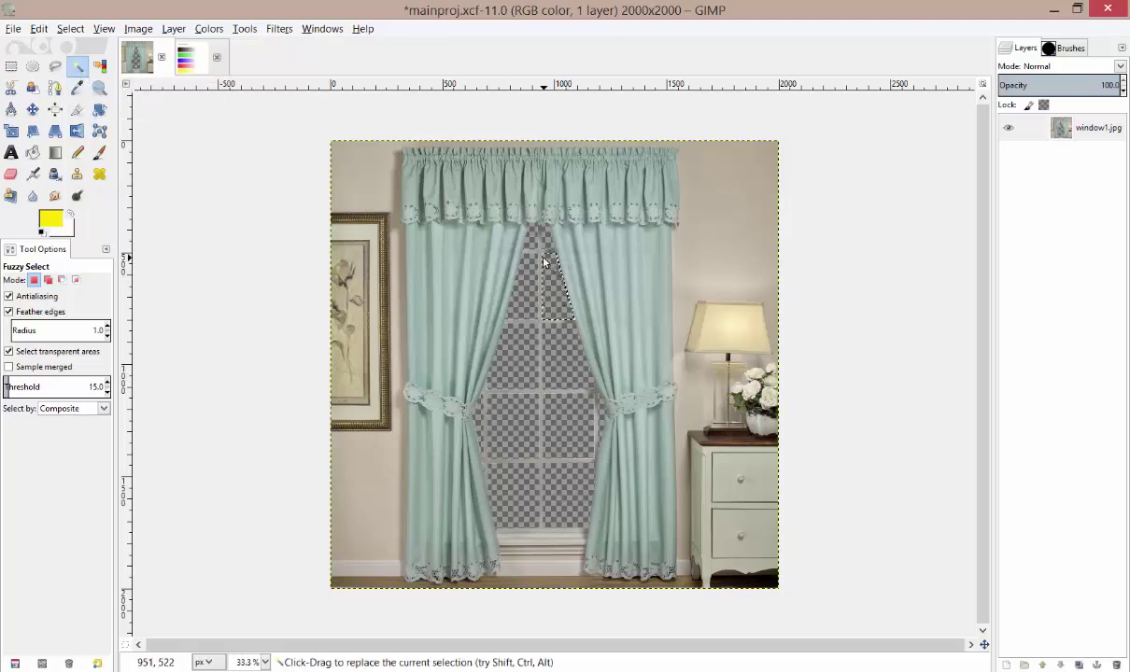
# Step: Select only the upper window pane between the curtains
pyautogui.scroll(1, 550, 271)
pyautogui.scroll(-2, 549, 353)
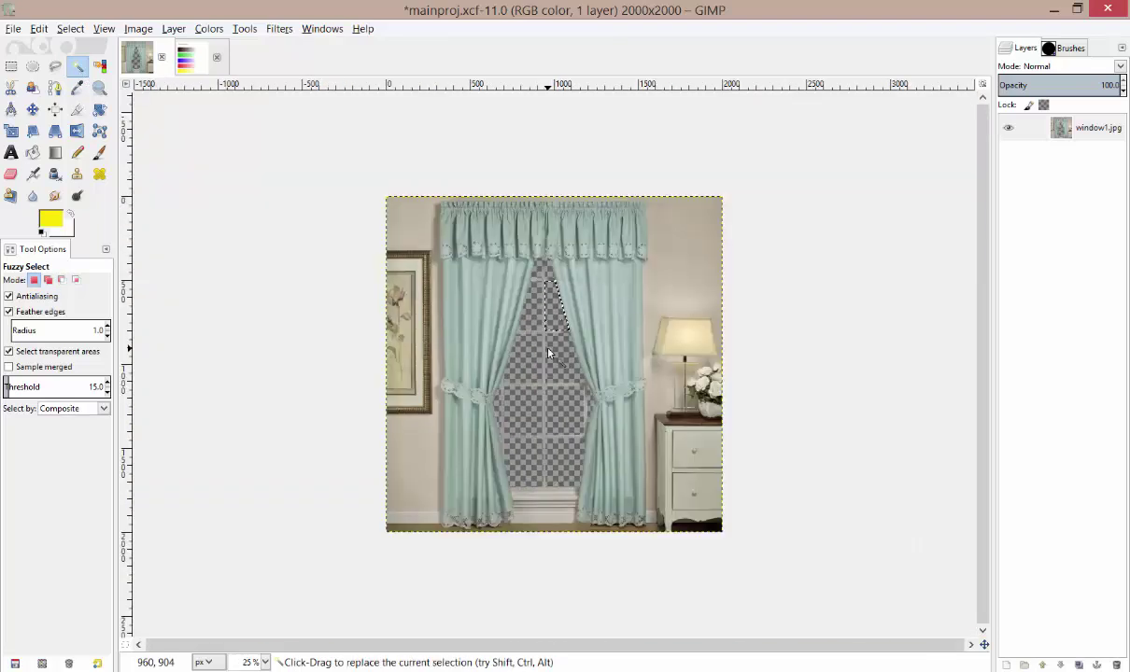
pyautogui.scroll(2, 549, 353)
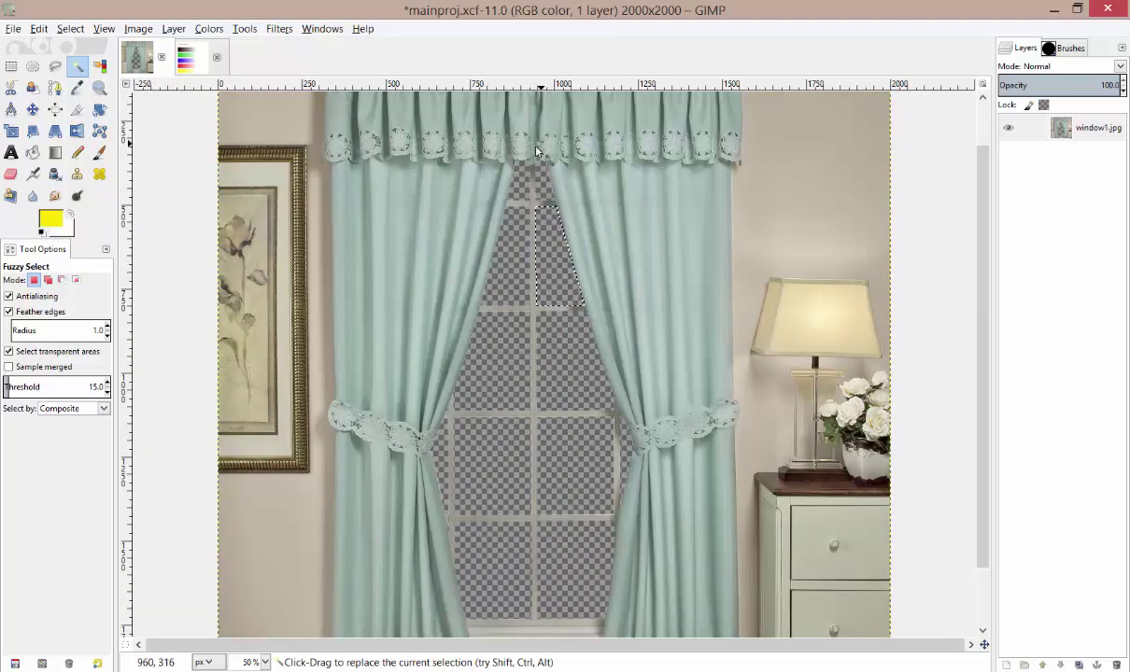
pyautogui.scroll(-1, 529, 409)
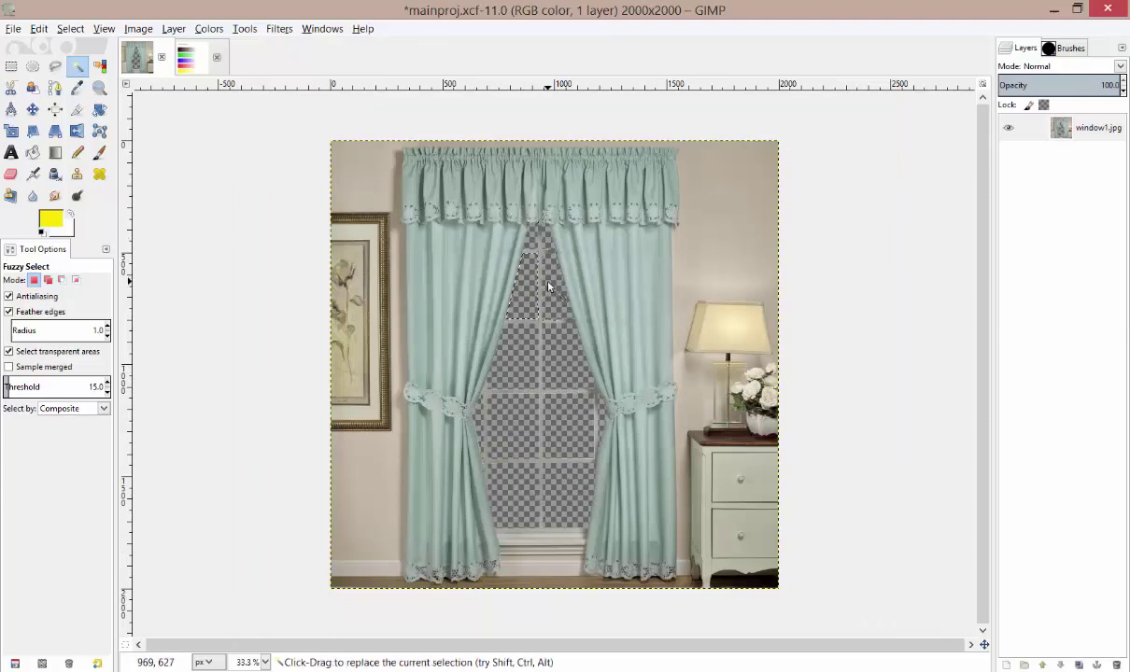
pyautogui.moveTo(556, 285); pyautogui.dragTo(548, 285)
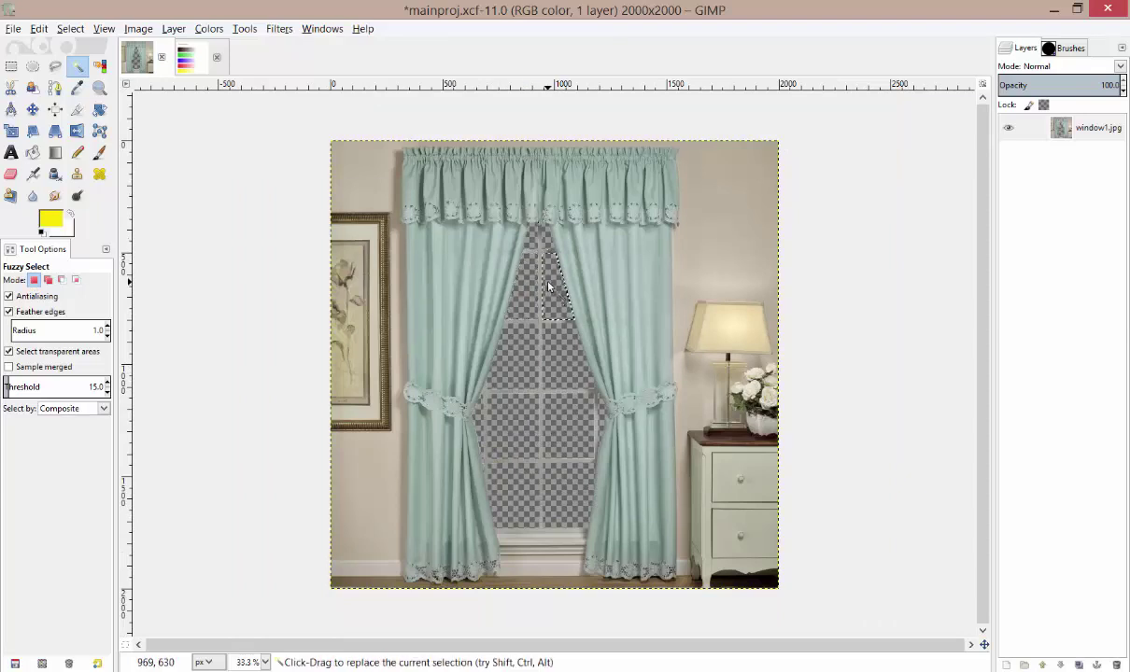